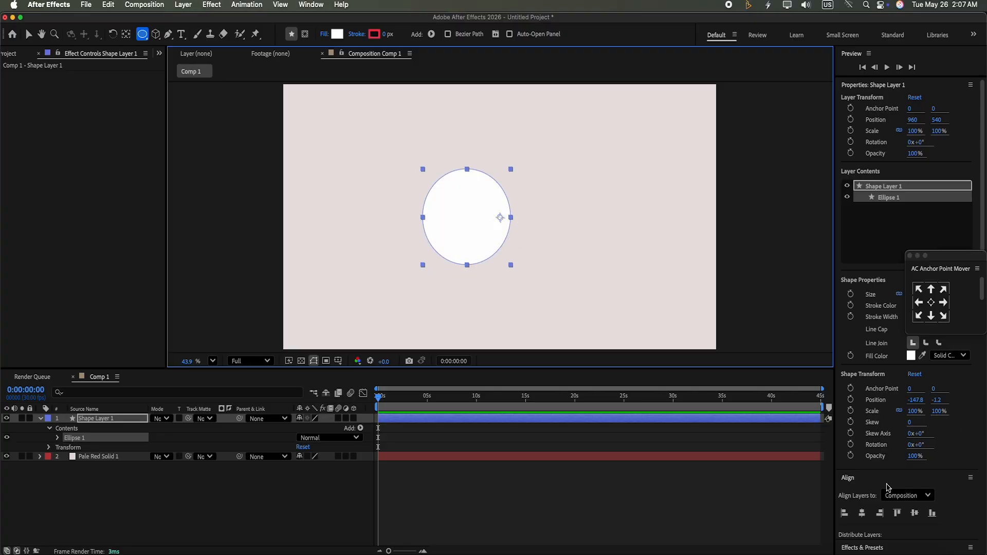
Center the shape layer's anchor point and align the layer to the composition's horizontal and vertical centers
{"action": "left_click", "coordinate": [932, 303]}
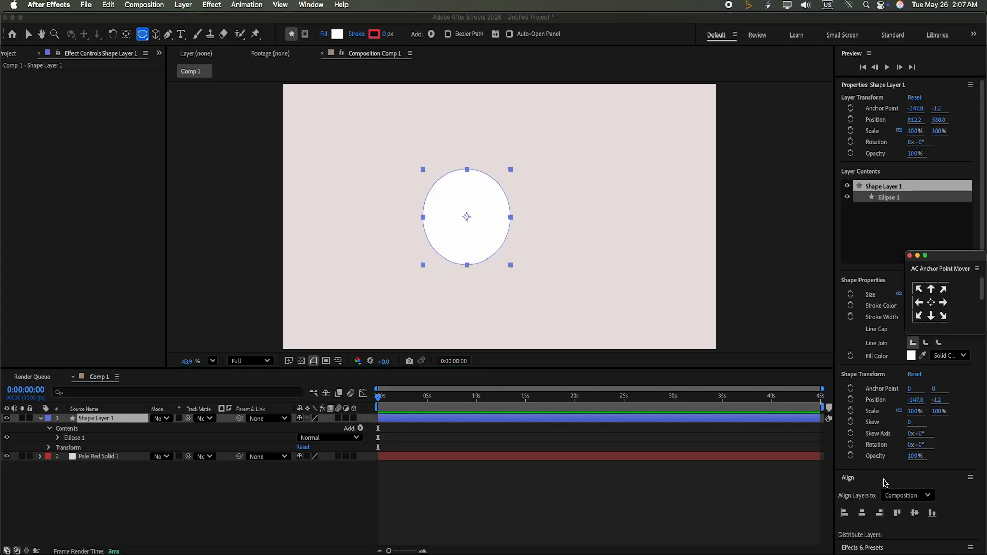
{"action": "left_click", "coordinate": [862, 514]}
{"action": "left_click", "coordinate": [913, 513]}
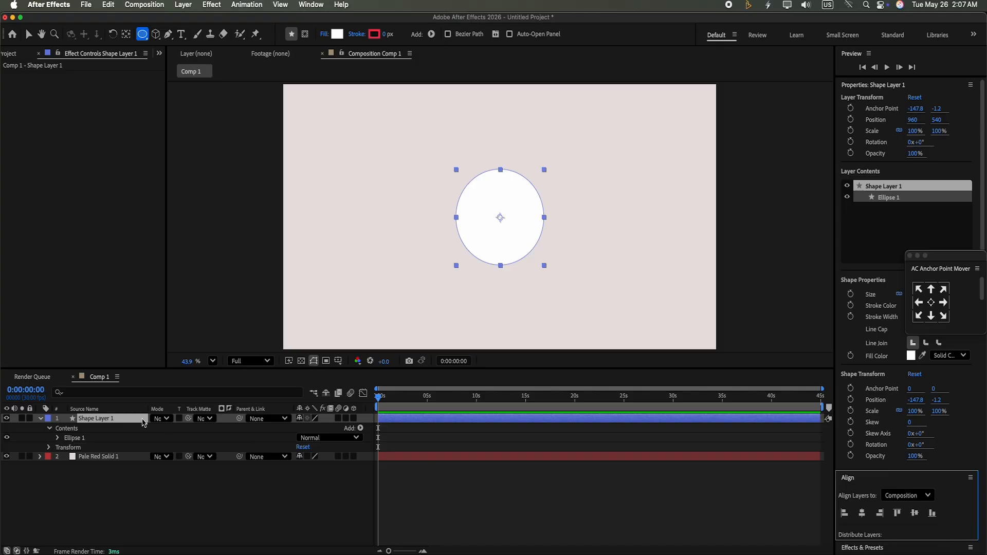
Add a Bevel and Emboss layer style to the shape layer
{"action": "right_click", "coordinate": [143, 422]}
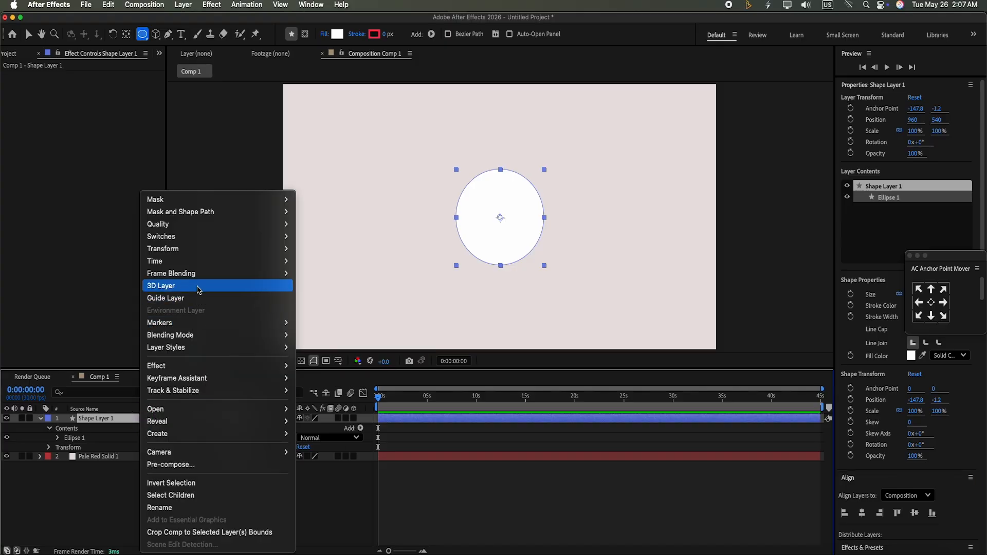
{"action": "mouse_move", "coordinate": [203, 347]}
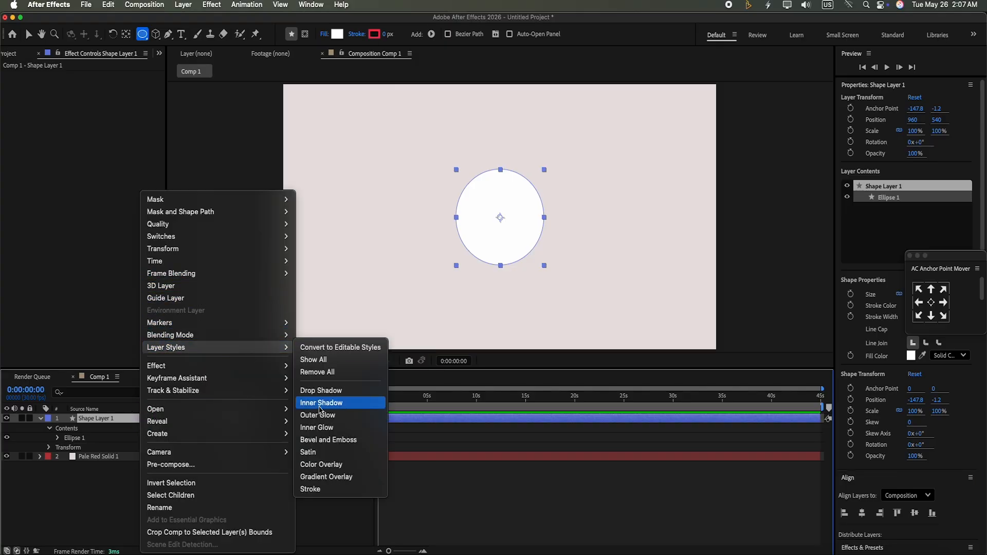
{"action": "left_click", "coordinate": [328, 441]}
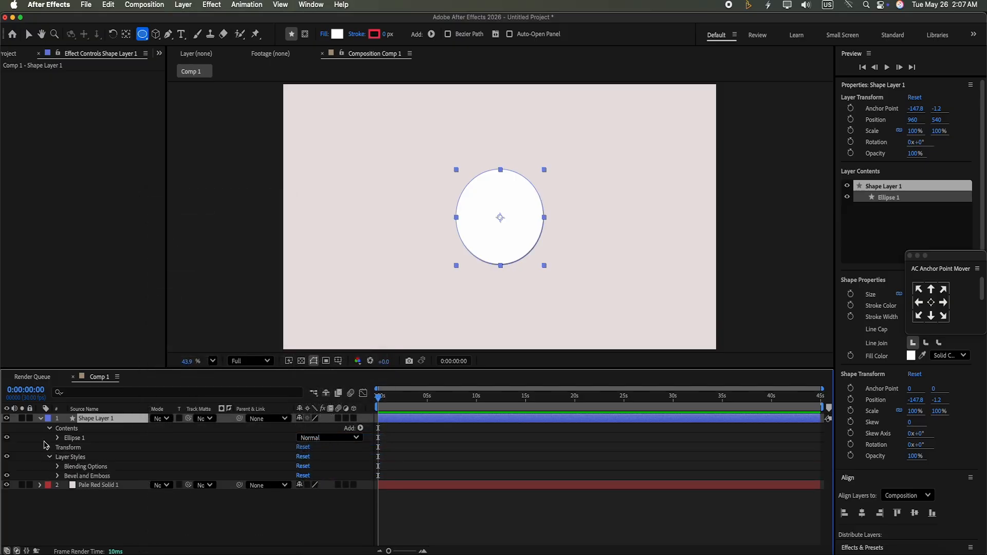
Set the Bevel and Emboss style to Emboss
{"action": "left_click", "coordinate": [58, 476]}
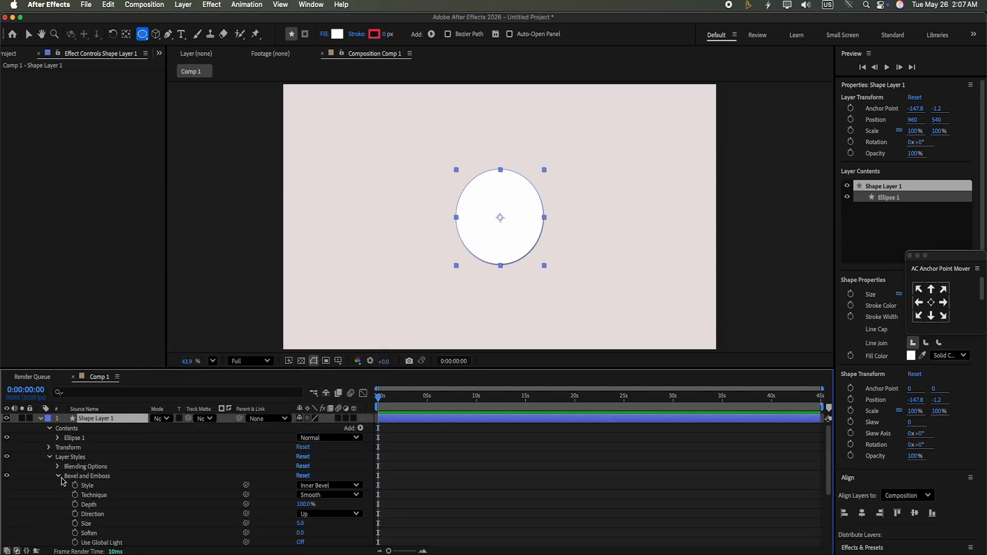
{"action": "scroll", "coordinate": [829, 447], "scroll_direction": "down", "scroll_amount": 5}
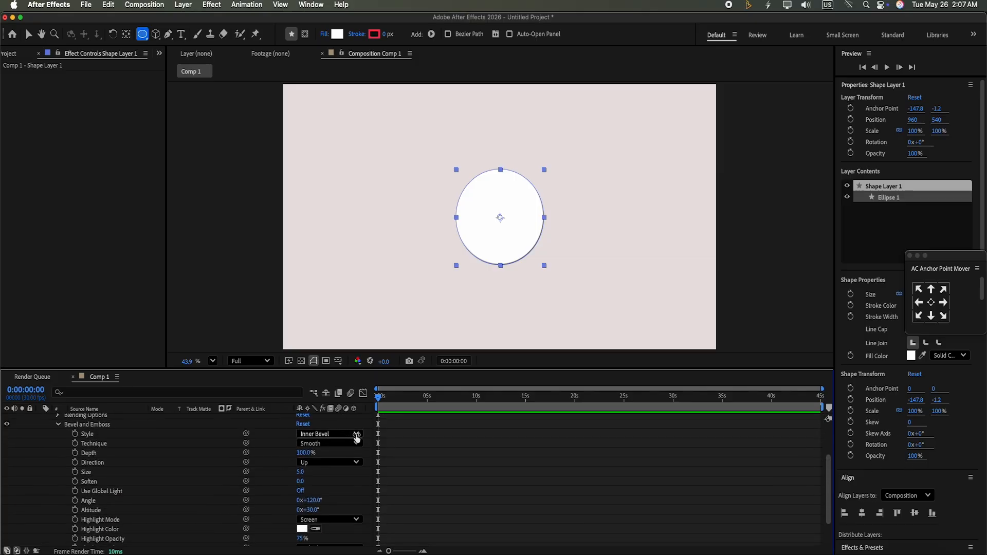
{"action": "left_click", "coordinate": [357, 438]}
{"action": "left_click", "coordinate": [339, 470]}
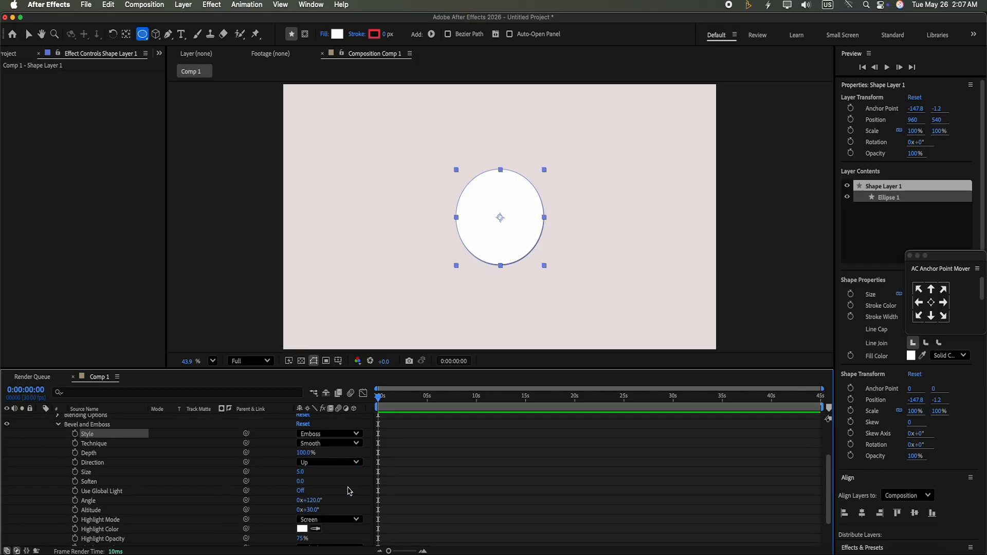
Set the Bevel and Emboss size to 15
{"action": "left_click", "coordinate": [300, 472]}
{"action": "type", "text": "15"}
{"action": "left_click", "coordinate": [432, 470]}
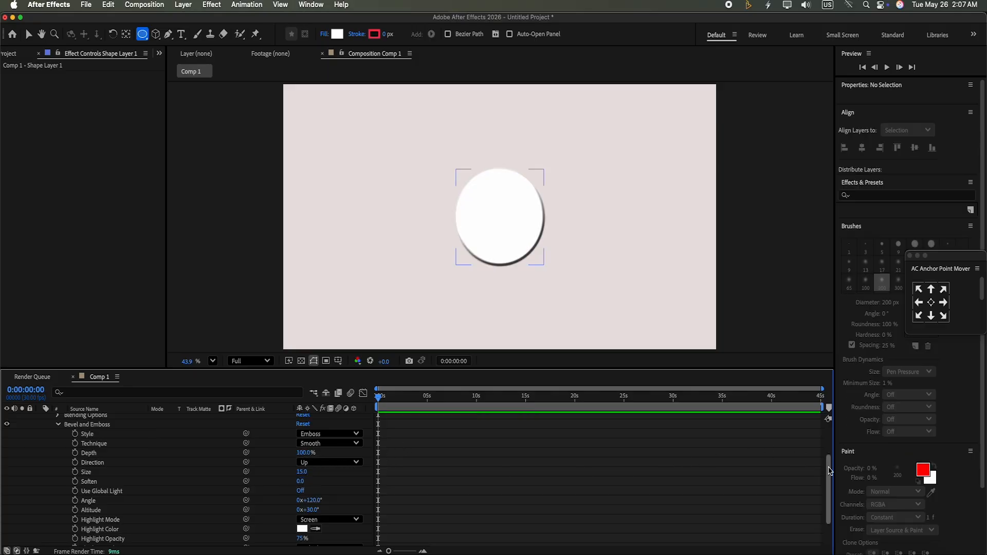
Set both the shadow opacity and the highlight opacity of the Bevel and Emboss to 15%
{"action": "scroll", "coordinate": [830, 471], "scroll_direction": "down", "scroll_amount": 3}
{"action": "left_click", "coordinate": [303, 532]}
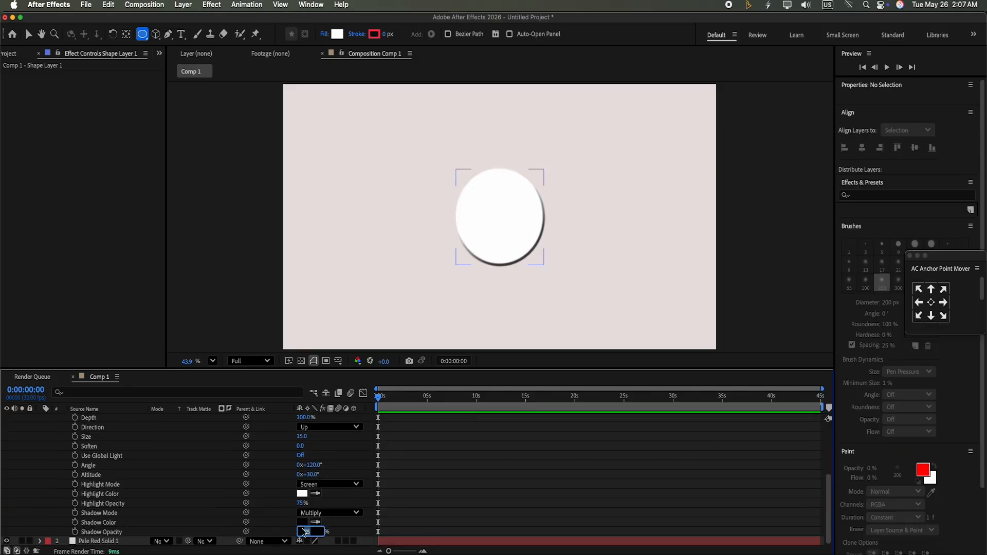
{"action": "key", "text": "Return"}
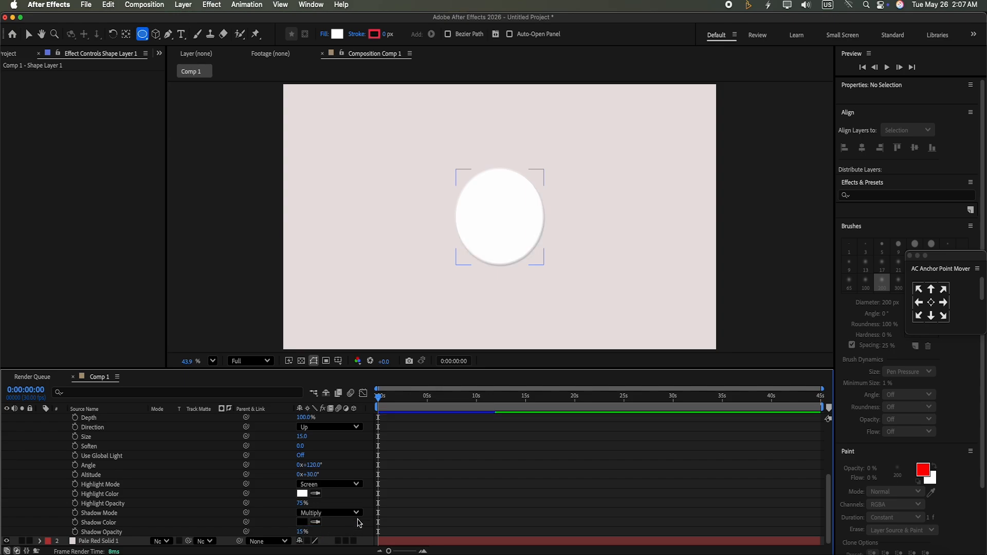
{"action": "left_click", "coordinate": [302, 503]}
{"action": "type", "text": "15"}
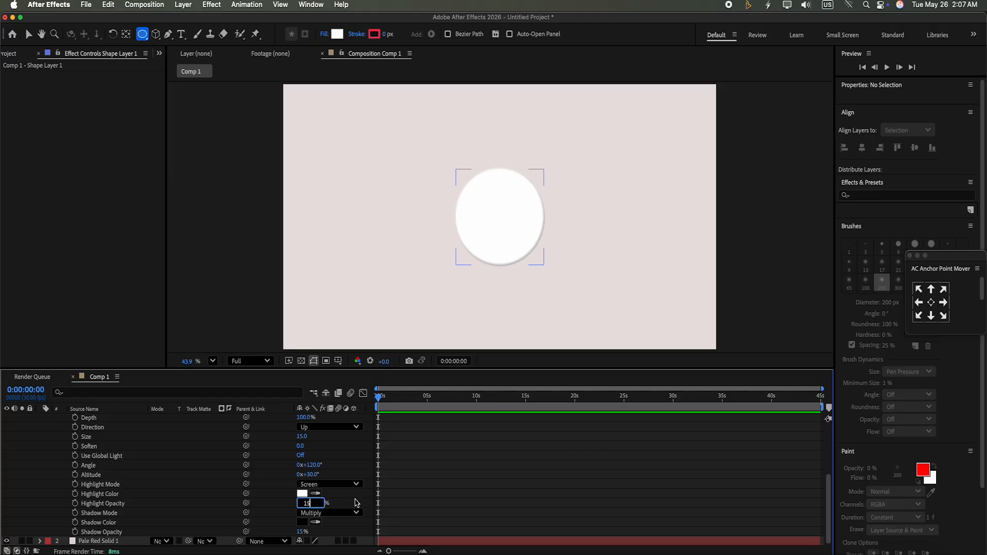
{"action": "key", "text": "Return"}
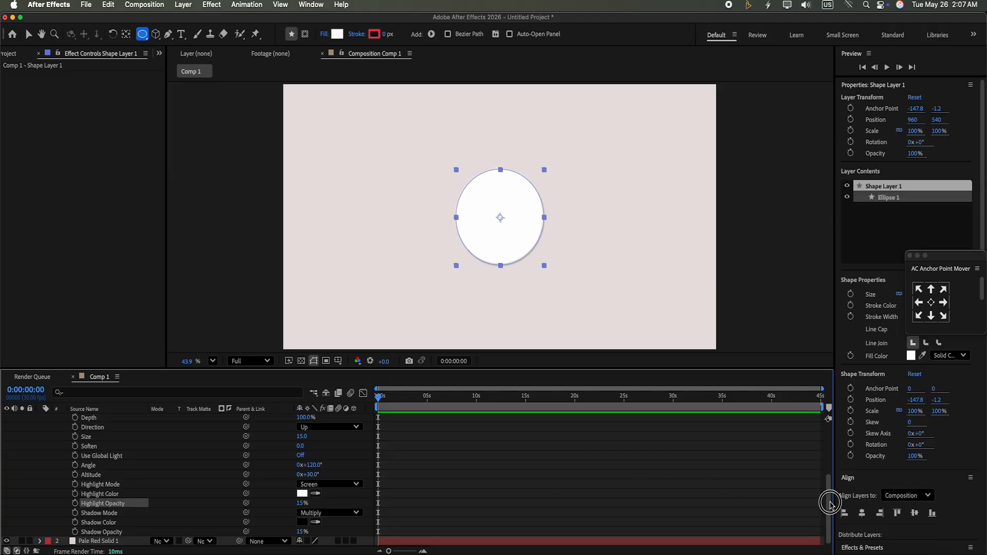
Collapse the shape layer's properties and duplicate the shape layer
{"action": "left_click_drag", "start_coordinate": [830, 503], "coordinate": [820, 437]}
{"action": "left_click", "coordinate": [39, 418]}
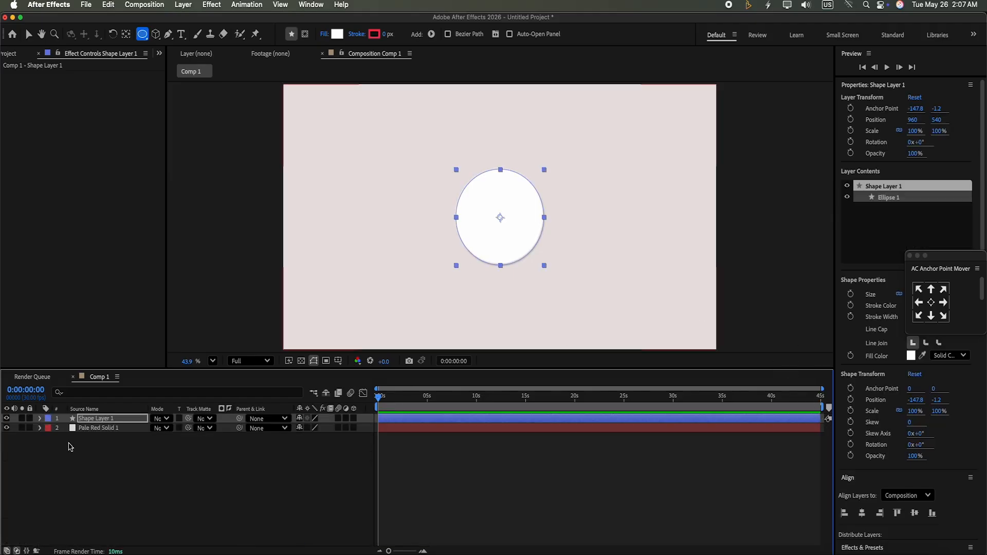
{"action": "left_click", "coordinate": [55, 467]}
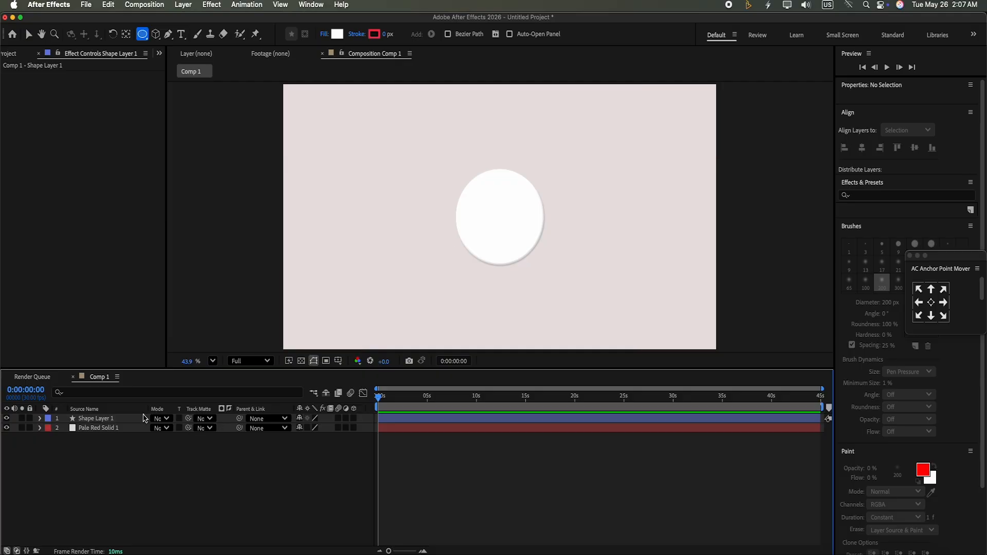
{"action": "left_click", "coordinate": [127, 428]}
{"action": "left_click", "coordinate": [131, 419]}
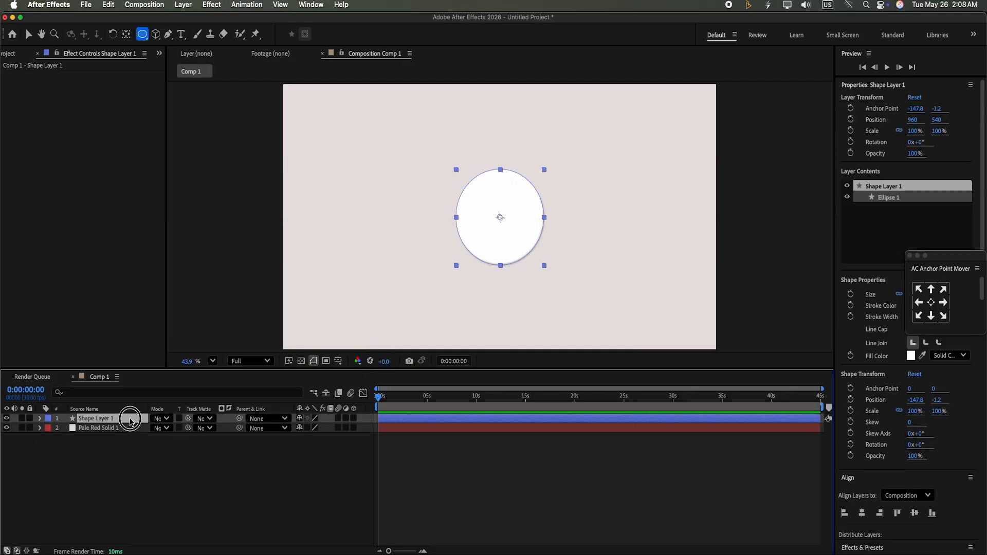
{"action": "key", "text": "super+d"}
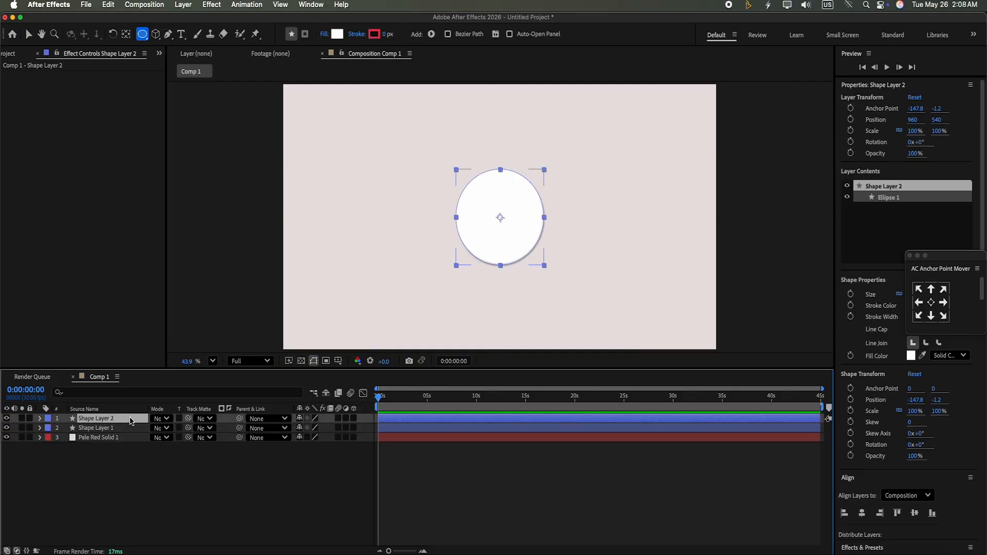
Set the duplicated layer's scale to 98%
{"action": "left_click", "coordinate": [941, 132]}
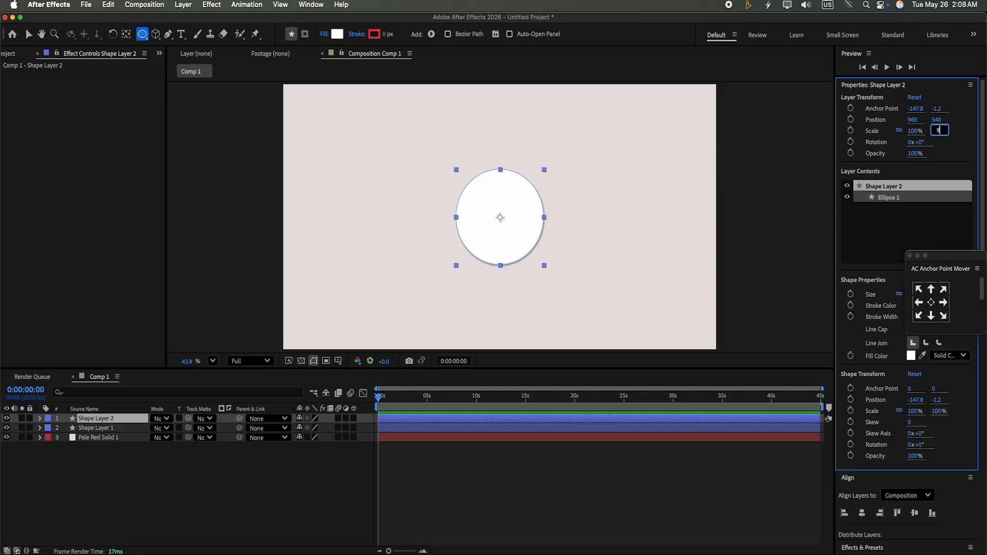
{"action": "type", "text": "98"}
{"action": "left_click", "coordinate": [458, 409]}
{"action": "left_click", "coordinate": [455, 418]}
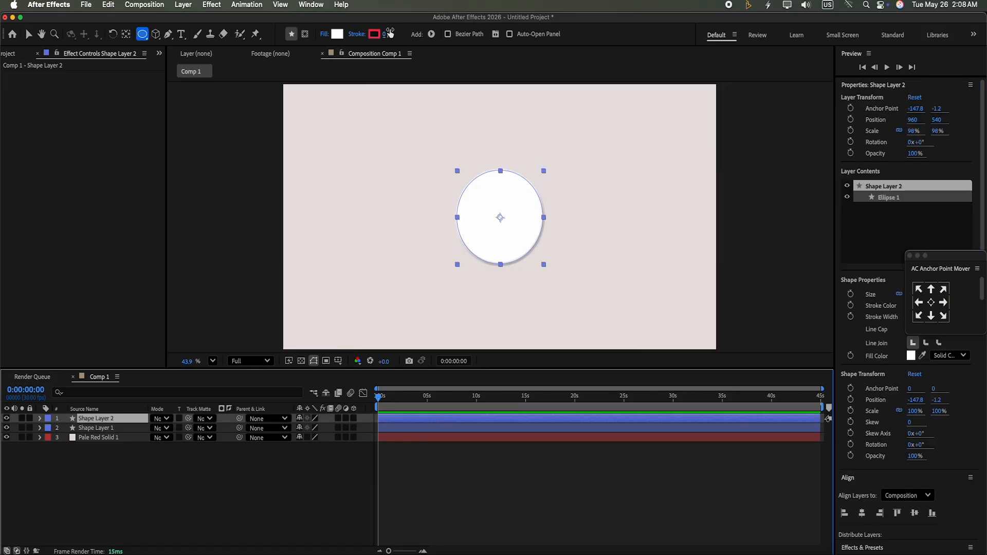
Set the duplicated shape's fill to None
{"action": "left_click", "coordinate": [324, 34]}
{"action": "left_click", "coordinate": [439, 262]}
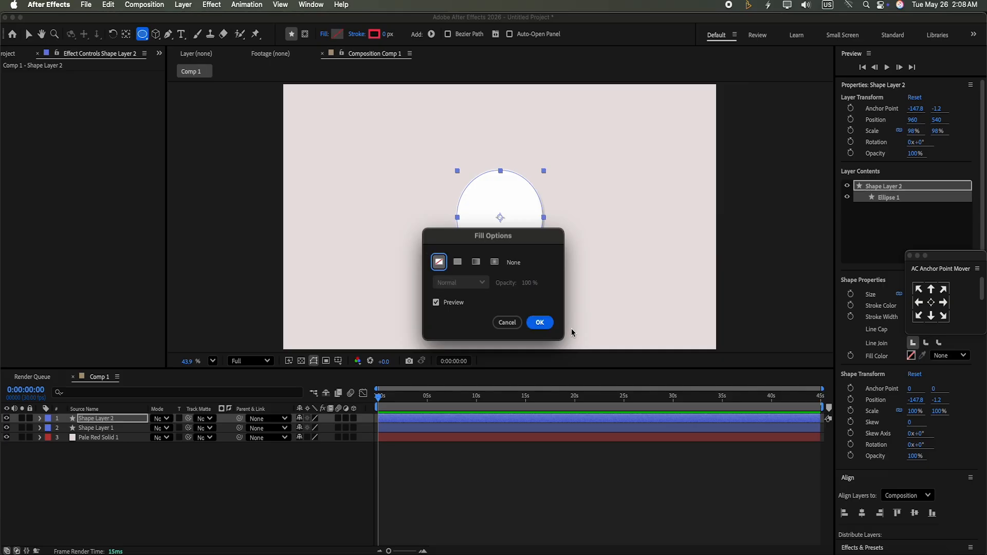
{"action": "left_click", "coordinate": [540, 323]}
Set the duplicated shape's stroke width to 15 px
{"action": "left_click", "coordinate": [387, 35]}
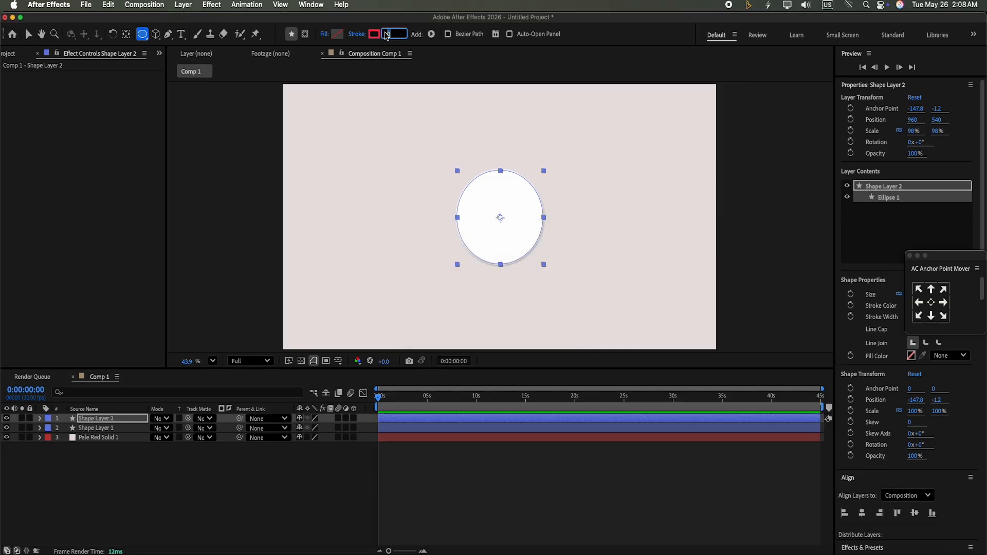
{"action": "type", "text": "15"}
{"action": "key", "text": "Return"}
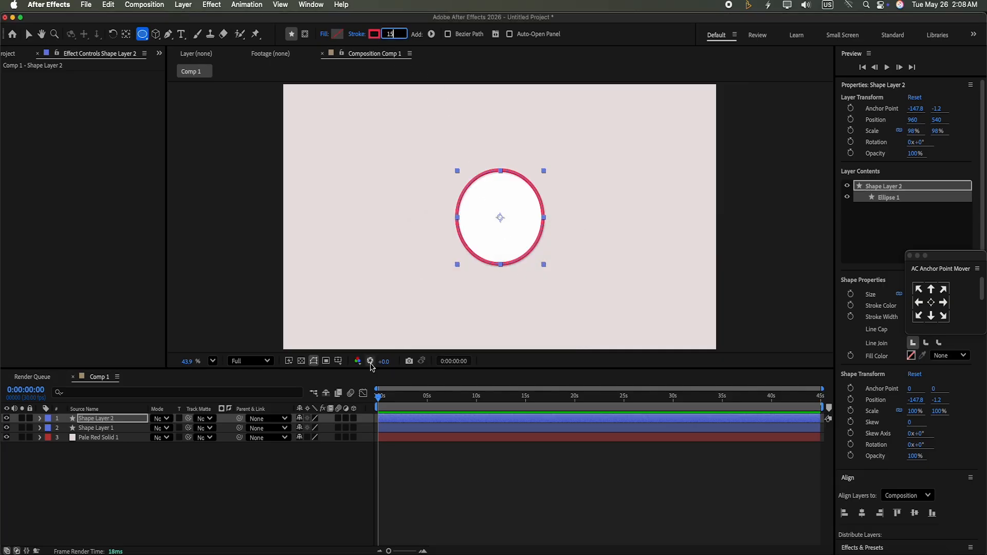
Search the effects for deep and apply Deep Glow to the duplicated shape layer
{"action": "left_click", "coordinate": [331, 522]}
{"action": "left_click", "coordinate": [455, 417]}
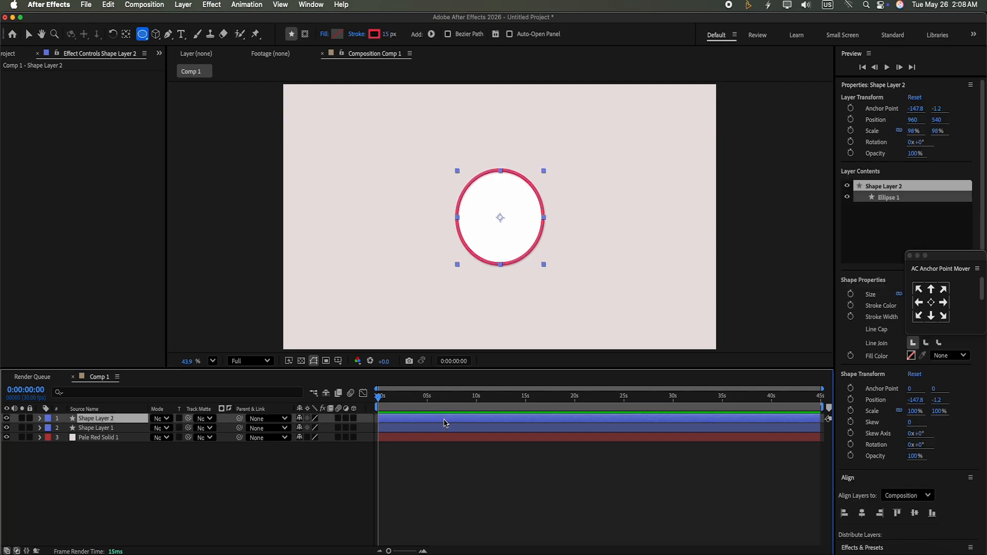
{"action": "left_click_drag", "start_coordinate": [981, 227], "coordinate": [983, 418]}
{"action": "left_click", "coordinate": [881, 190]}
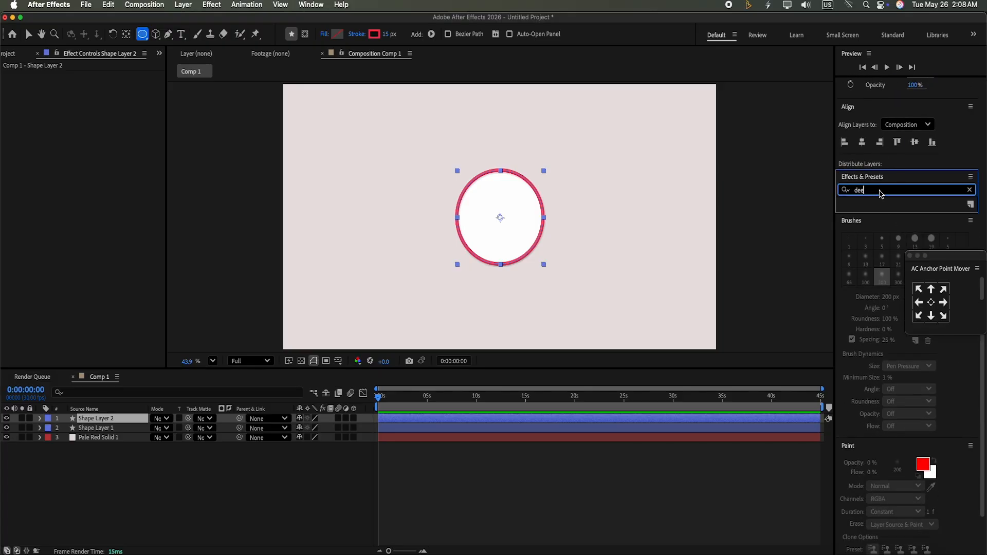
{"action": "left_click", "coordinate": [971, 203]}
{"action": "left_click_drag", "start_coordinate": [889, 242], "coordinate": [463, 419]}
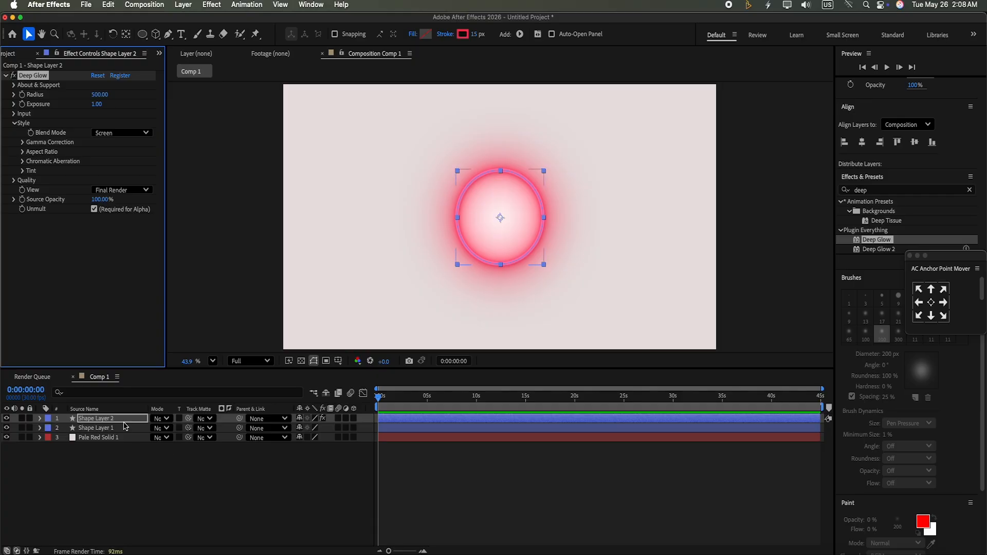
Move the glowing duplicate layer below the original shape layer
{"action": "left_click_drag", "start_coordinate": [125, 419], "coordinate": [125, 433]}
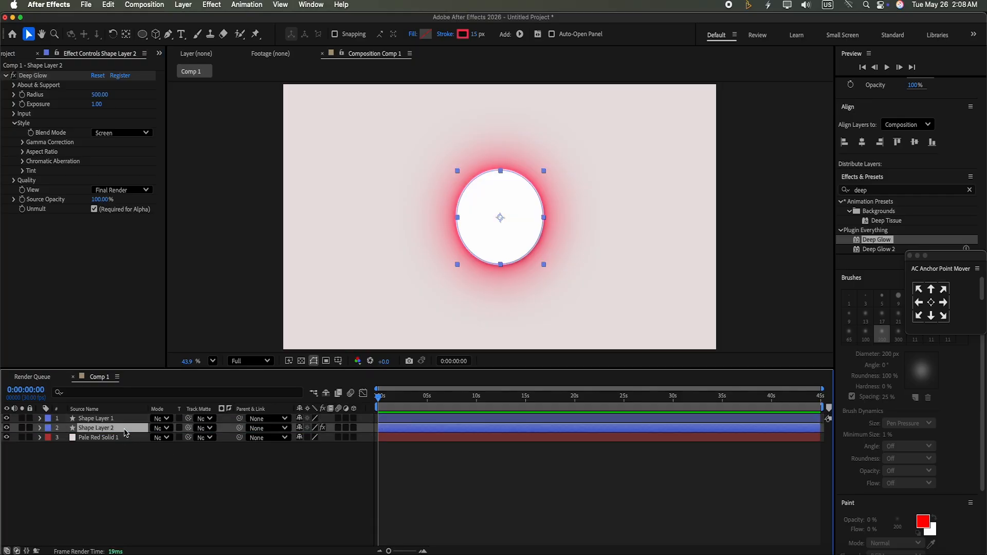
{"action": "left_click", "coordinate": [194, 467]}
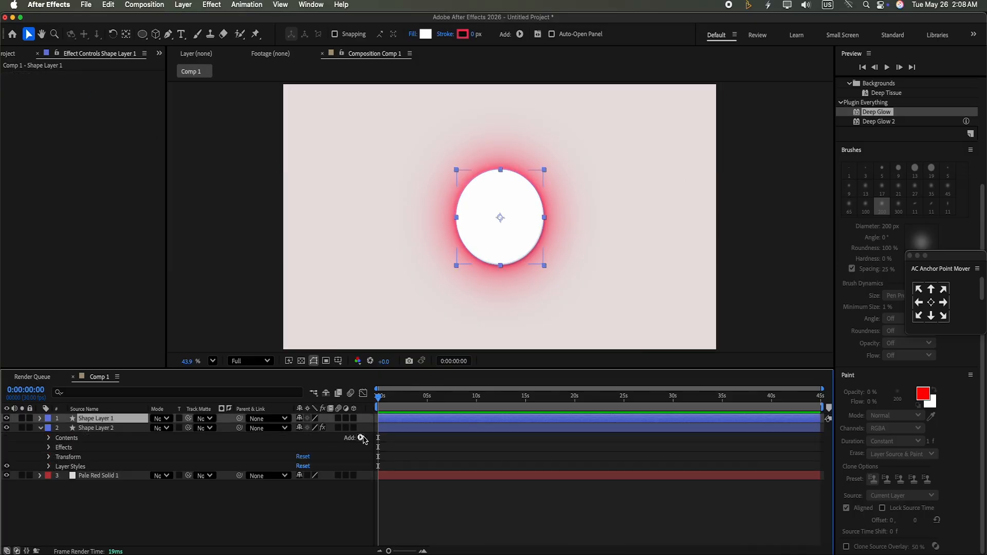
Add Trim Paths to the duplicate shape layer's contents
{"action": "left_click", "coordinate": [361, 438]}
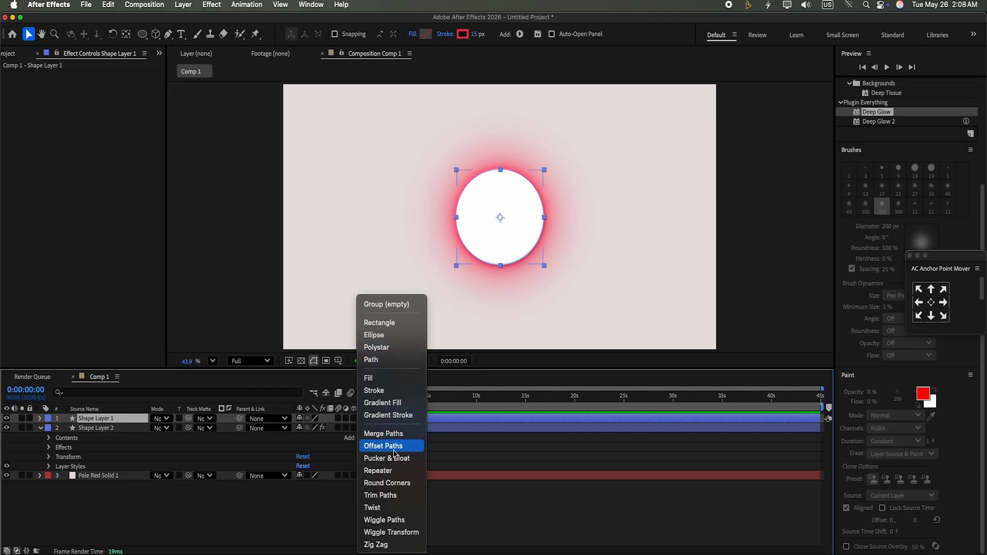
{"action": "left_click", "coordinate": [396, 496]}
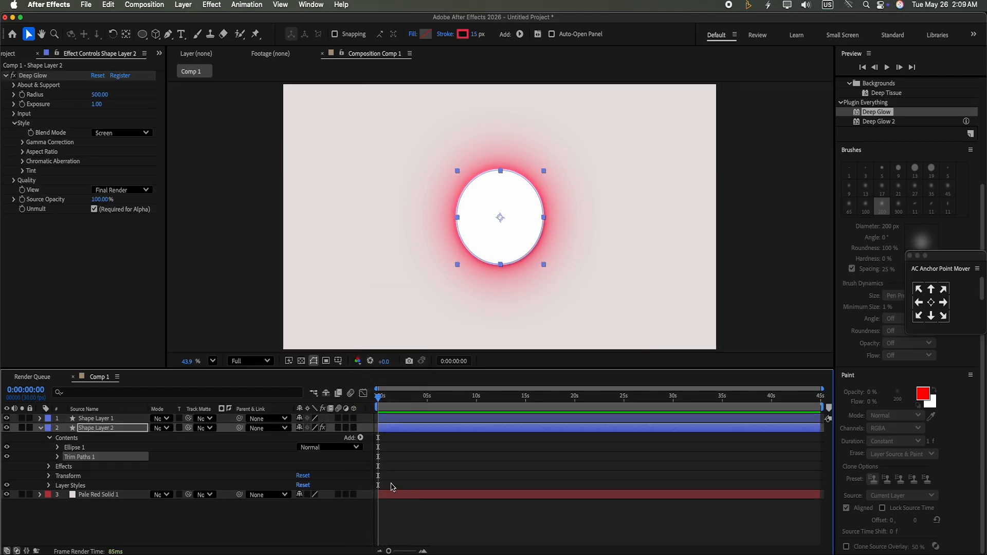
Set the Trim Paths end to 15%
{"action": "left_click", "coordinate": [57, 457]}
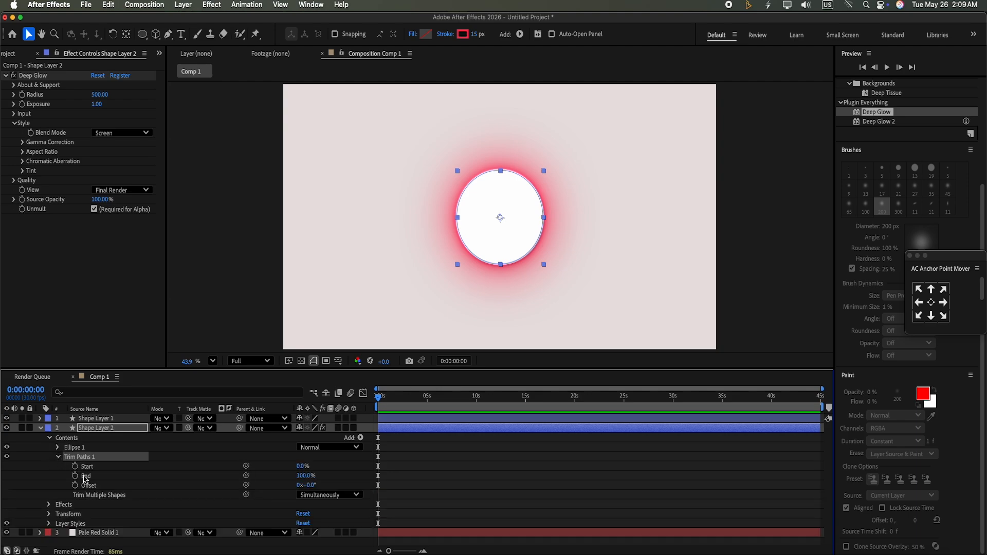
{"action": "left_click", "coordinate": [305, 474]}
{"action": "type", "text": "15"}
{"action": "left_click", "coordinate": [349, 460]}
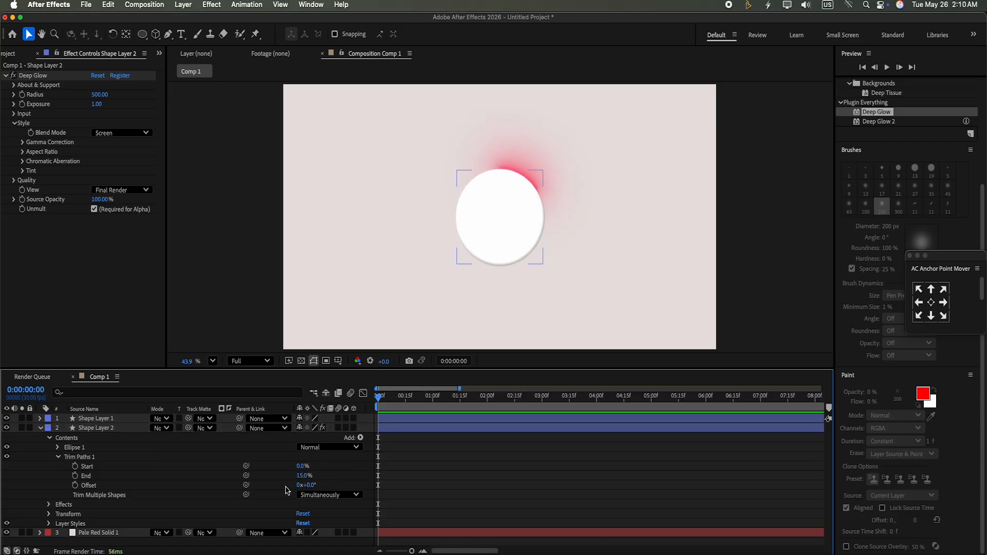
Keyframe the Trim Paths offset at 0x at the start and at 1x at 4 seconds
{"action": "left_click", "coordinate": [75, 485]}
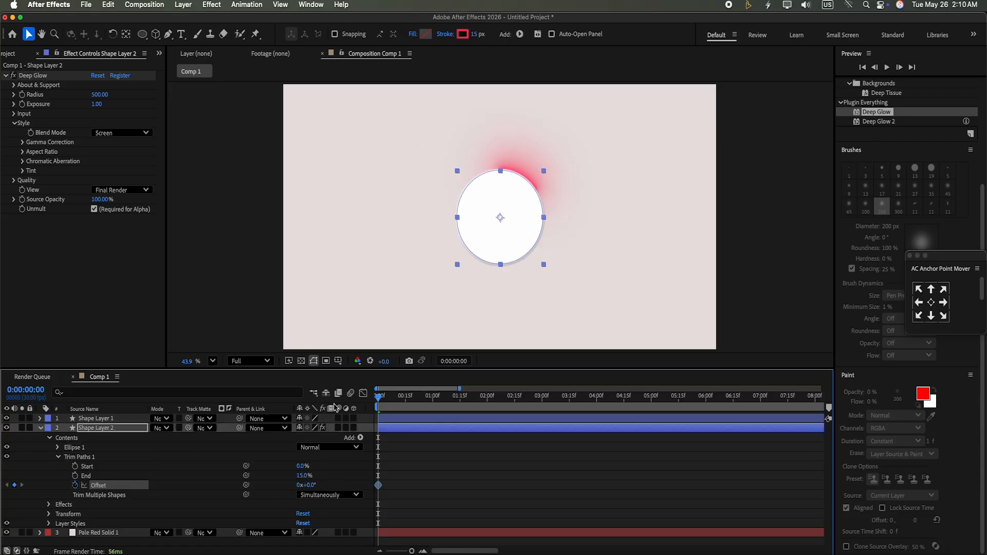
{"action": "left_click_drag", "start_coordinate": [379, 396], "coordinate": [596, 438]}
{"action": "left_click", "coordinate": [300, 486]}
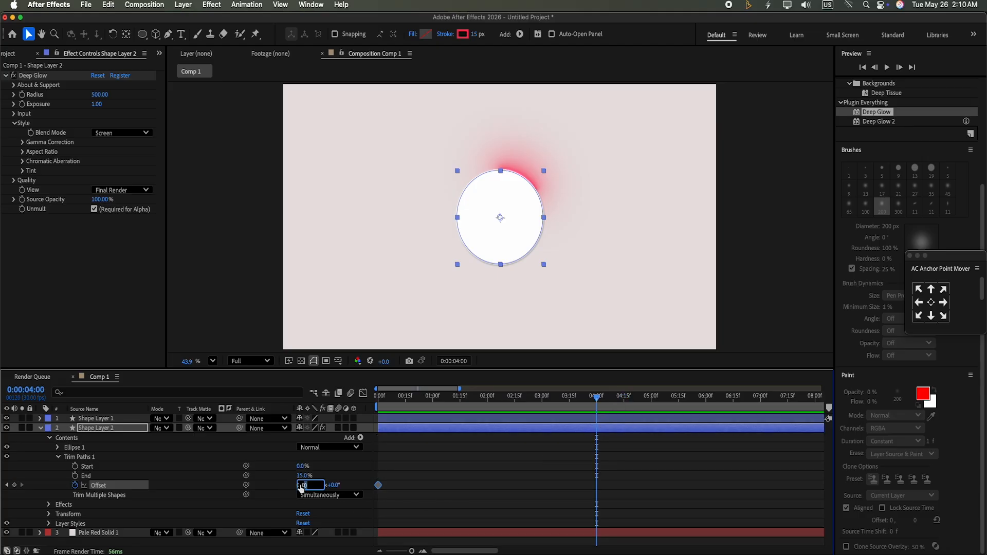
{"action": "type", "text": "1"}
{"action": "left_click", "coordinate": [348, 468]}
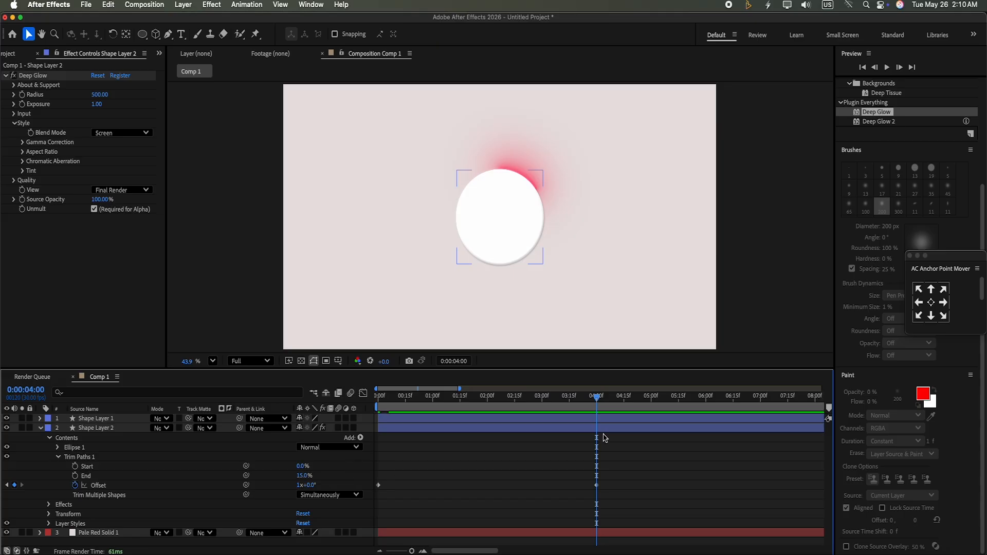
{"action": "left_click_drag", "start_coordinate": [597, 398], "coordinate": [391, 436]}
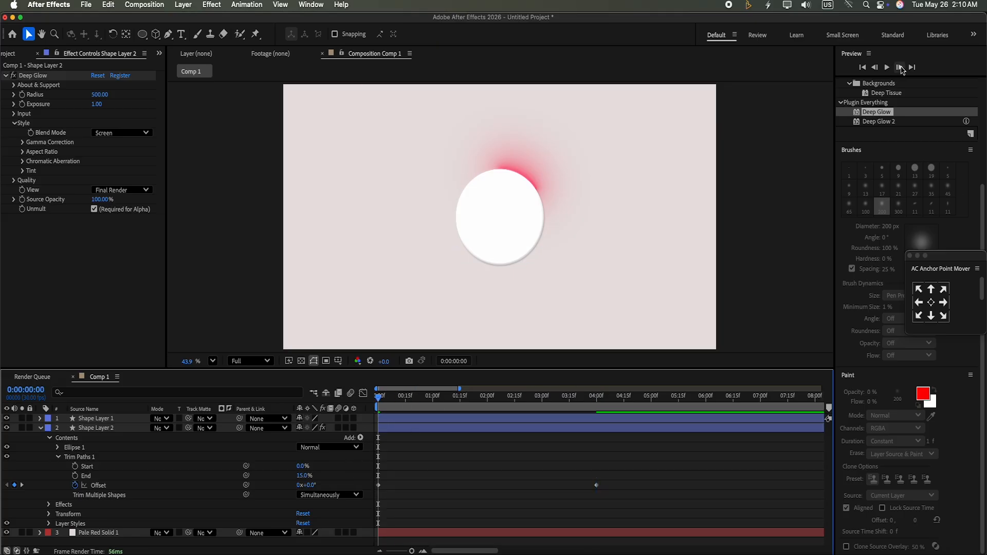
Preview the glowing ring animation and collapse the duplicate shape layer's properties
{"action": "left_click", "coordinate": [888, 68]}
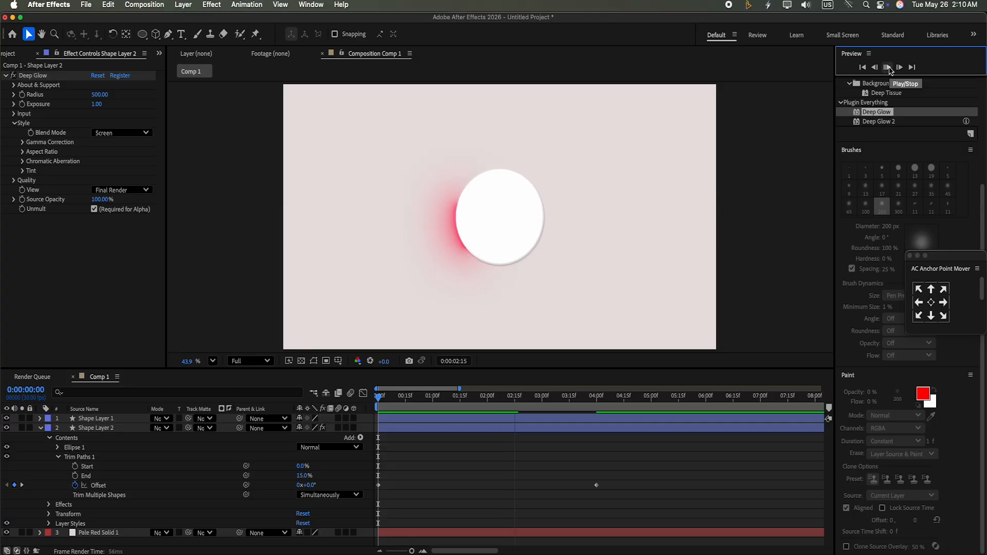
{"action": "left_click", "coordinate": [889, 69]}
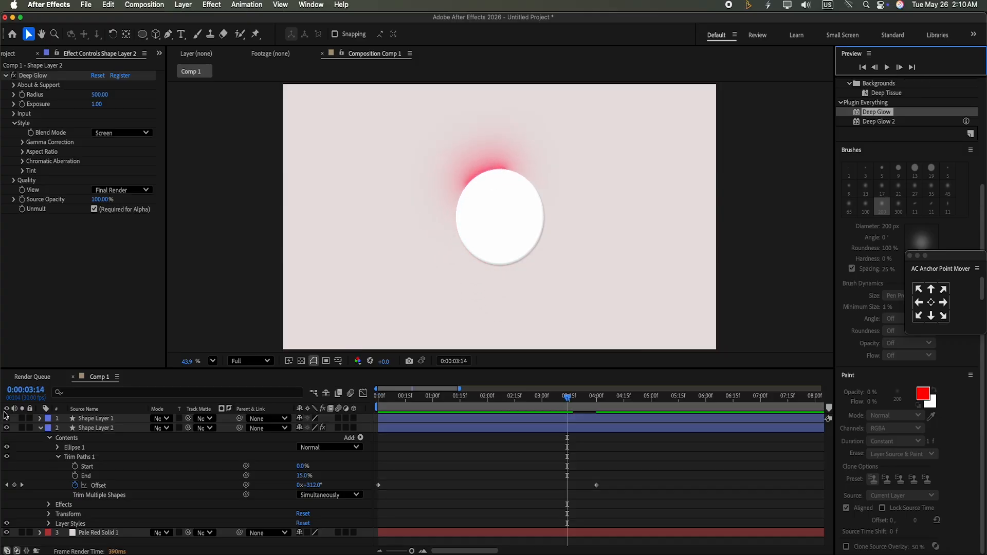
{"action": "left_click", "coordinate": [43, 430]}
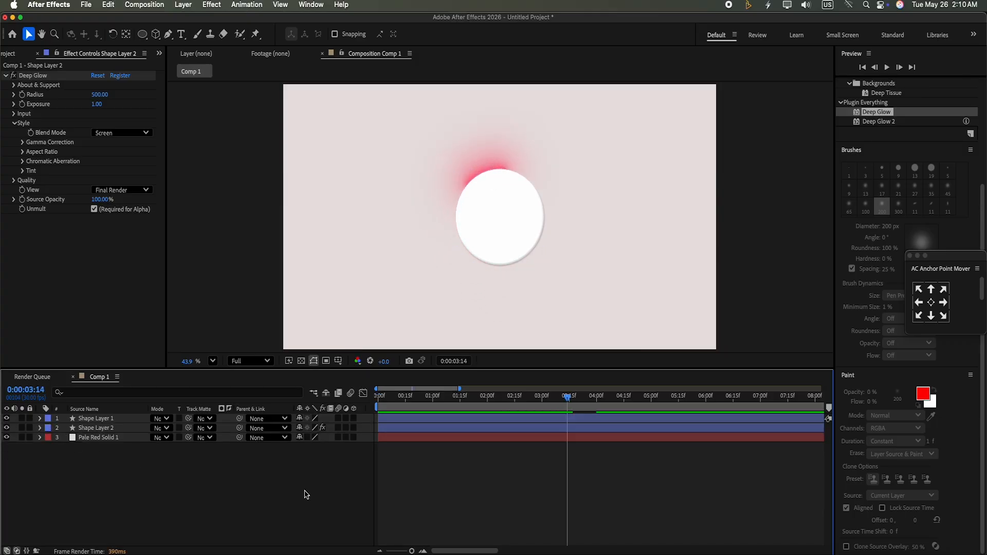
Create a new text layer on the circle reading 0
{"action": "key", "text": "ctrl+t"}
{"action": "left_click", "coordinate": [503, 216]}
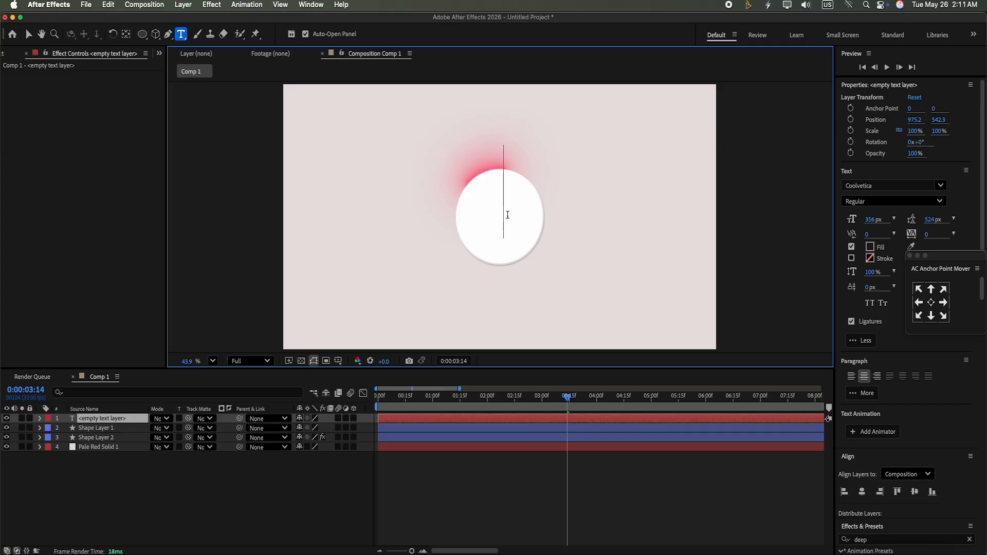
{"action": "type", "text": "0"}
{"action": "left_click", "coordinate": [28, 34]}
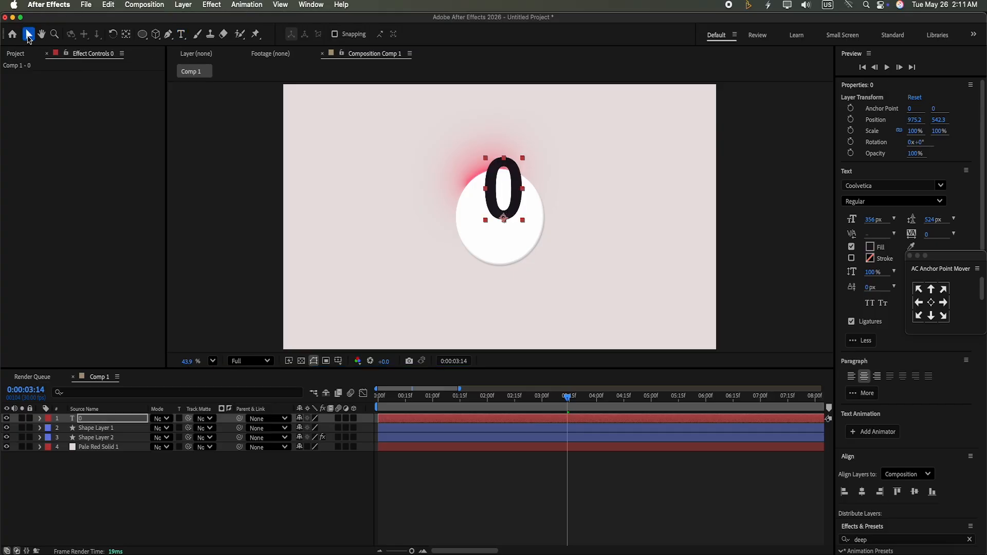
Center the text layer's anchor point and scale the text to 20%
{"action": "left_click", "coordinate": [932, 302]}
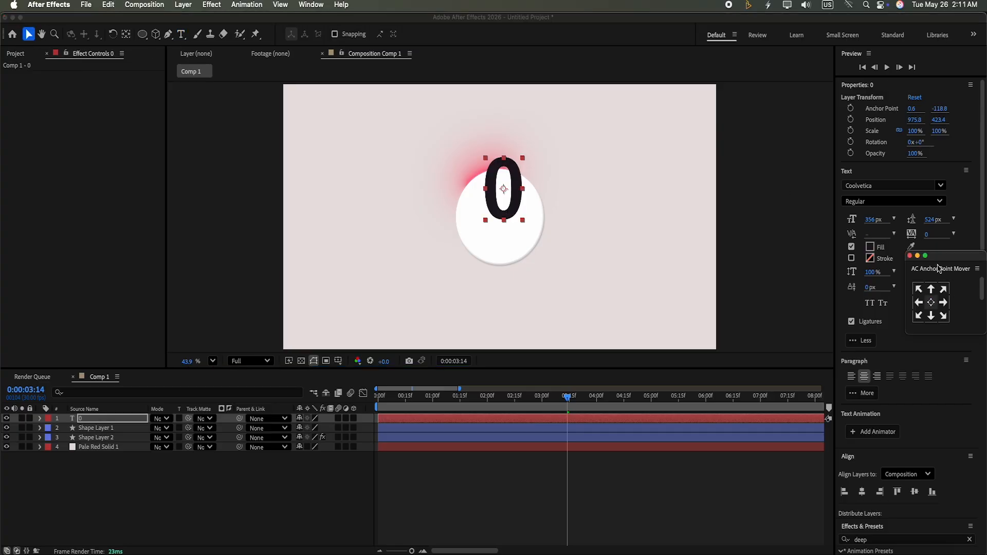
{"action": "left_click", "coordinate": [940, 132]}
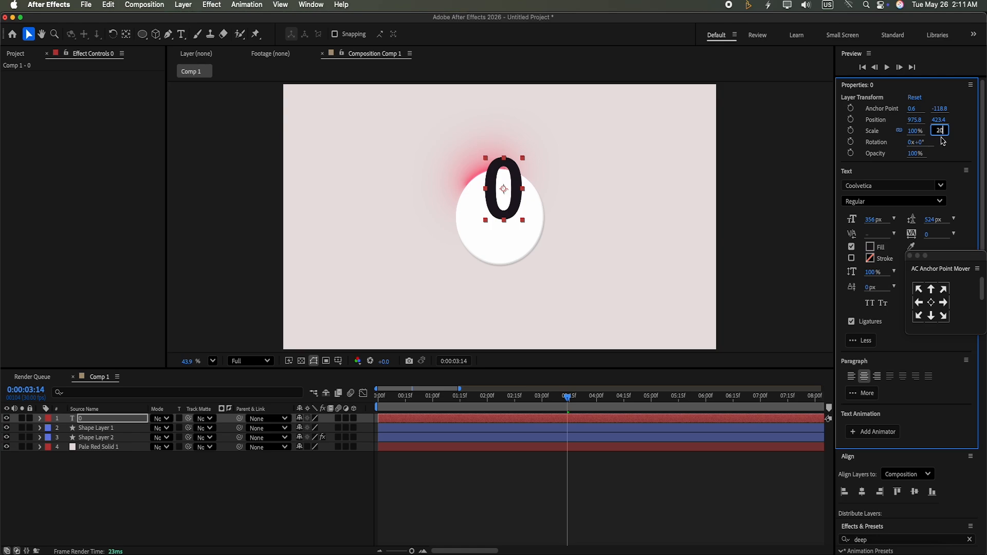
{"action": "key", "text": "Return"}
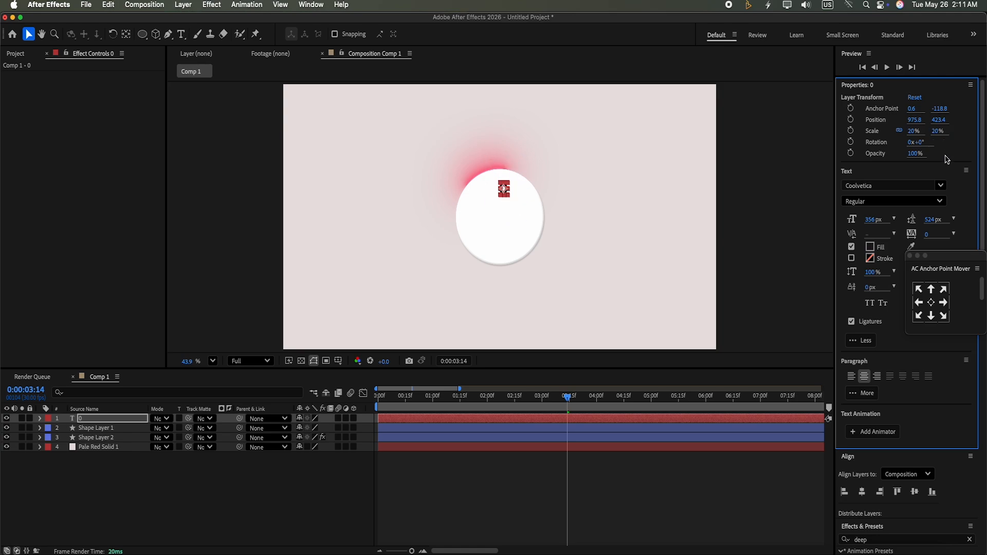
Re-center the anchor point and align the text layer to the composition's horizontal and vertical centers
{"action": "left_click", "coordinate": [932, 302]}
{"action": "left_click", "coordinate": [863, 493]}
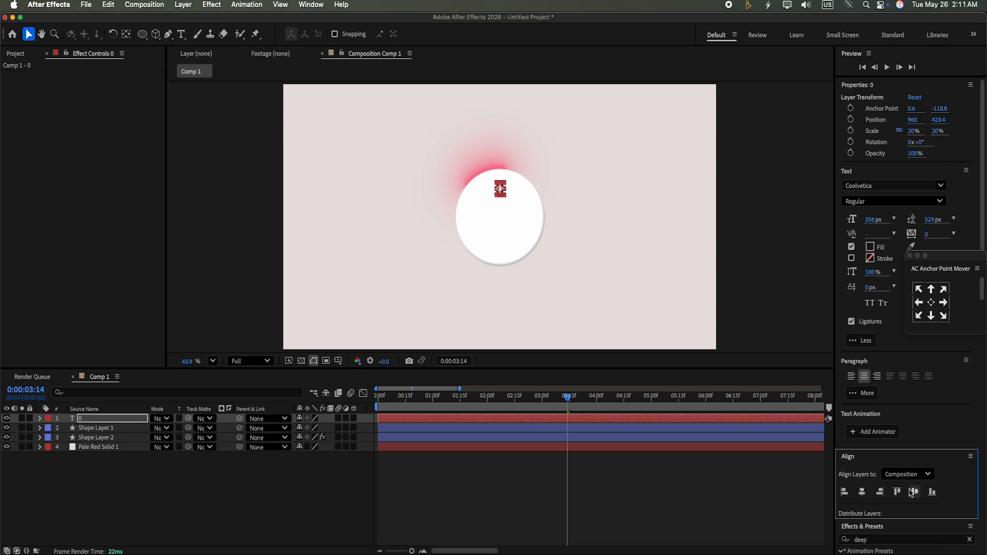
{"action": "left_click", "coordinate": [915, 492]}
{"action": "left_click", "coordinate": [354, 471]}
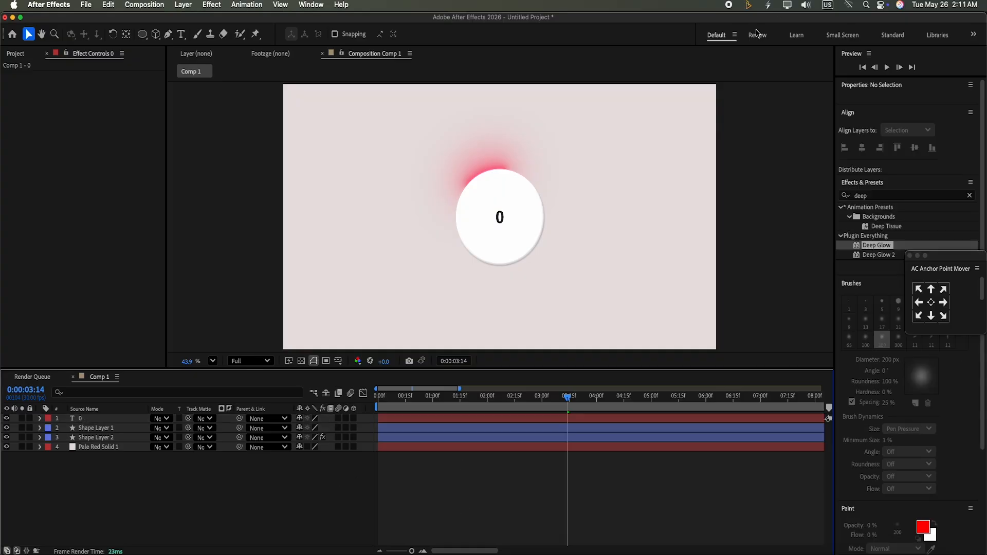
{"action": "left_click", "coordinate": [449, 418]}
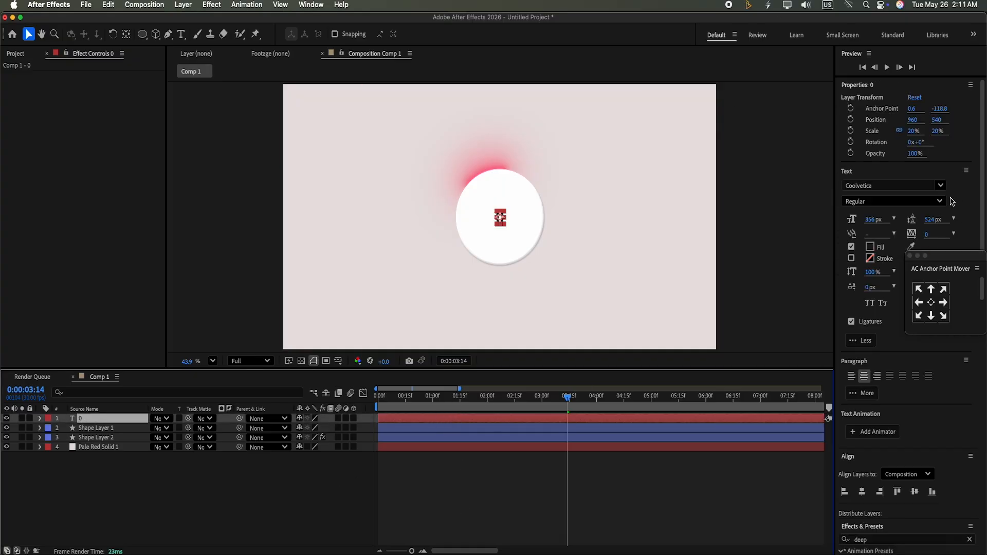
Search Effects & Presets for slider and apply Slider Control to the text layer
{"action": "scroll", "coordinate": [980, 201], "scroll_direction": "down", "scroll_amount": 10}
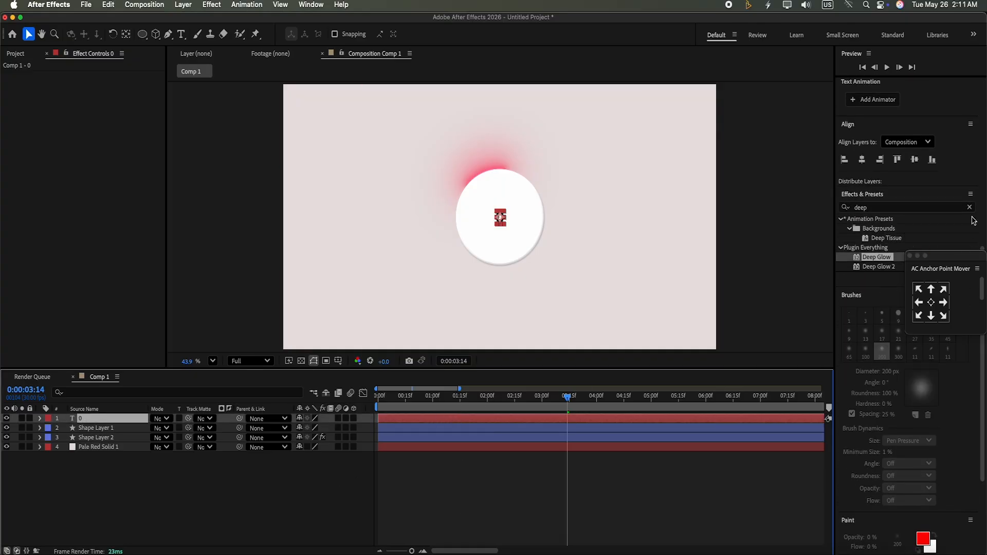
{"action": "left_click", "coordinate": [969, 208]}
{"action": "left_click", "coordinate": [930, 207]}
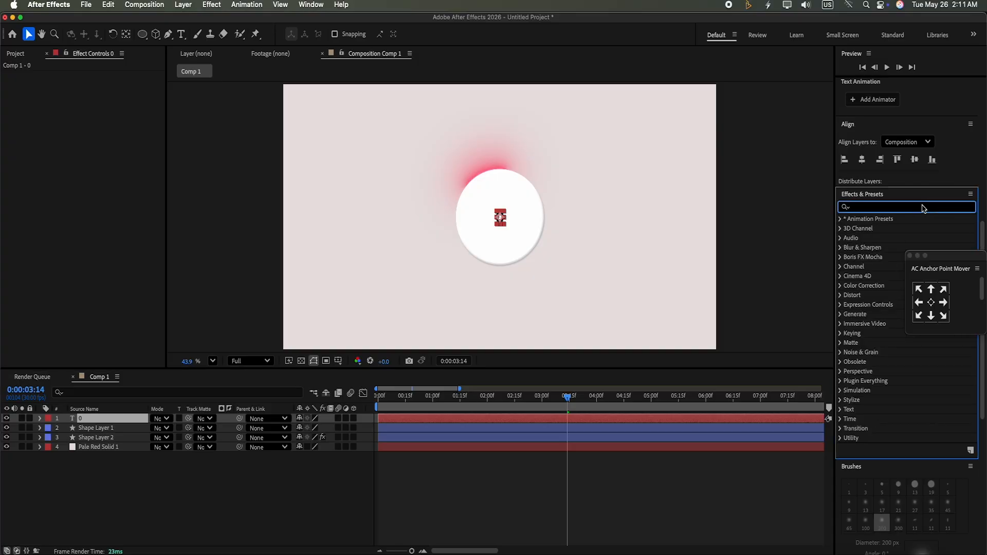
{"action": "type", "text": "slide"}
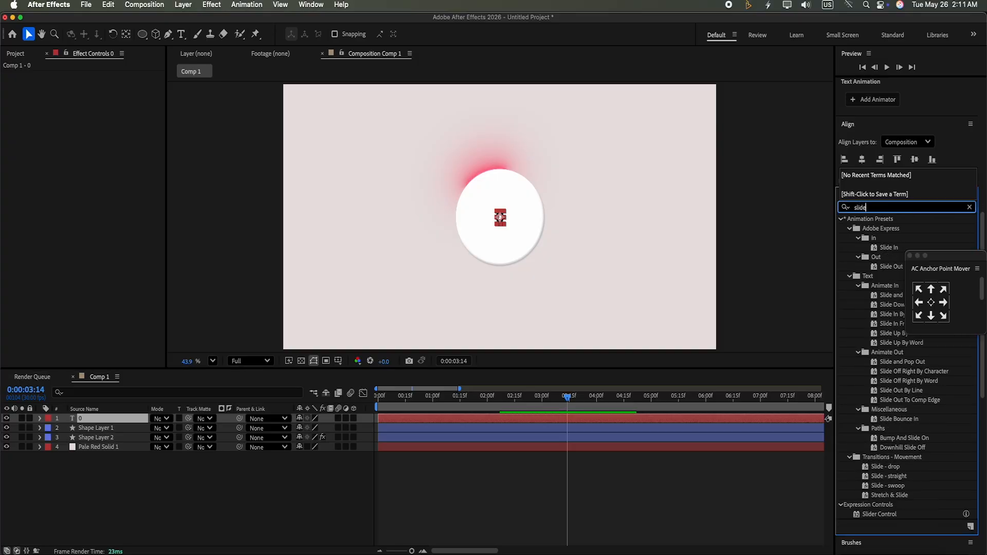
{"action": "type", "text": "r"}
{"action": "left_click_drag", "start_coordinate": [880, 230], "coordinate": [479, 431]}
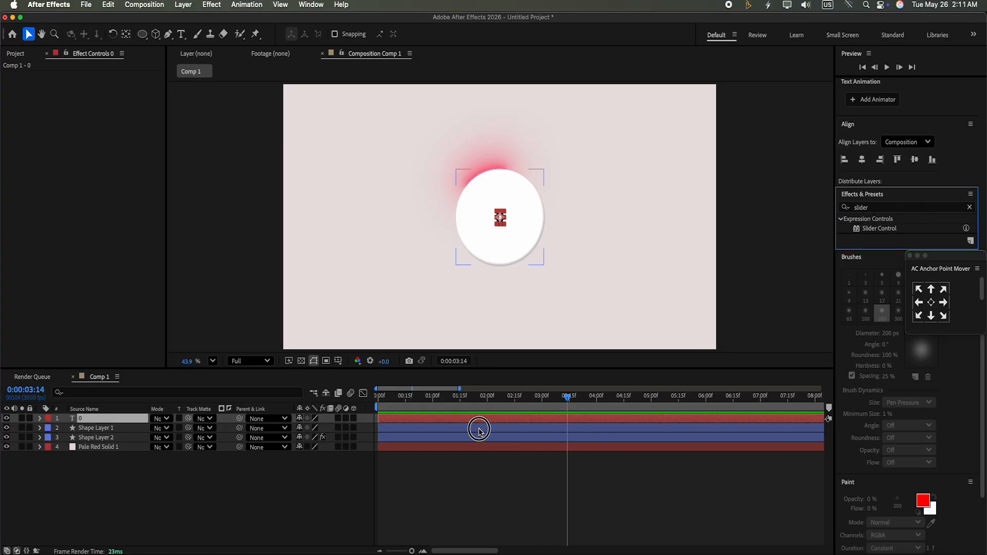
{"action": "left_click_drag", "start_coordinate": [888, 229], "coordinate": [492, 419]}
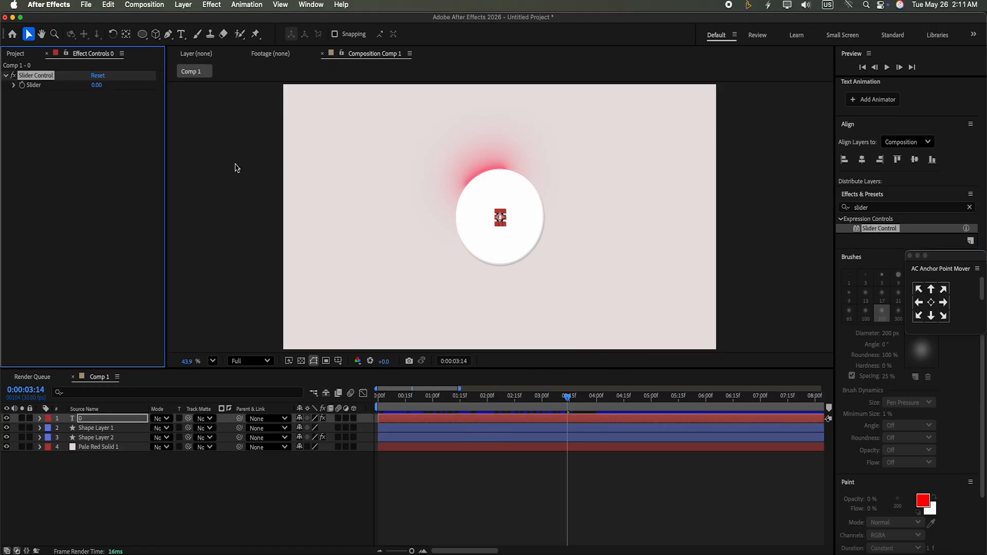
Link the text layer's Source Text to the Slider Control's Slider with the pick whip
{"action": "left_click", "coordinate": [40, 418]}
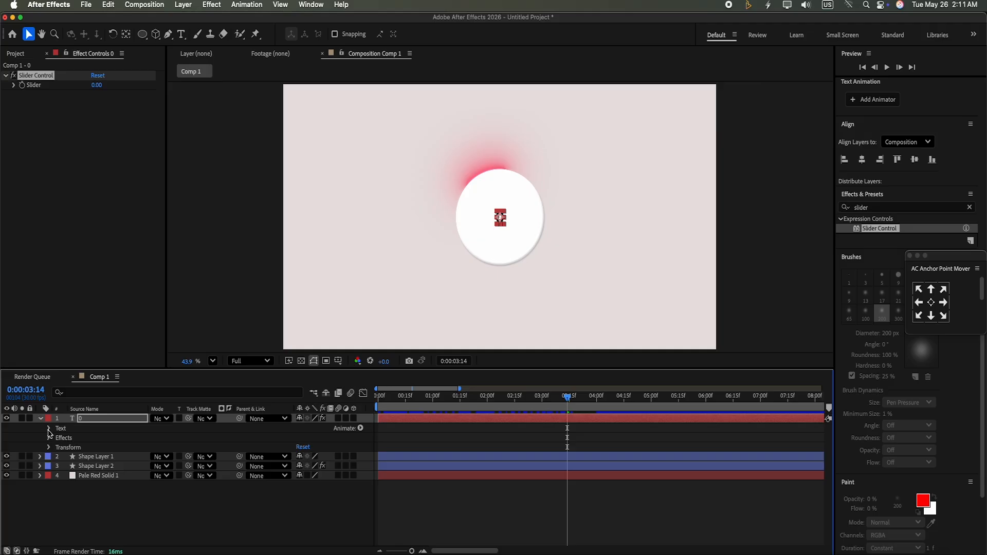
{"action": "left_click", "coordinate": [50, 429]}
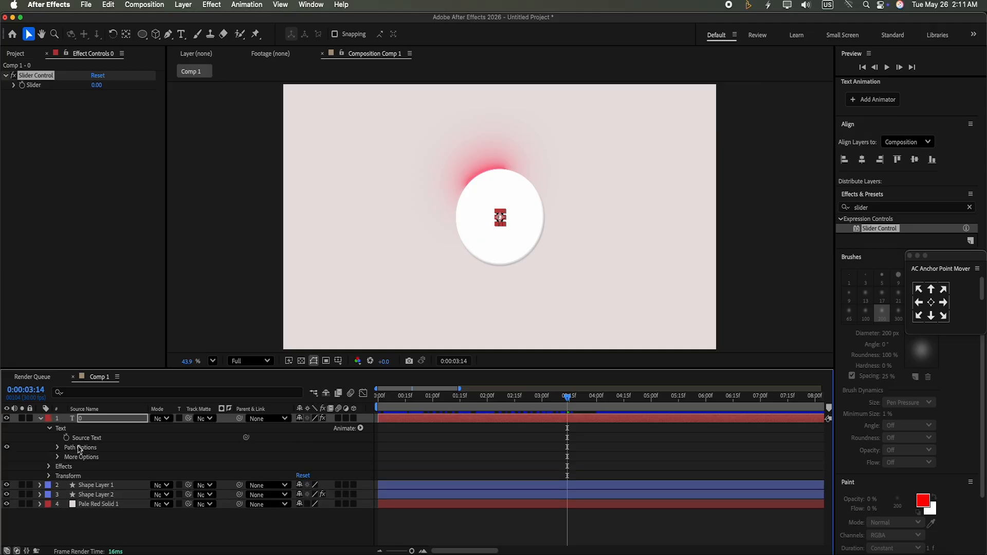
{"action": "left_click_drag", "start_coordinate": [247, 437], "coordinate": [77, 90]}
{"action": "left_click", "coordinate": [251, 448]}
{"action": "left_click", "coordinate": [246, 438]}
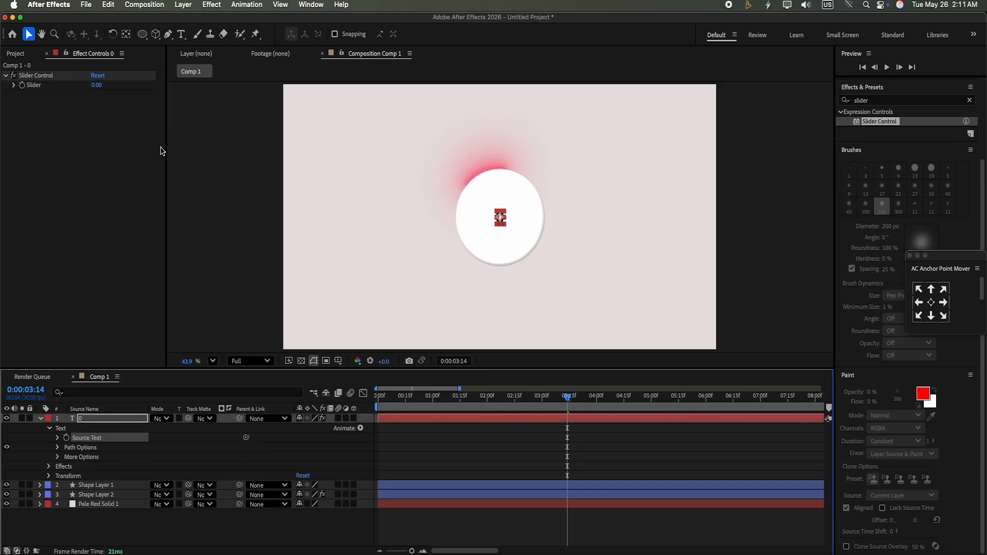
Keyframe the Slider at 0 at the start and at 100 at 4 seconds
{"action": "left_click", "coordinate": [50, 466]}
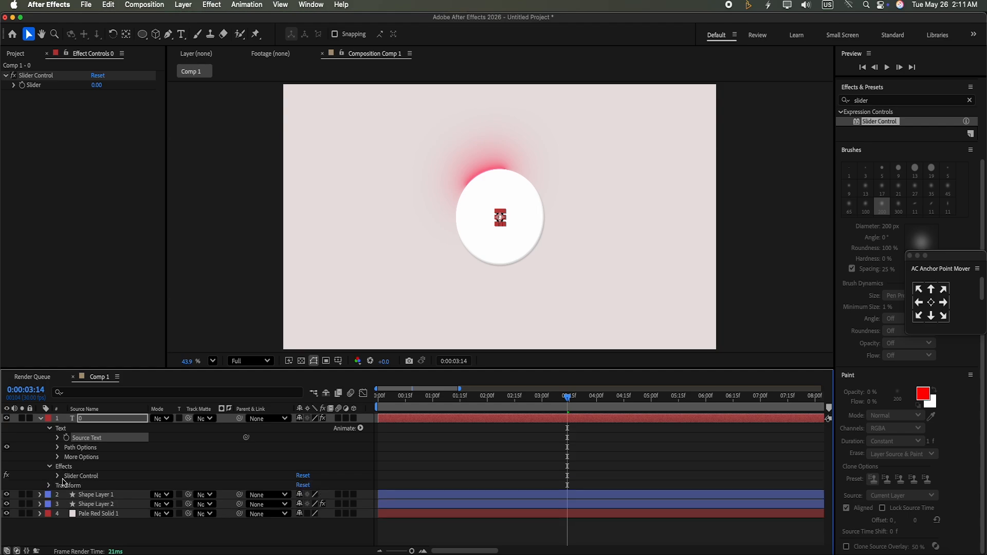
{"action": "left_click", "coordinate": [57, 477]}
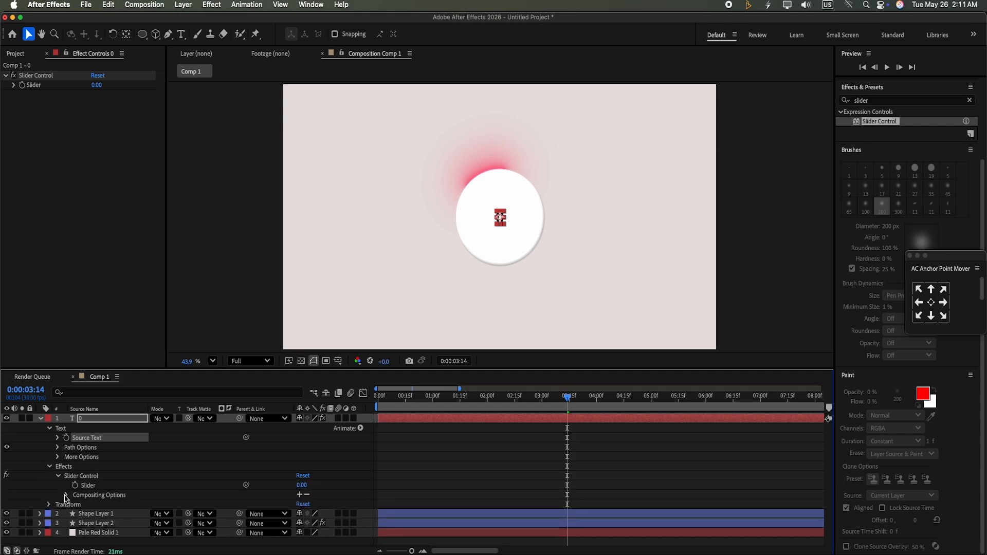
{"action": "left_click", "coordinate": [66, 496]}
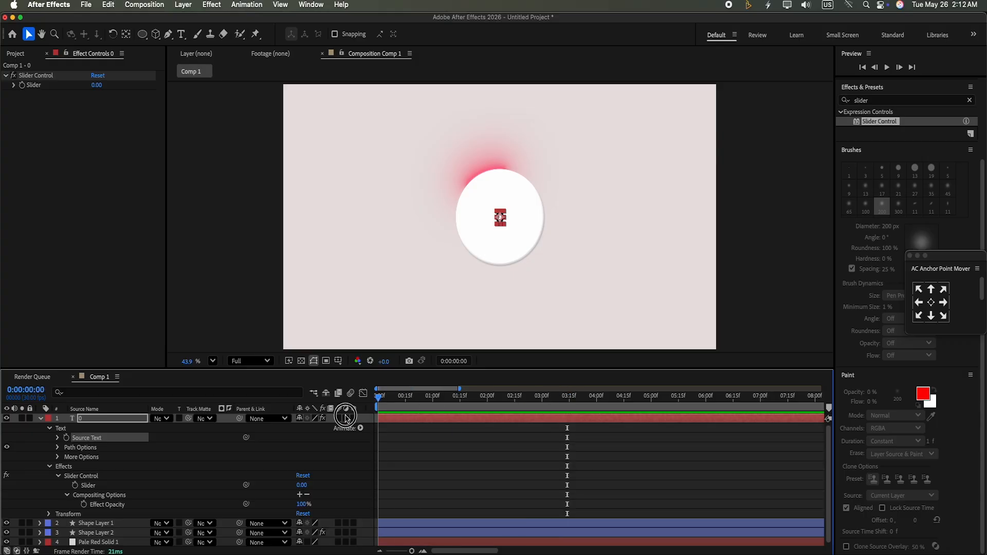
{"action": "key", "text": "Home"}
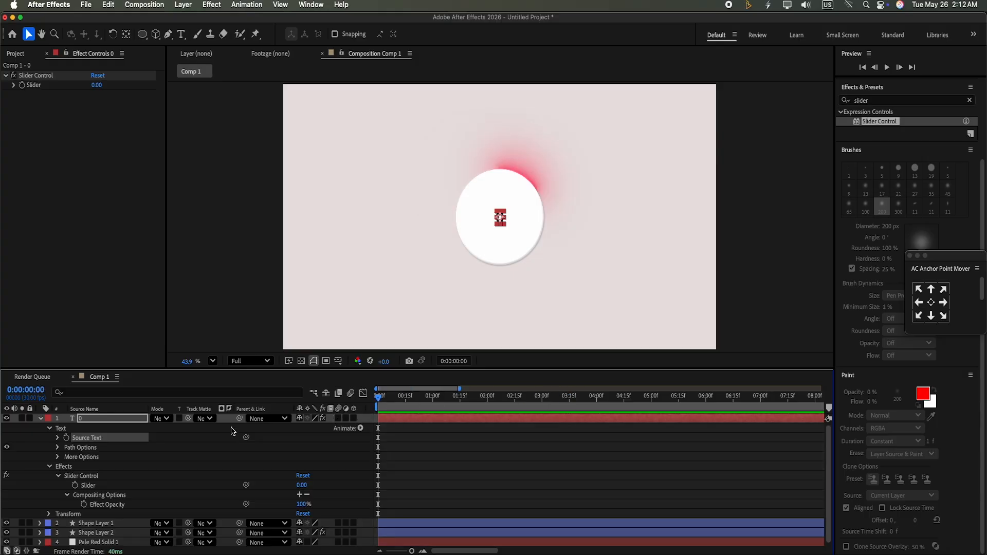
{"action": "left_click", "coordinate": [76, 485]}
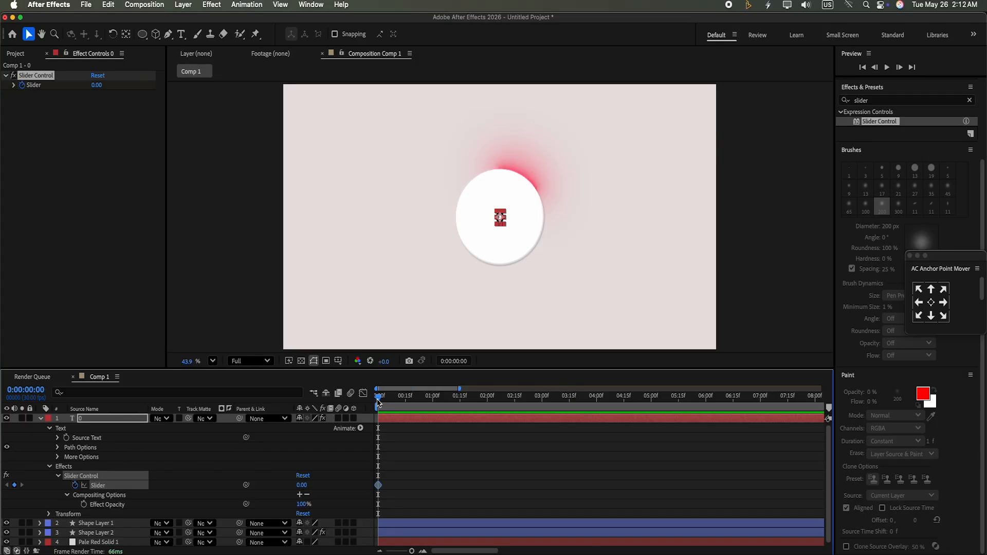
{"action": "left_click_drag", "start_coordinate": [379, 399], "coordinate": [598, 440]}
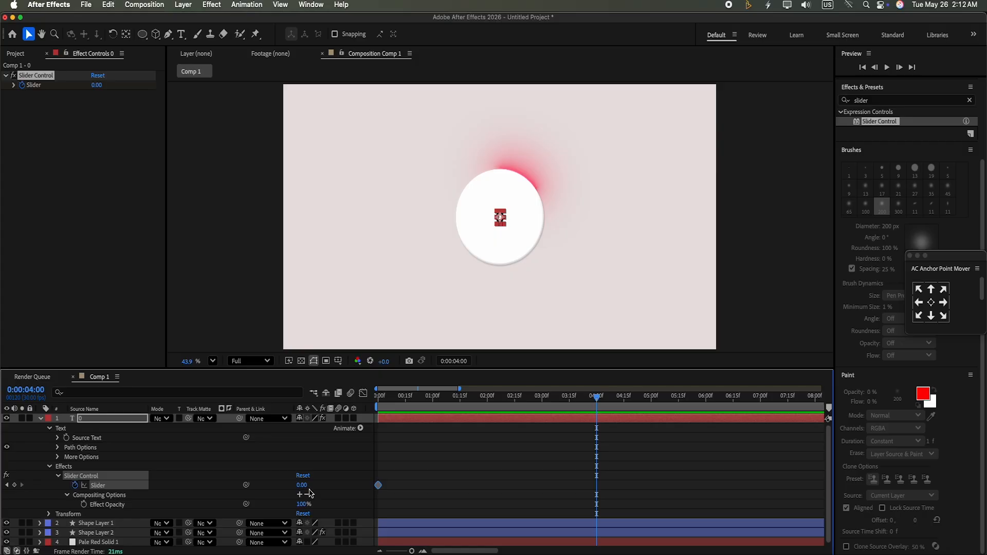
{"action": "left_click", "coordinate": [97, 86]}
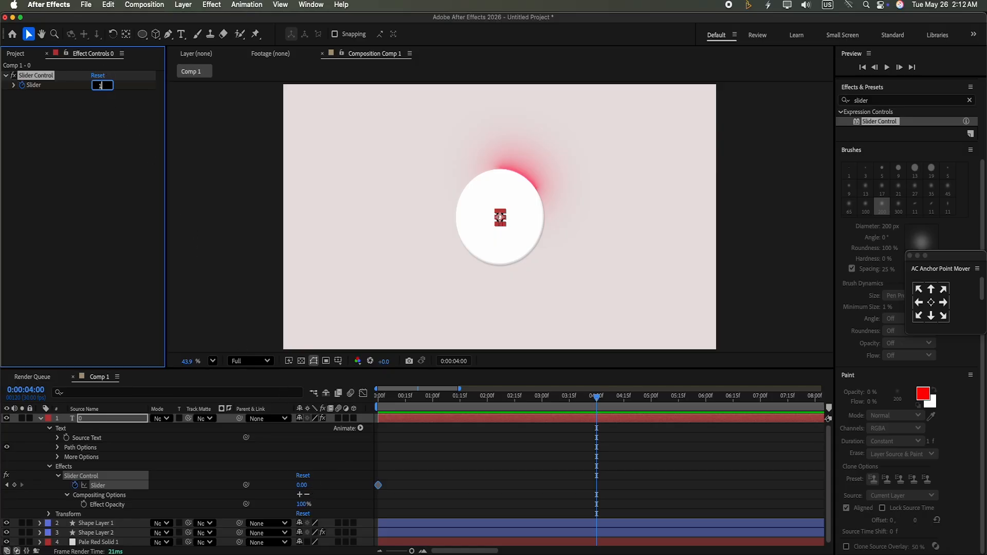
{"action": "left_click", "coordinate": [263, 472]}
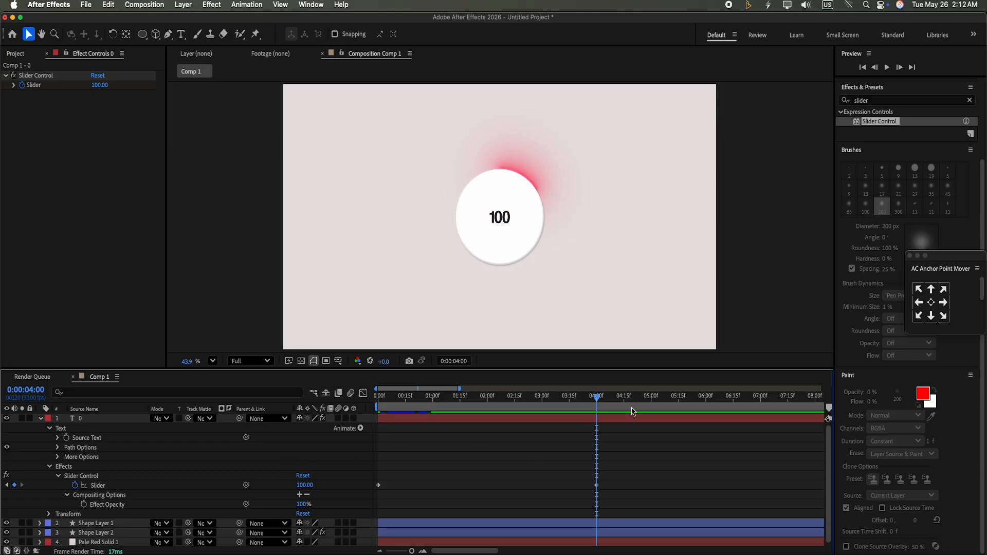
{"action": "left_click_drag", "start_coordinate": [605, 404], "coordinate": [349, 419]}
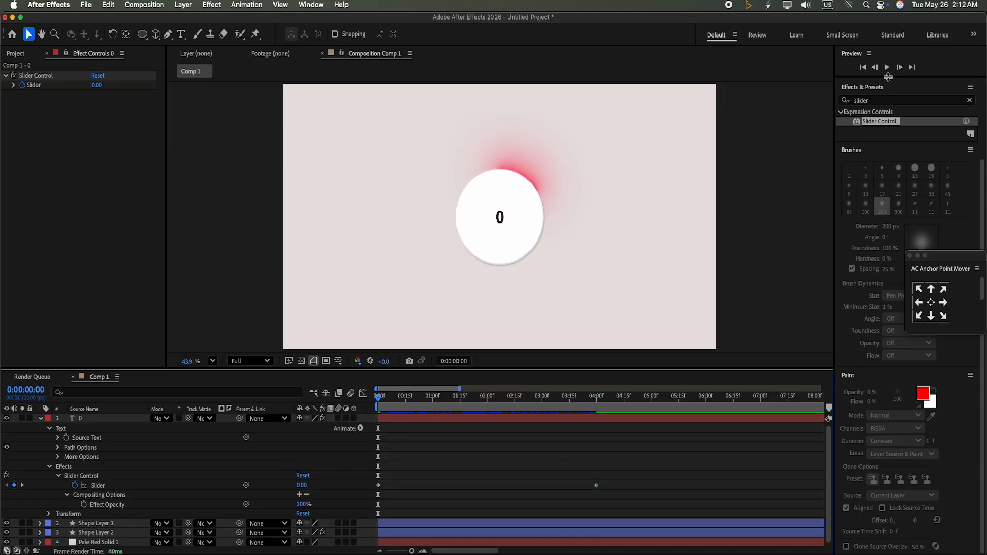
Preview the counting number animation
{"action": "left_click", "coordinate": [887, 68]}
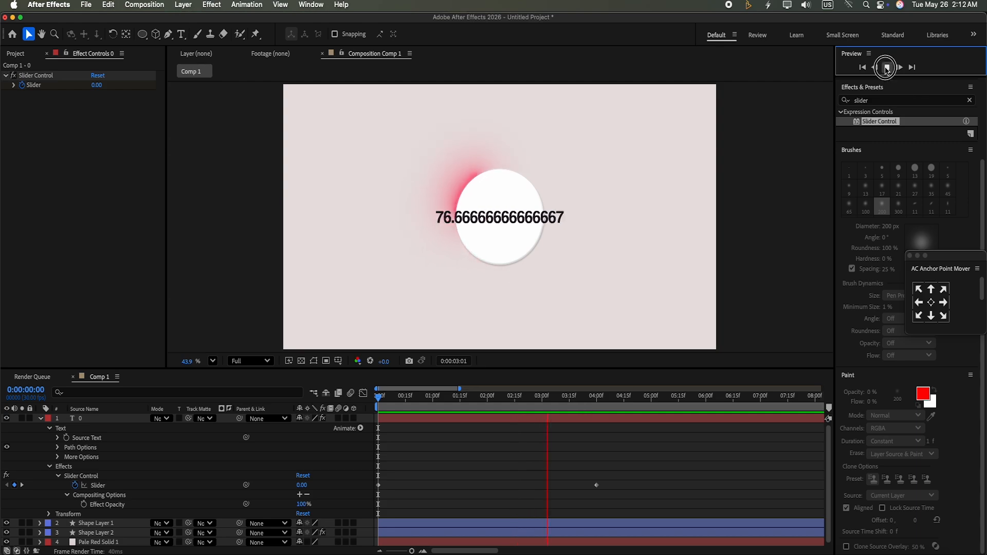
{"action": "left_click", "coordinate": [887, 67]}
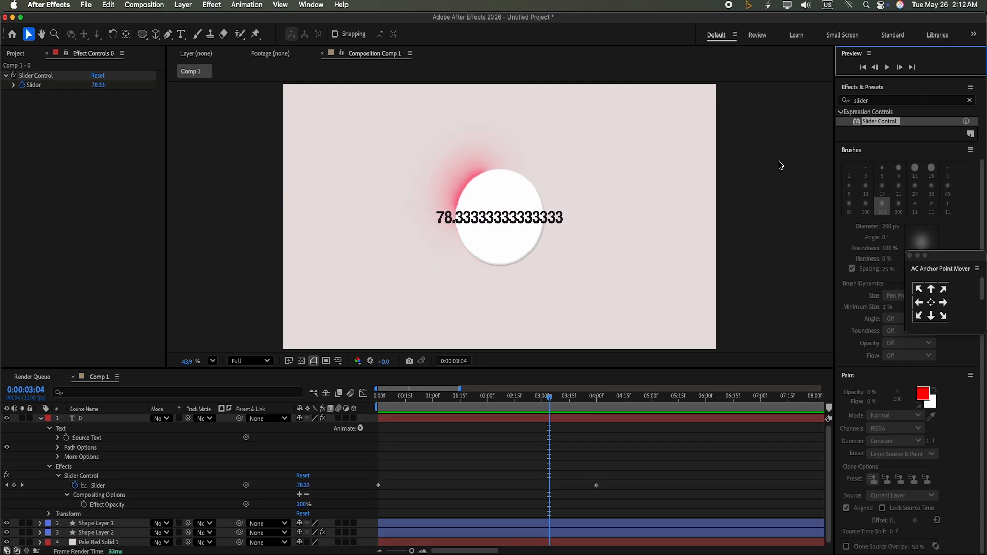
Replace the Source Text expression with effect("Slider Control")("Slider").value.toFixed() + "%"
{"action": "left_click", "coordinate": [58, 438]}
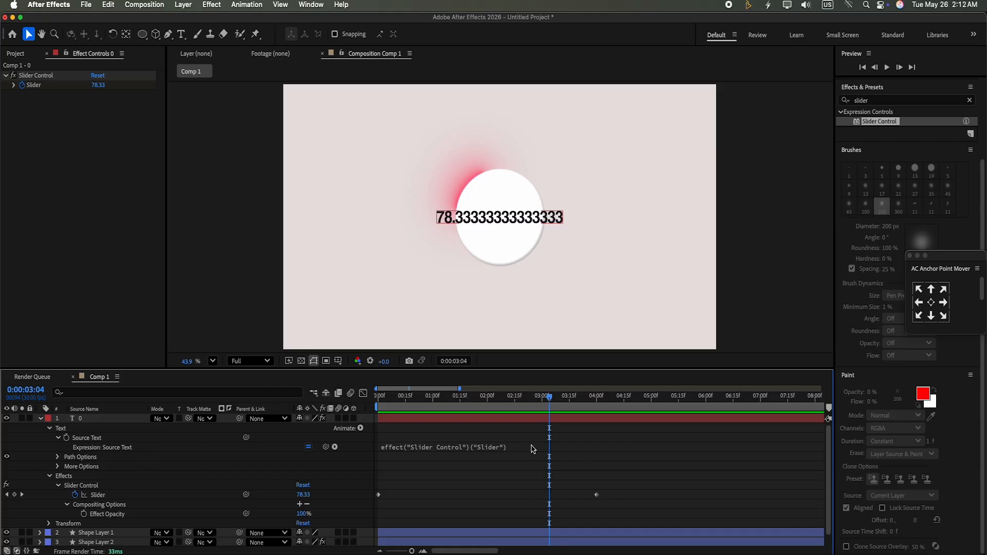
{"action": "left_click", "coordinate": [480, 448]}
{"action": "key", "text": "BackSpace"}
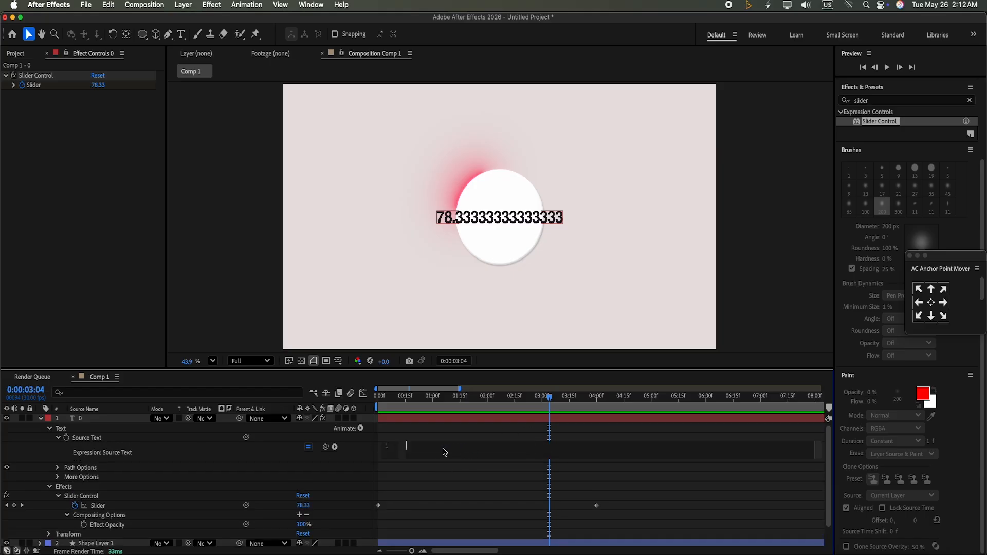
{"action": "right_click", "coordinate": [451, 459]}
{"action": "left_click", "coordinate": [450, 495]}
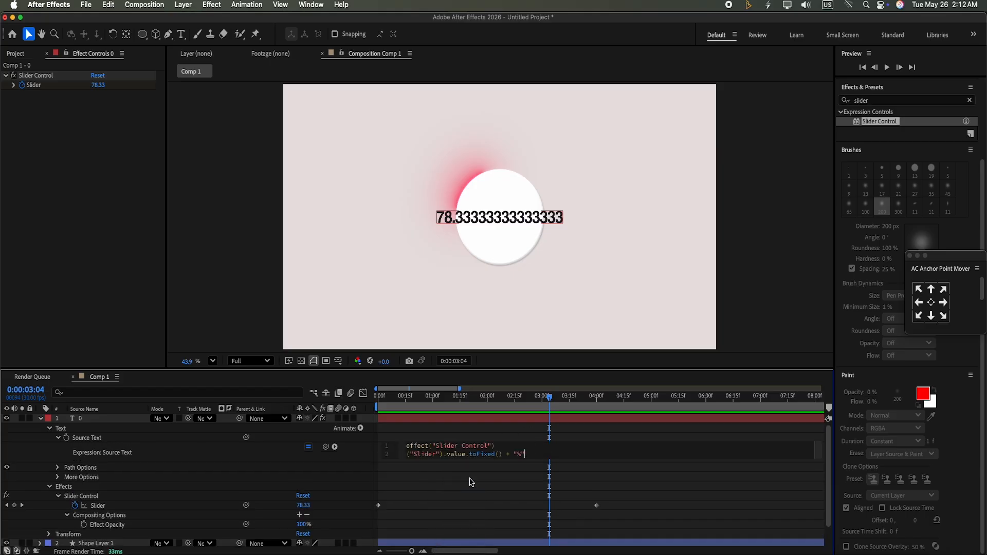
Preview the percentage counter animation from the start
{"action": "left_click_drag", "start_coordinate": [549, 399], "coordinate": [372, 413]}
{"action": "left_click", "coordinate": [887, 67]}
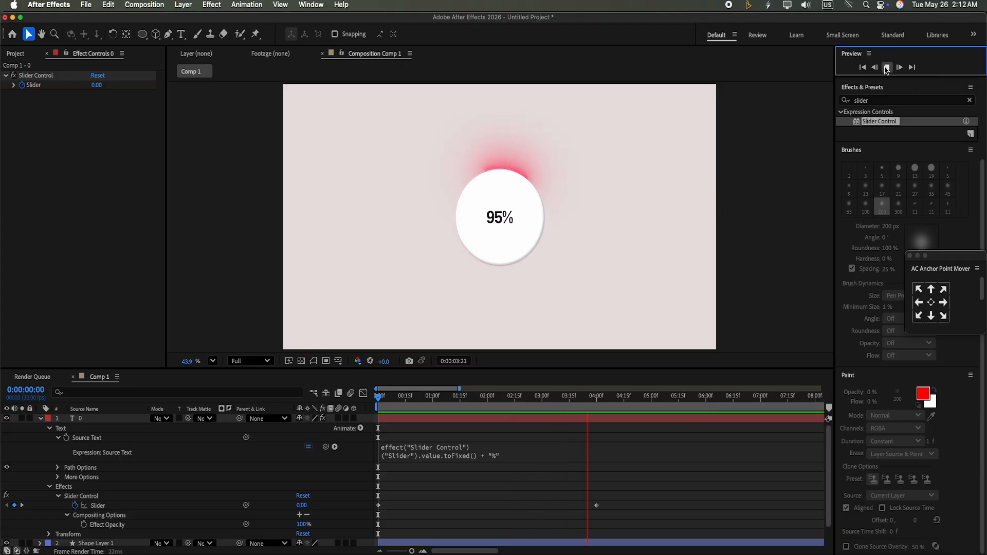
{"action": "left_click", "coordinate": [887, 67]}
{"action": "left_click", "coordinate": [887, 67]}
{"action": "left_click", "coordinate": [887, 67]}
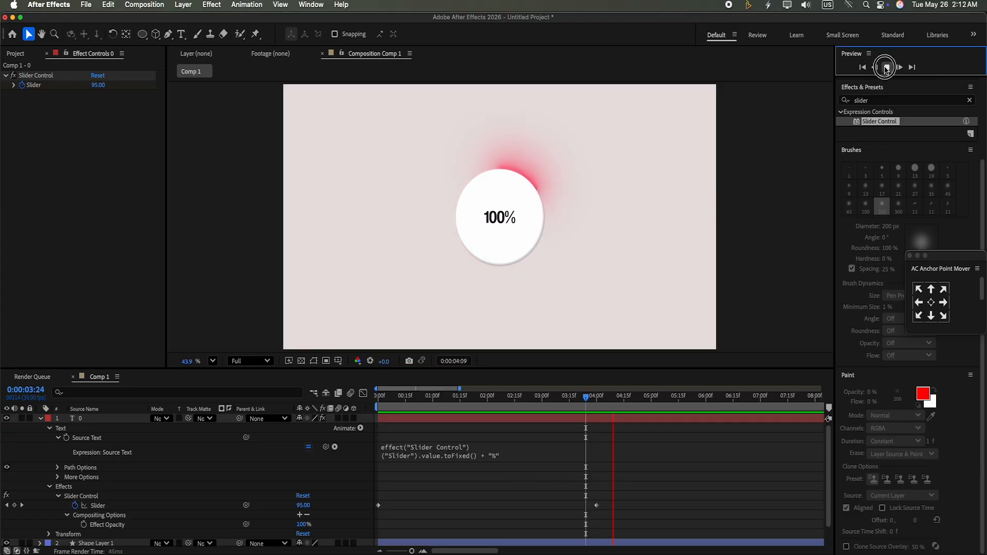
{"action": "left_click", "coordinate": [34, 422]}
{"action": "left_click", "coordinate": [41, 420]}
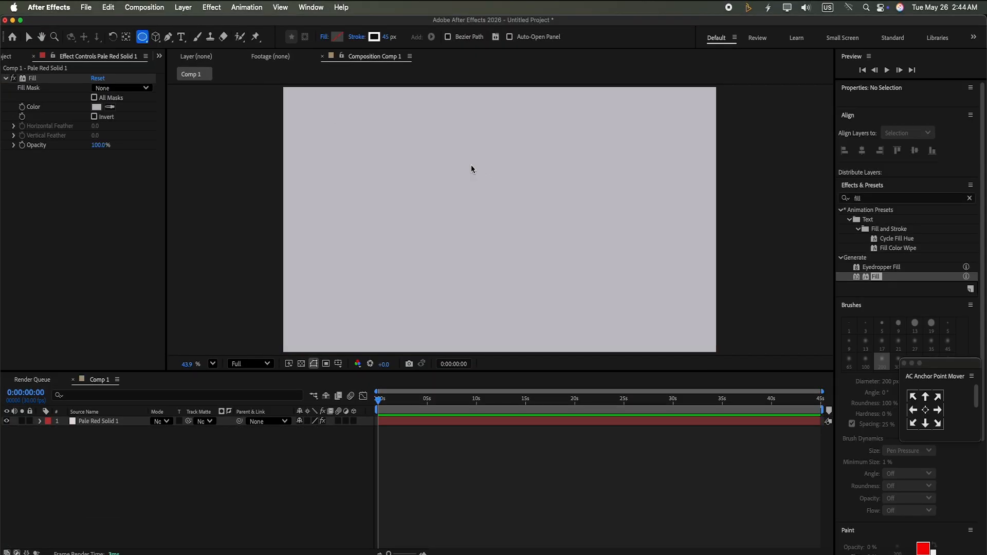
Draw a circular ellipse about 479 px across, center its anchor point and align it to the composition center
{"action": "left_click_drag", "start_coordinate": [471, 165], "coordinate": [575, 281]}
{"action": "left_click", "coordinate": [925, 410]}
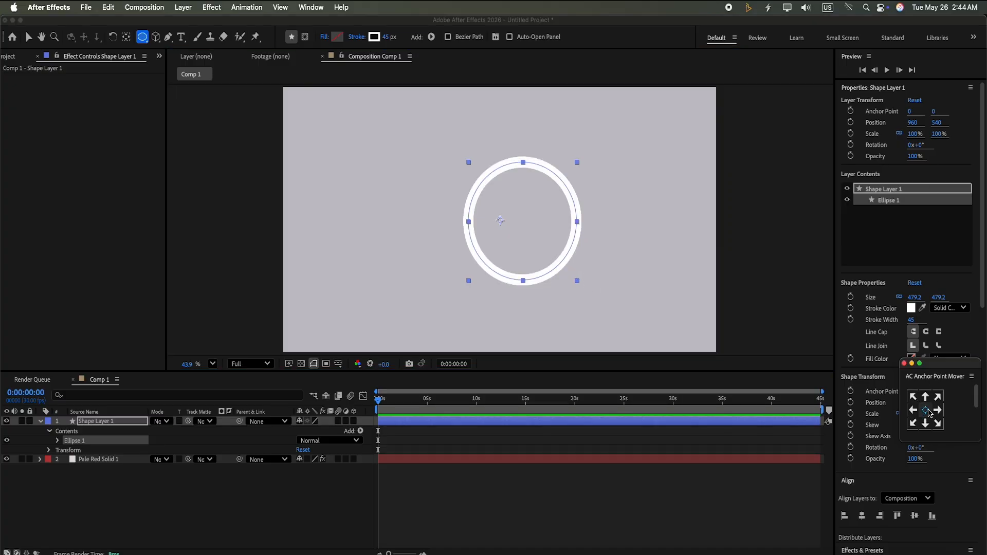
{"action": "left_click", "coordinate": [862, 516]}
{"action": "left_click", "coordinate": [915, 516]}
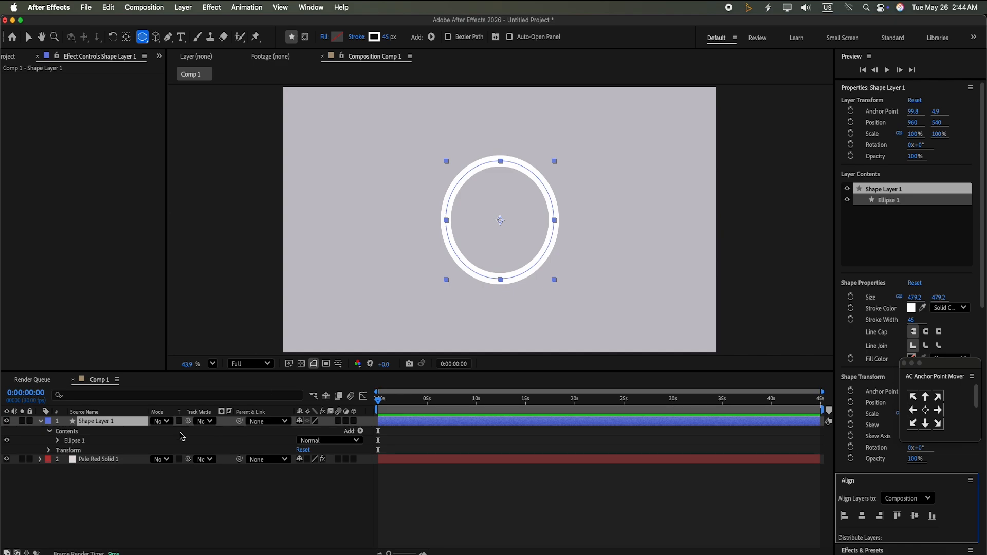
Add dashes to the ellipse's stroke
{"action": "left_click", "coordinate": [57, 441]}
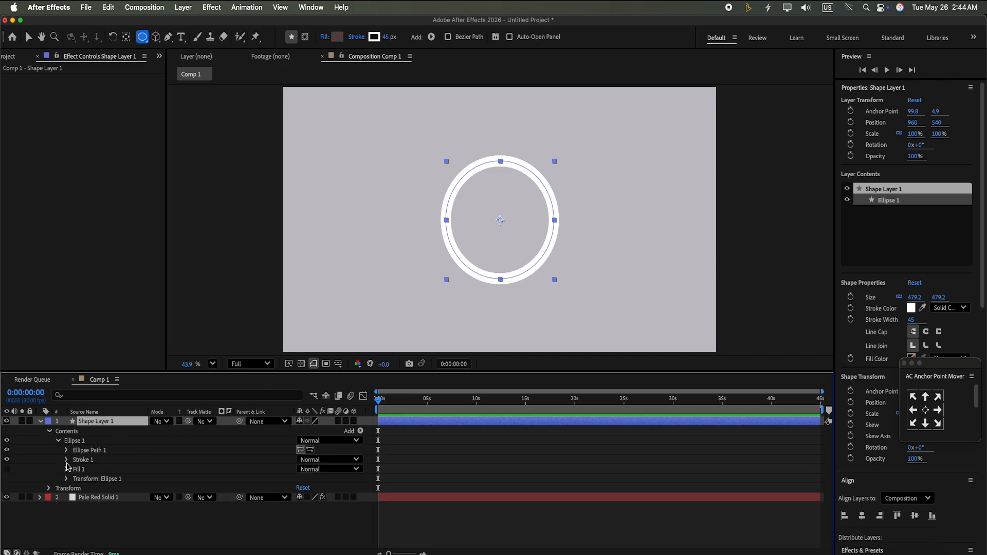
{"action": "left_click", "coordinate": [65, 461]}
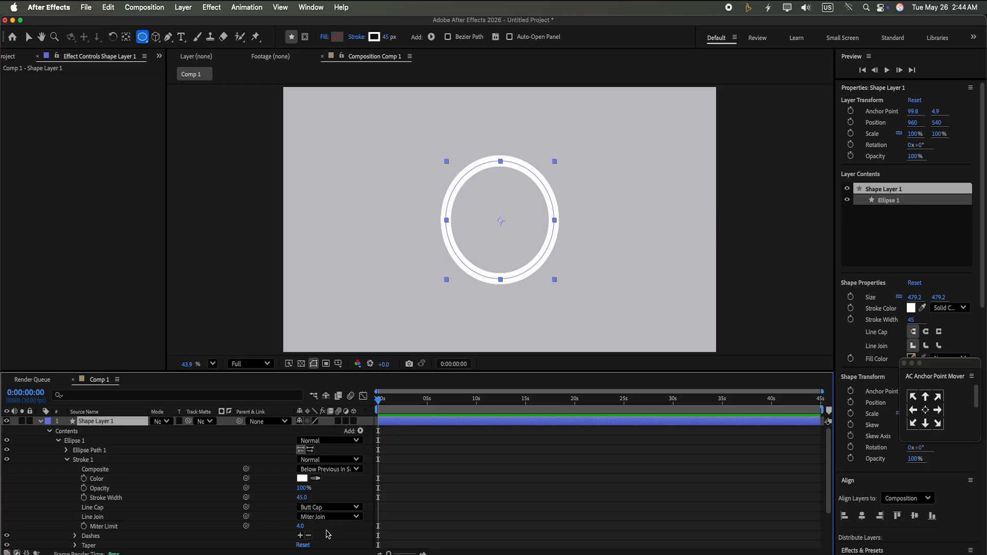
{"action": "left_click", "coordinate": [300, 537]}
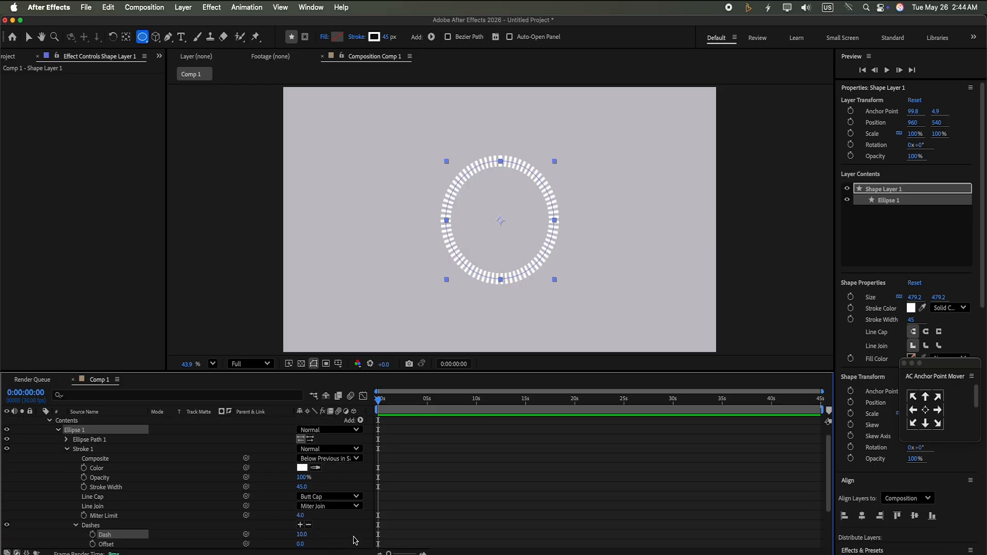
{"action": "left_click", "coordinate": [57, 430]}
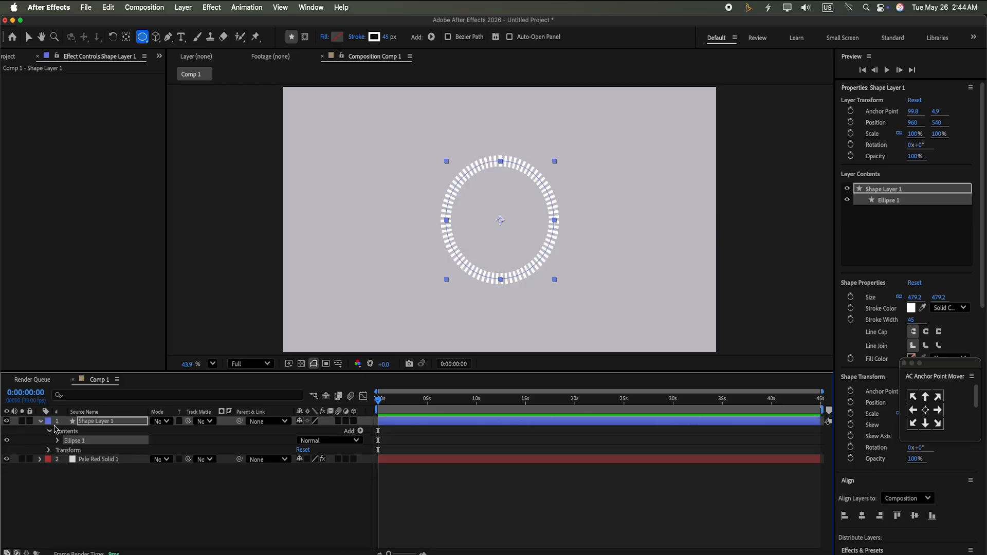
{"action": "left_click", "coordinate": [42, 421]}
Apply the Bevel and Emboss layer style to the shape layer
{"action": "right_click", "coordinate": [126, 425]}
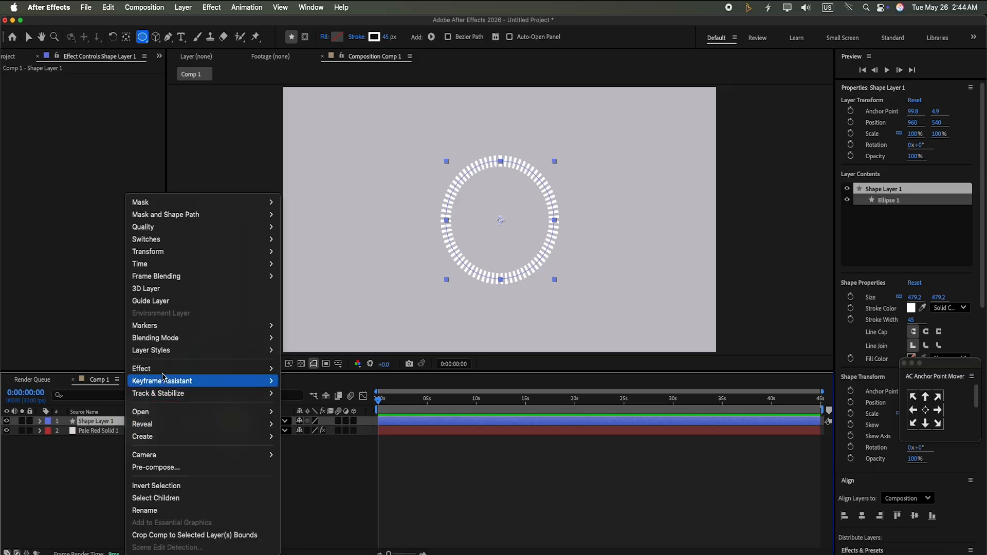
{"action": "mouse_move", "coordinate": [179, 429]}
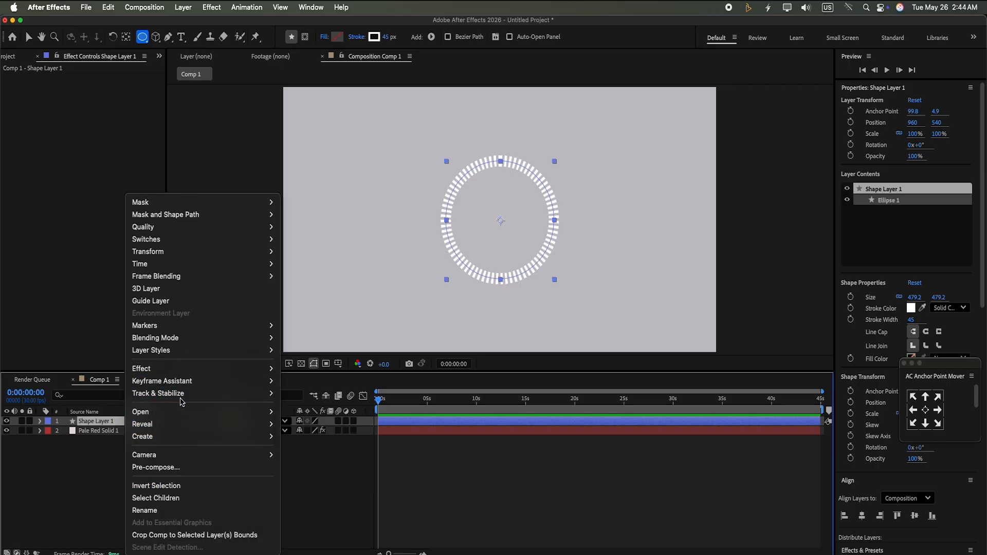
{"action": "mouse_move", "coordinate": [183, 351]}
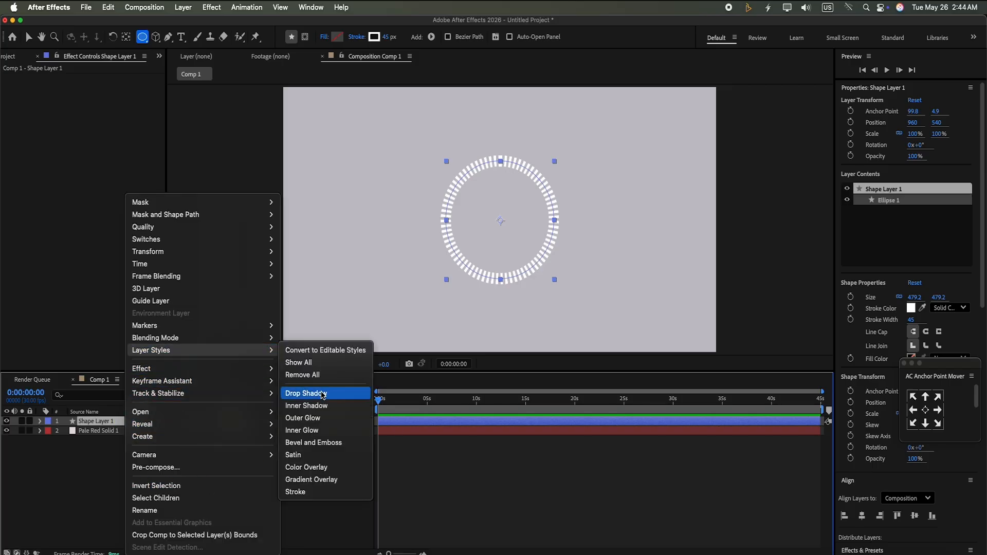
{"action": "left_click", "coordinate": [317, 446]}
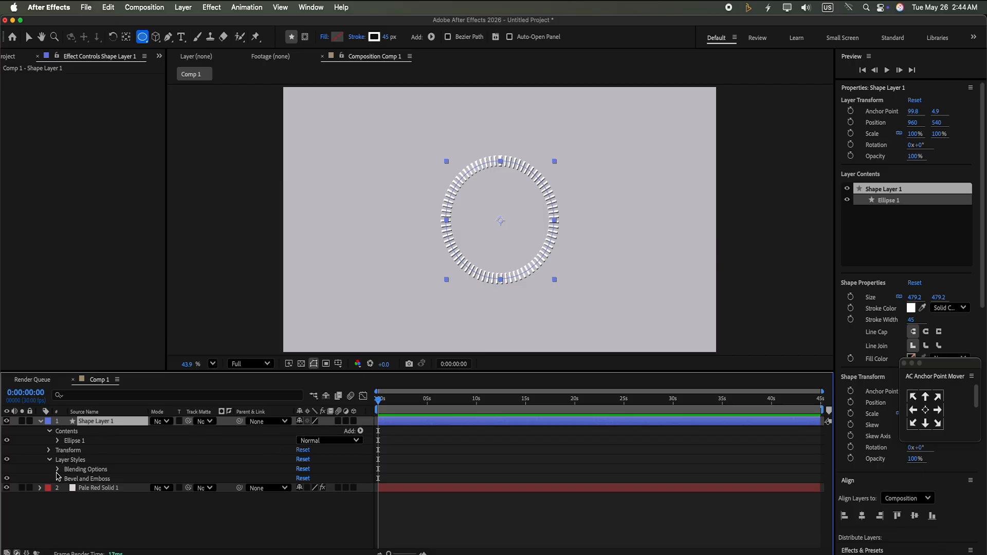
Set the Bevel and Emboss size to 15
{"action": "left_click", "coordinate": [58, 479]}
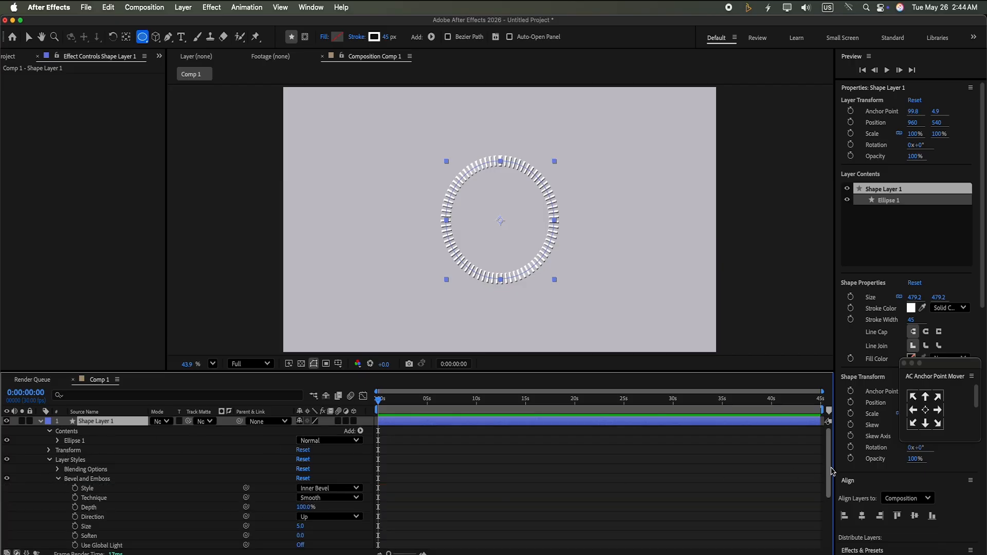
{"action": "left_click_drag", "start_coordinate": [830, 472], "coordinate": [836, 535]}
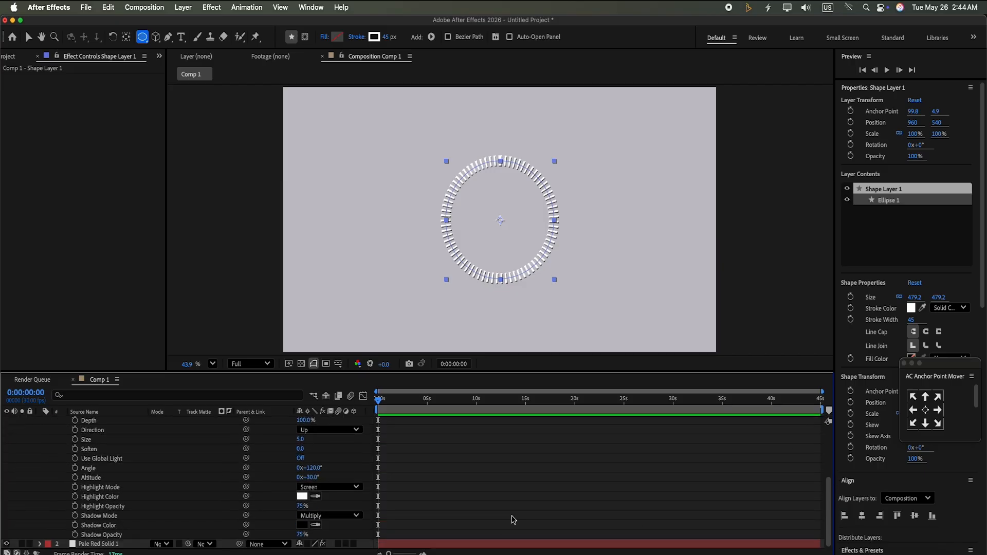
{"action": "left_click", "coordinate": [299, 440]}
{"action": "type", "text": "15"}
{"action": "left_click", "coordinate": [344, 463]}
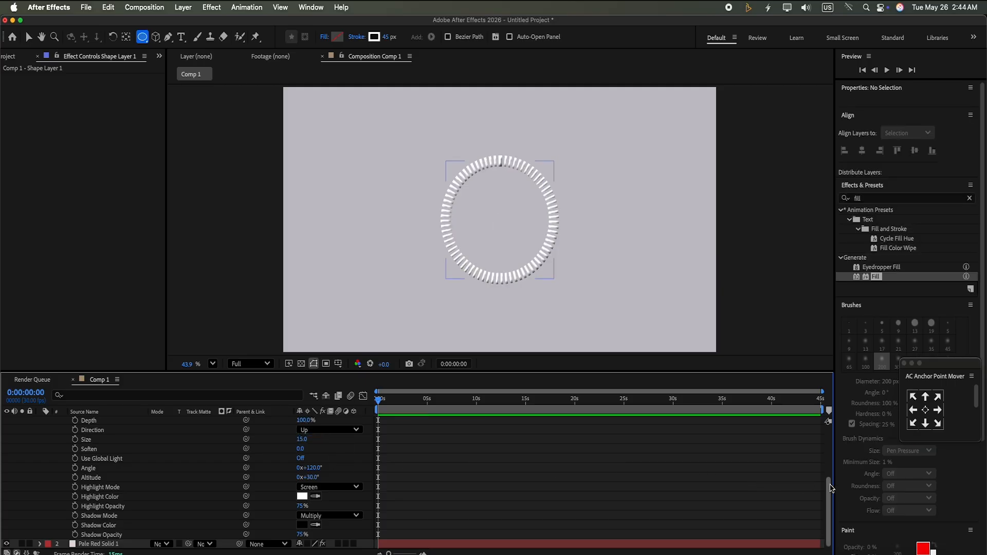
Try setting the bevel size to 20, then undo it
{"action": "mouse_move", "coordinate": [830, 493]}
{"action": "left_mouse_down"}
{"action": "mouse_move", "coordinate": [830, 439]}
{"action": "mouse_move", "coordinate": [832, 483]}
{"action": "left_mouse_up"}
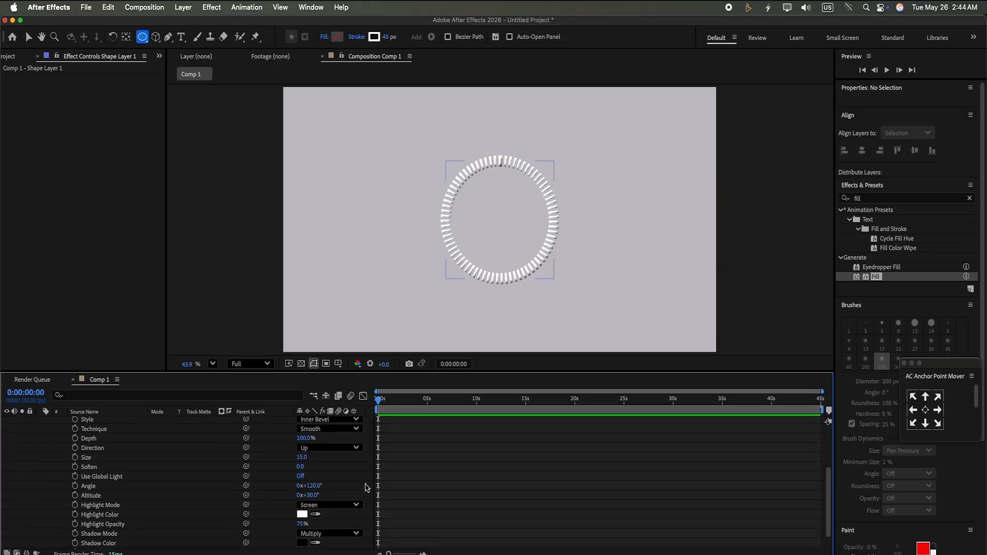
{"action": "left_click", "coordinate": [301, 457]}
{"action": "type", "text": "20"}
{"action": "key", "text": "Return"}
{"action": "key", "text": "super+z"}
Search the effects for drop and apply Drop Shadow to the shape layer
{"action": "left_click_drag", "start_coordinate": [829, 501], "coordinate": [828, 432]}
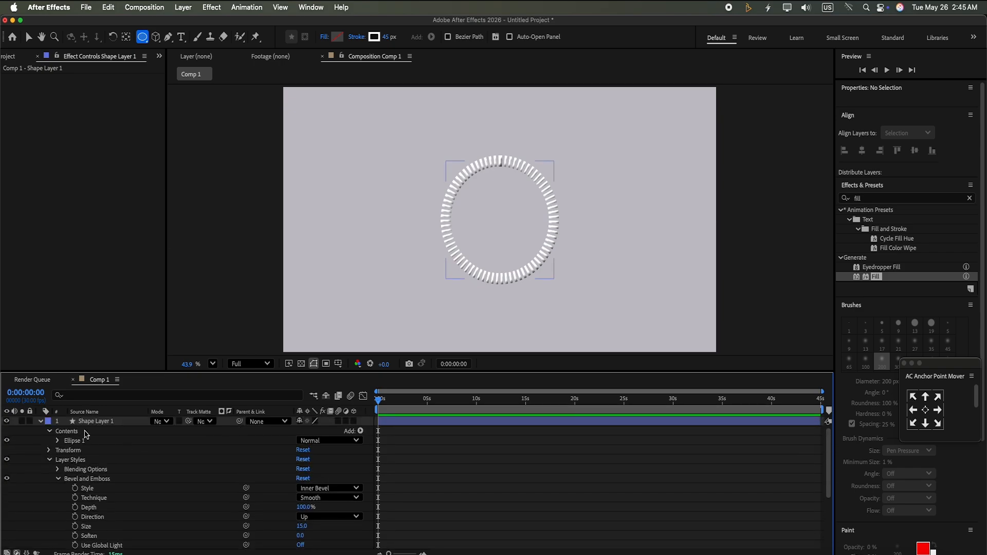
{"action": "left_click", "coordinate": [40, 421]}
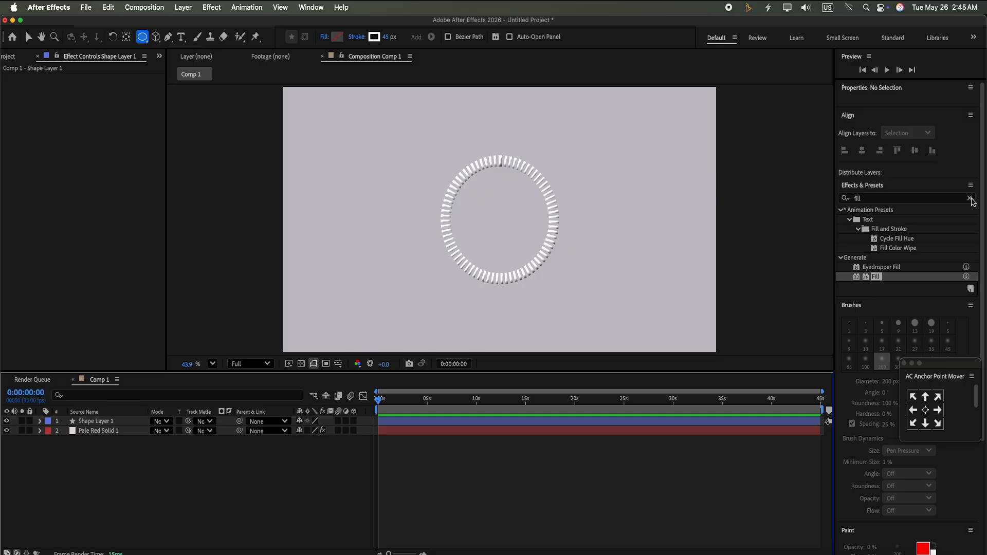
{"action": "left_click", "coordinate": [968, 199]}
{"action": "left_click", "coordinate": [937, 200]}
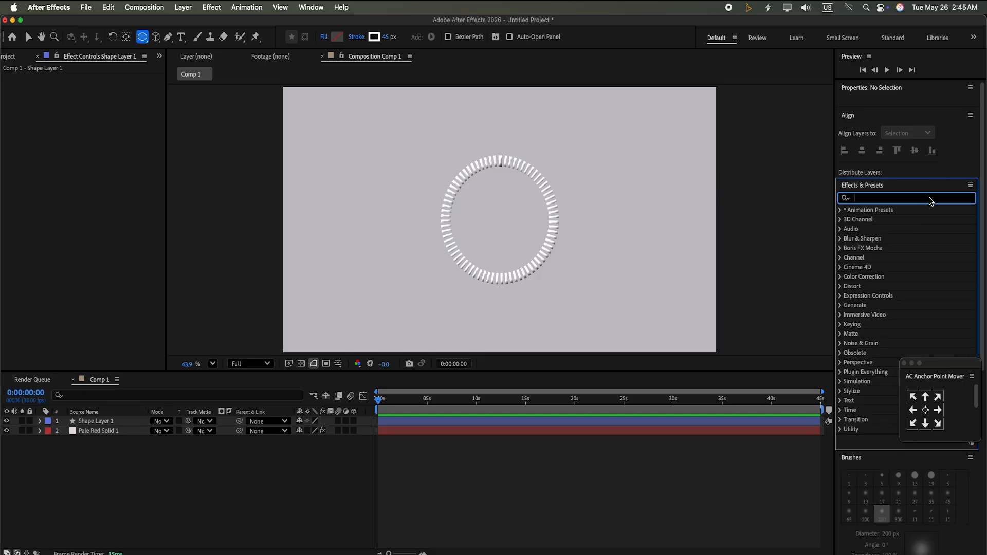
{"action": "type", "text": "drop"}
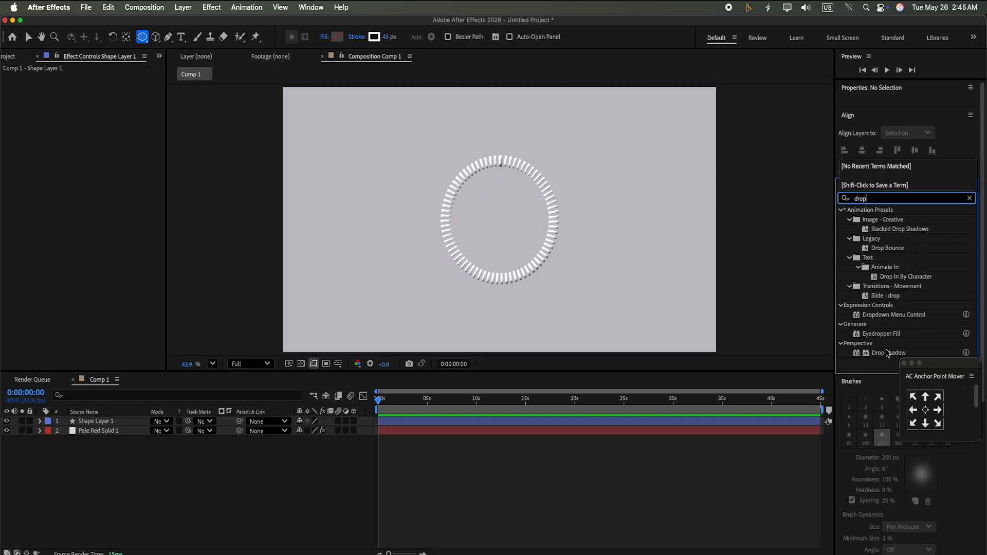
{"action": "left_click_drag", "start_coordinate": [888, 353], "coordinate": [638, 421]}
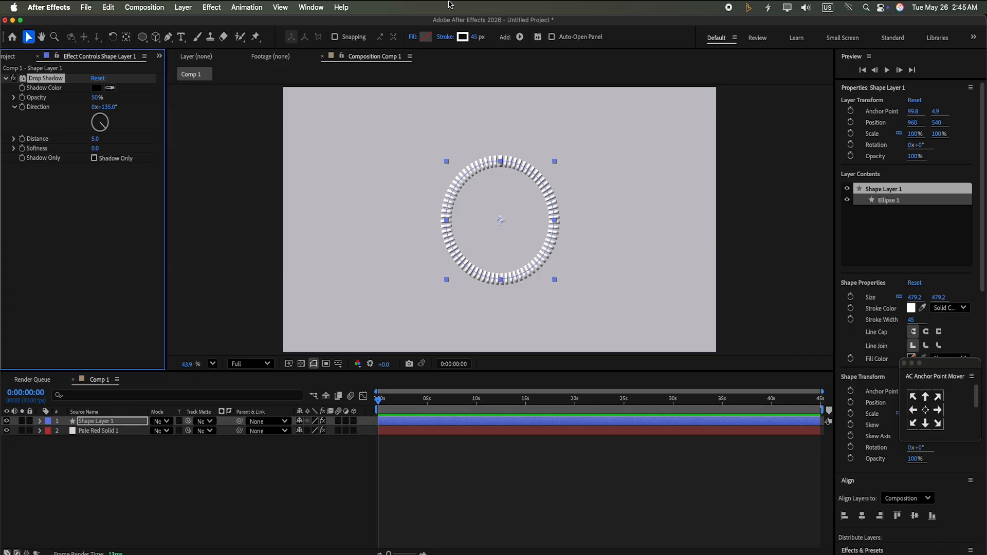
Set the drop shadow opacity to 100% and its distance to 15
{"action": "left_click", "coordinate": [99, 97]}
{"action": "type", "text": "100"}
{"action": "key", "text": "Return"}
{"action": "left_click", "coordinate": [94, 140]}
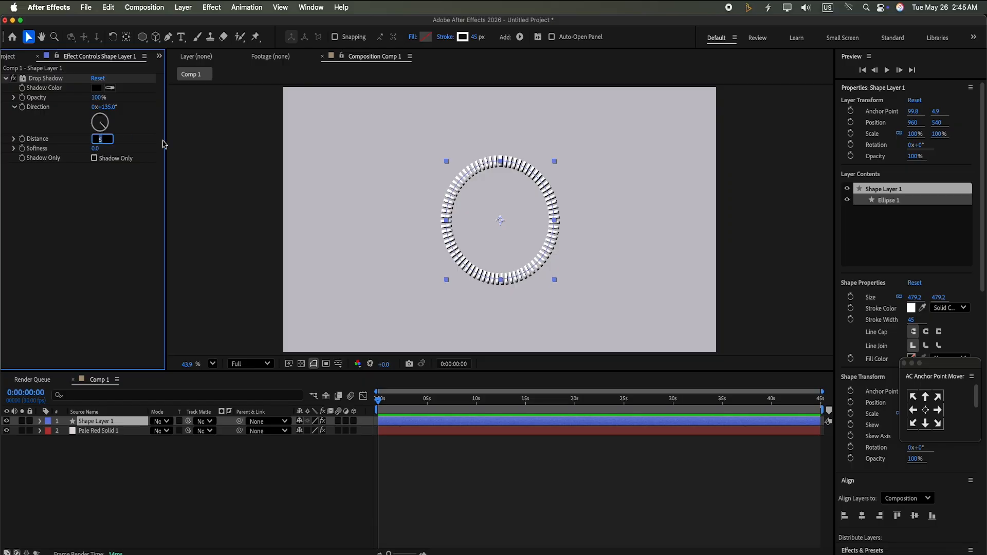
{"action": "key", "text": "BackSpace"}
{"action": "key", "text": "Return"}
Set the drop shadow softness to 100
{"action": "left_click", "coordinate": [104, 148]}
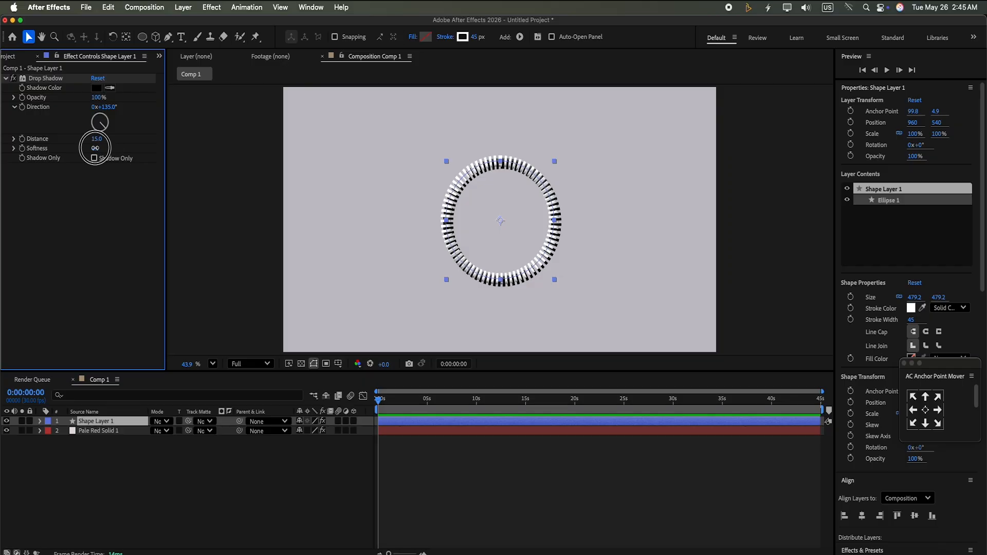
{"action": "key", "text": "BackSpace"}
{"action": "type", "text": "1"}
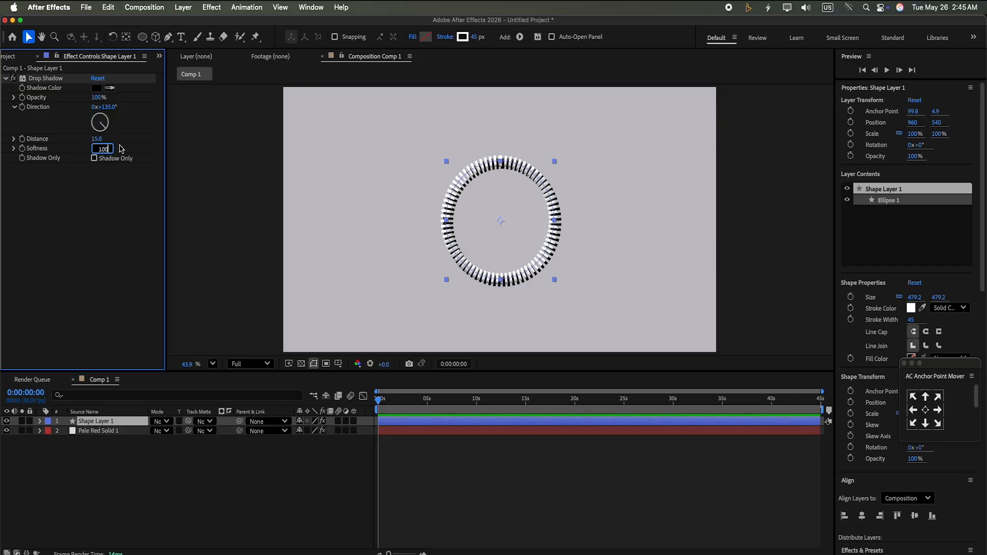
{"action": "type", "text": "00"}
{"action": "key", "text": "Return"}
{"action": "left_click", "coordinate": [220, 507]}
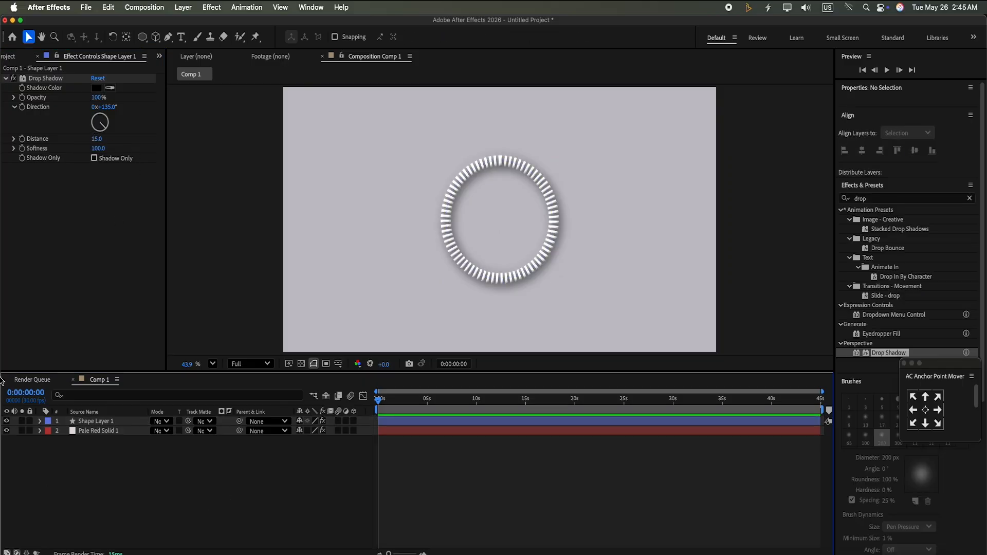
Add Trim Paths to the shape layer's contents and expand its properties
{"action": "left_click", "coordinate": [40, 422]}
{"action": "left_click", "coordinate": [361, 432]}
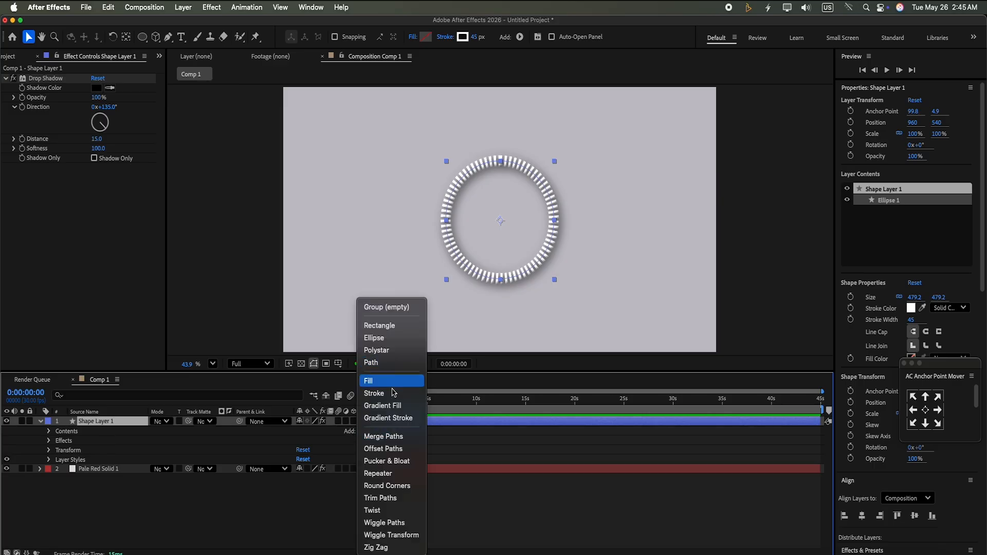
{"action": "left_click", "coordinate": [385, 498]}
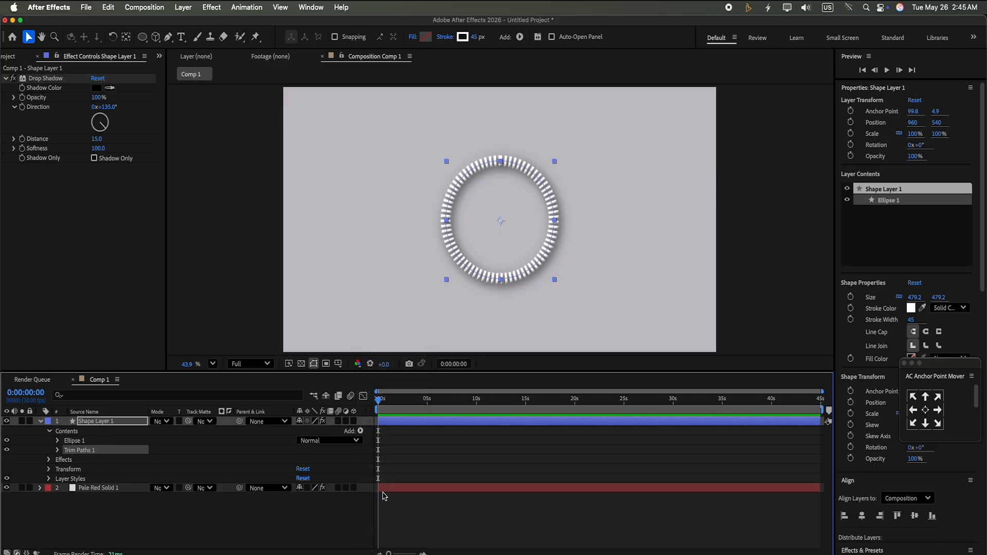
{"action": "left_click", "coordinate": [58, 451]}
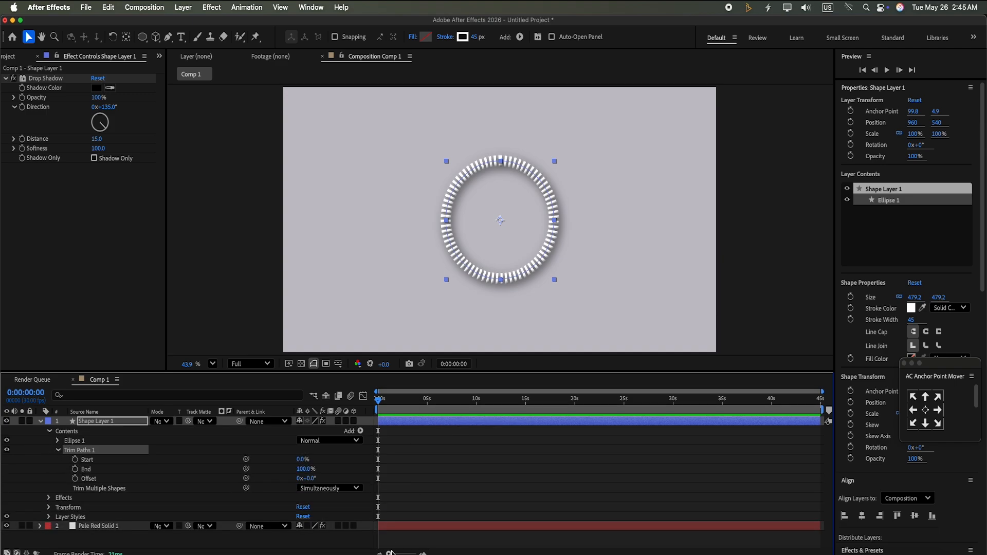
Keyframe the Trim Paths End at 100% at 4 seconds and at 0% at the start
{"action": "left_click_drag", "start_coordinate": [392, 553], "coordinate": [410, 553]}
{"action": "left_click_drag", "start_coordinate": [384, 402], "coordinate": [490, 430]}
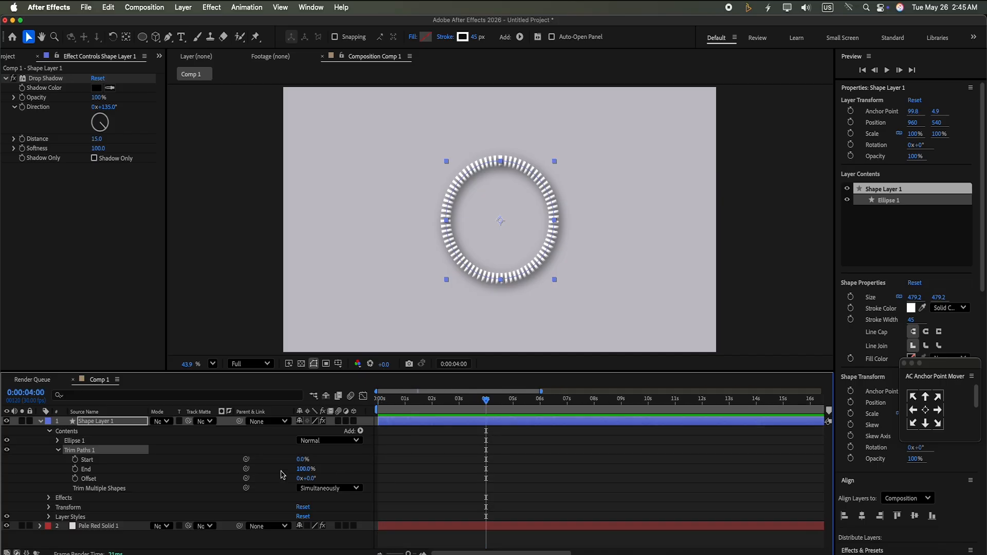
{"action": "left_click", "coordinate": [76, 469]}
{"action": "left_click_drag", "start_coordinate": [488, 404], "coordinate": [379, 402]}
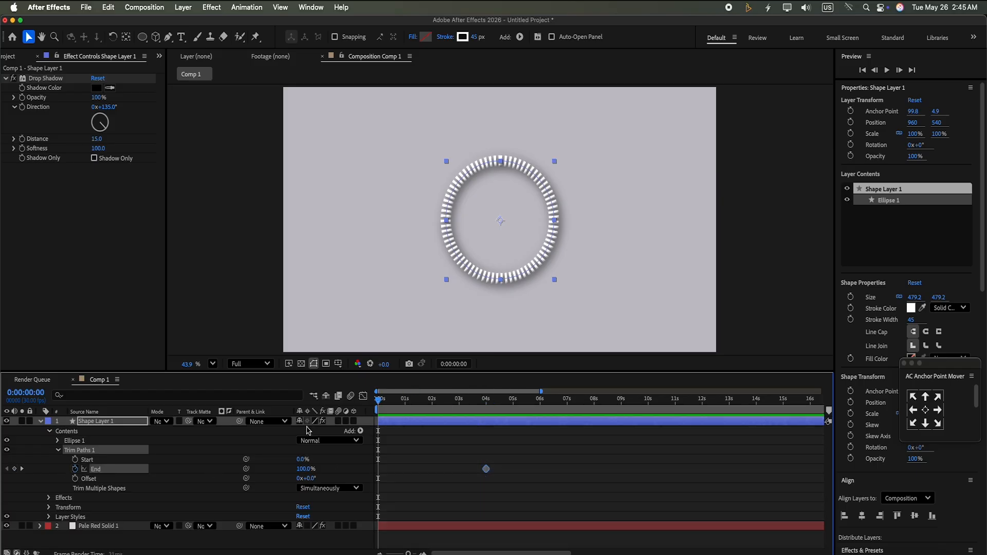
{"action": "left_click", "coordinate": [304, 469]}
{"action": "type", "text": "0"}
{"action": "key", "text": "Return"}
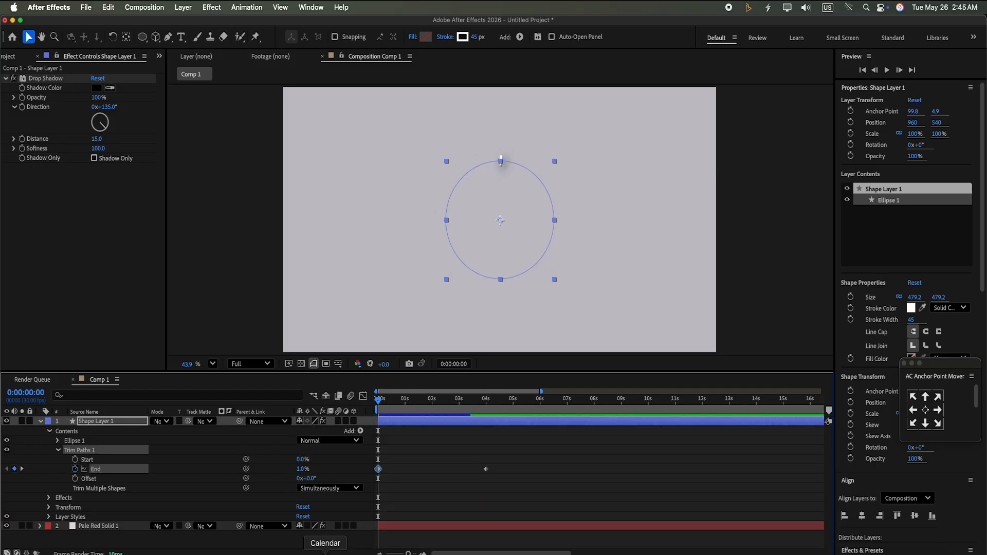
{"action": "left_click", "coordinate": [303, 469]}
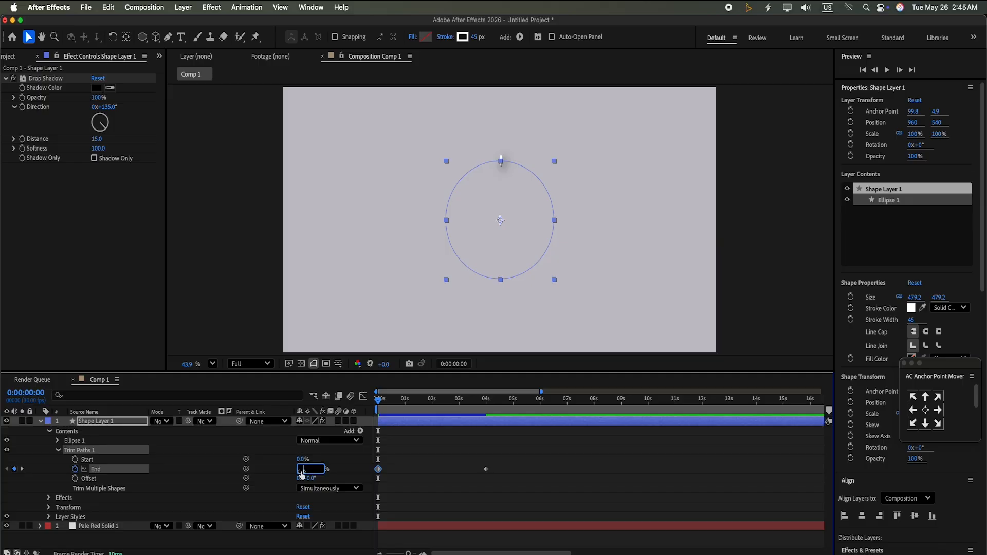
{"action": "type", "text": "0"}
{"action": "left_click", "coordinate": [351, 461]}
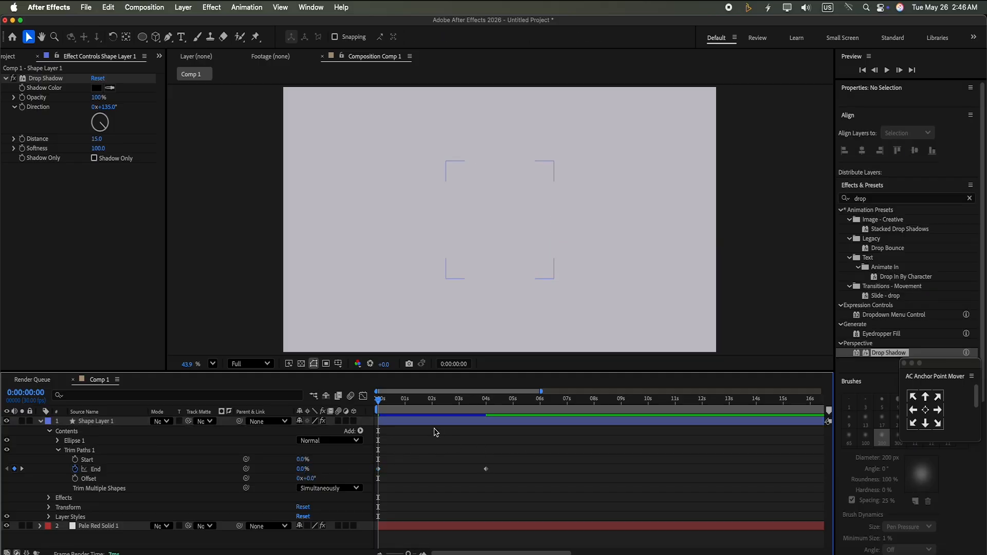
Set the incoming and outgoing velocity influence of the Trim Paths End keyframes to 70%
{"action": "left_click_drag", "start_coordinate": [514, 448], "coordinate": [358, 503]}
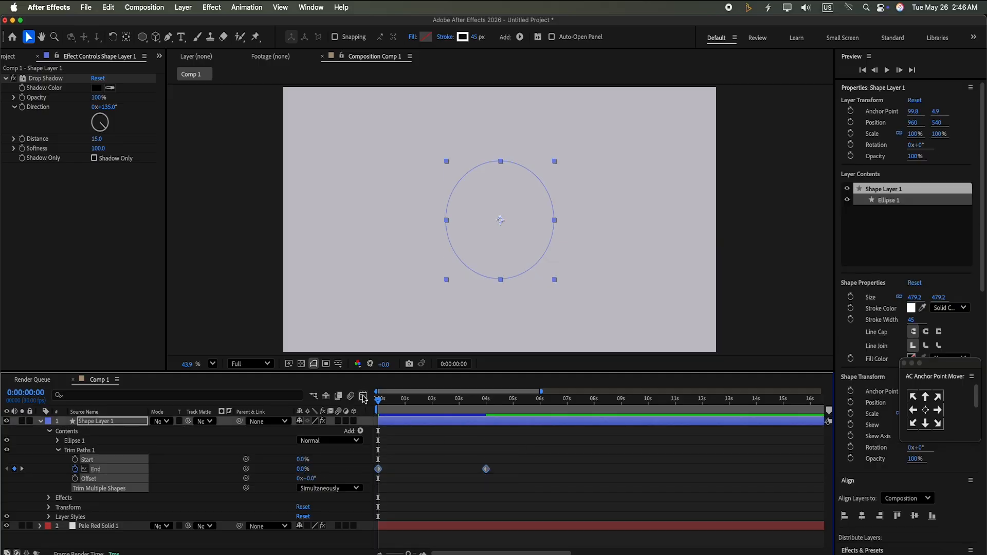
{"action": "key", "text": "super+shift+k"}
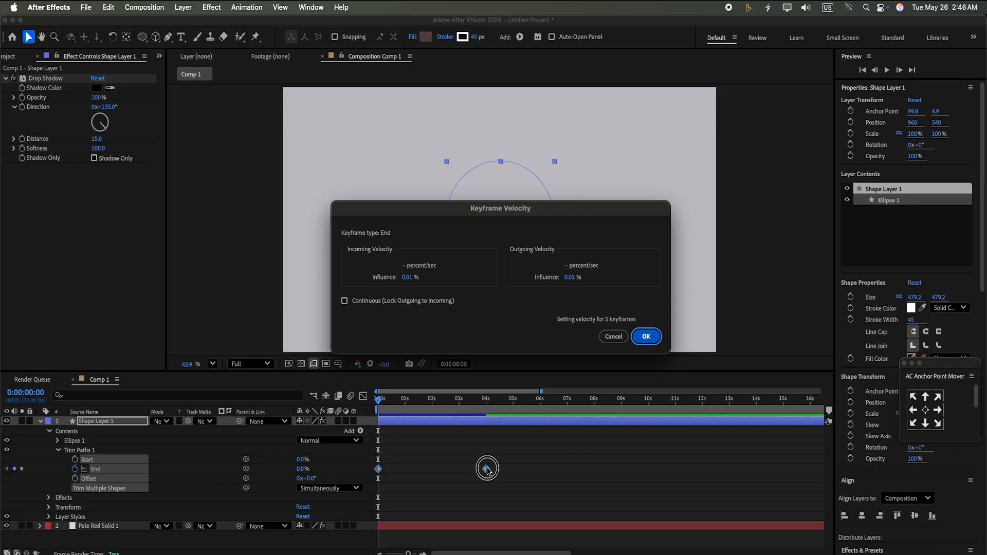
{"action": "left_click", "coordinate": [412, 276]}
{"action": "key", "text": "BackSpace"}
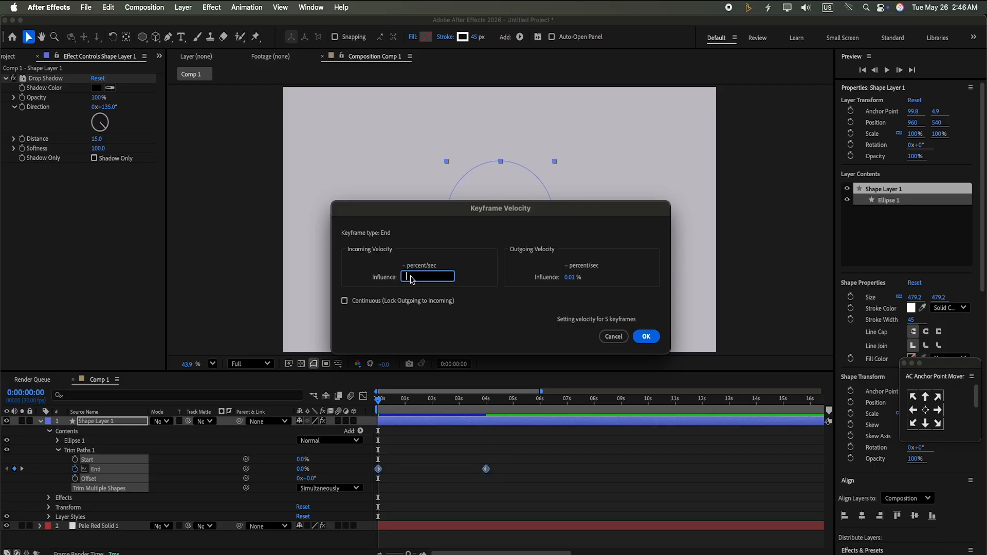
{"action": "type", "text": "70"}
{"action": "left_click", "coordinate": [569, 279]}
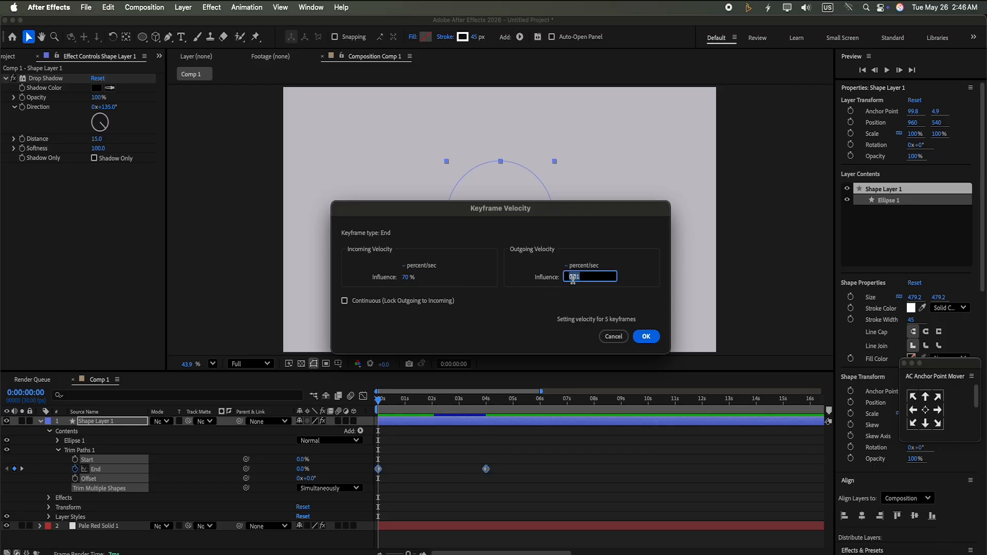
{"action": "key", "text": "BackSpace"}
{"action": "type", "text": "70"}
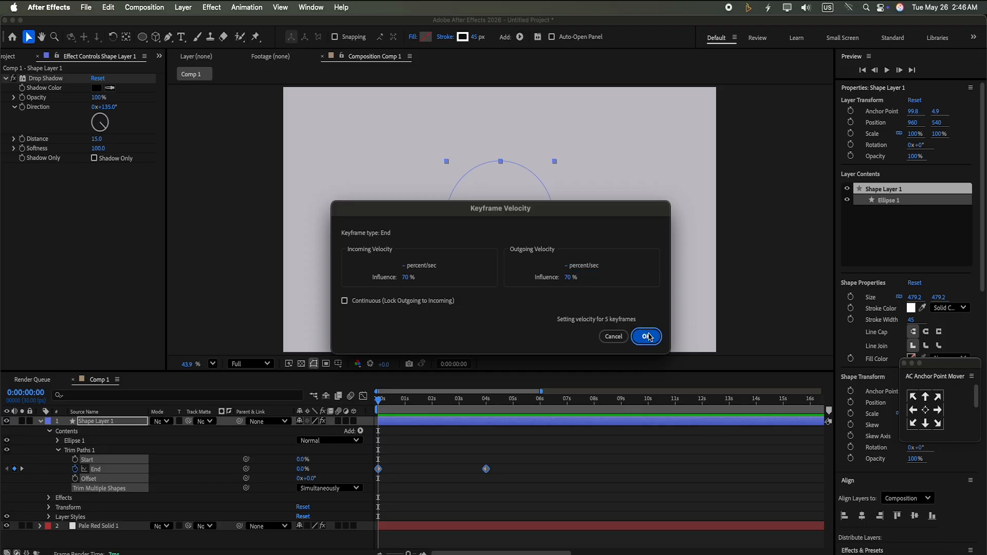
{"action": "left_click", "coordinate": [646, 337]}
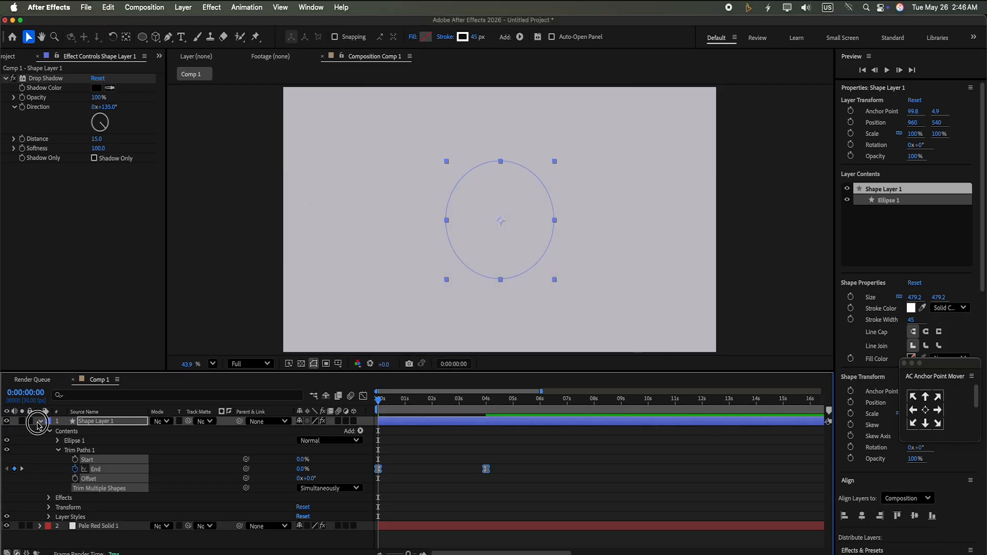
Collapse the shape layer and preview the ring's Trim Paths animation from the start
{"action": "left_click", "coordinate": [42, 421]}
{"action": "left_click", "coordinate": [886, 71]}
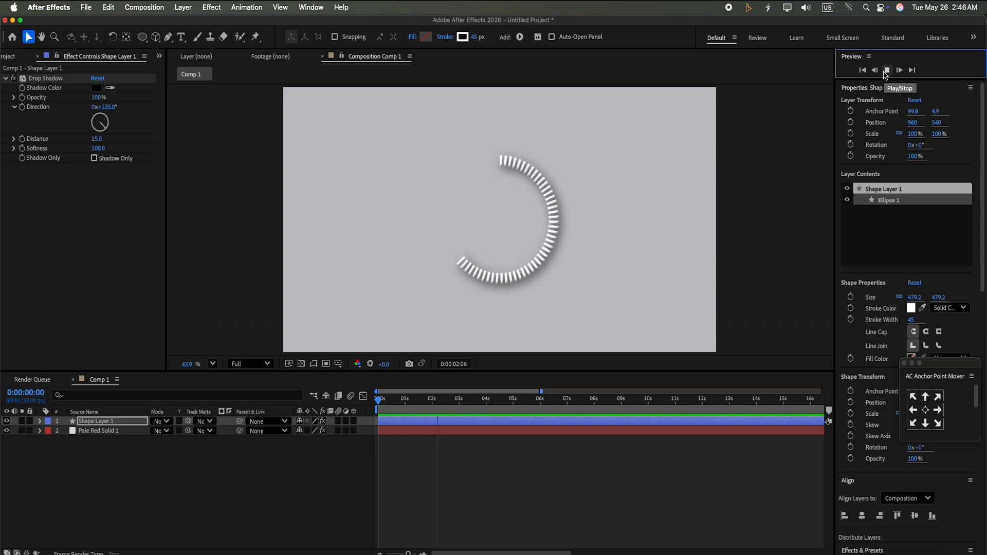
{"action": "left_click", "coordinate": [886, 72]}
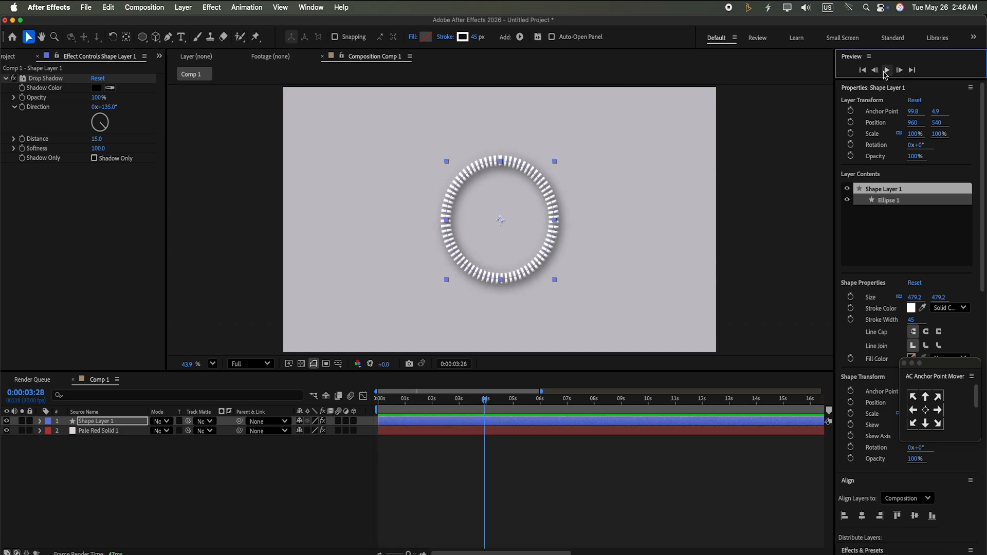
{"action": "left_click", "coordinate": [344, 472]}
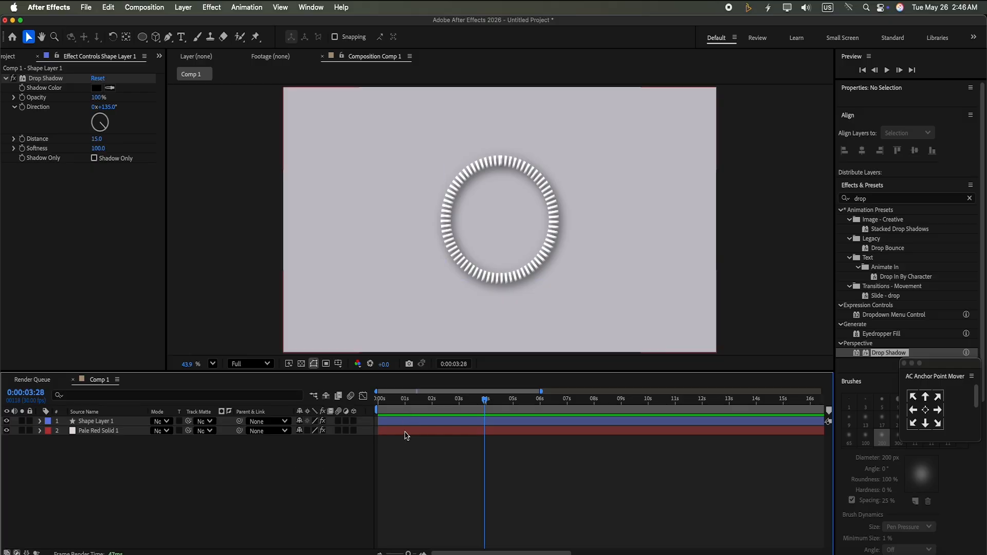
{"action": "left_click", "coordinate": [406, 423]}
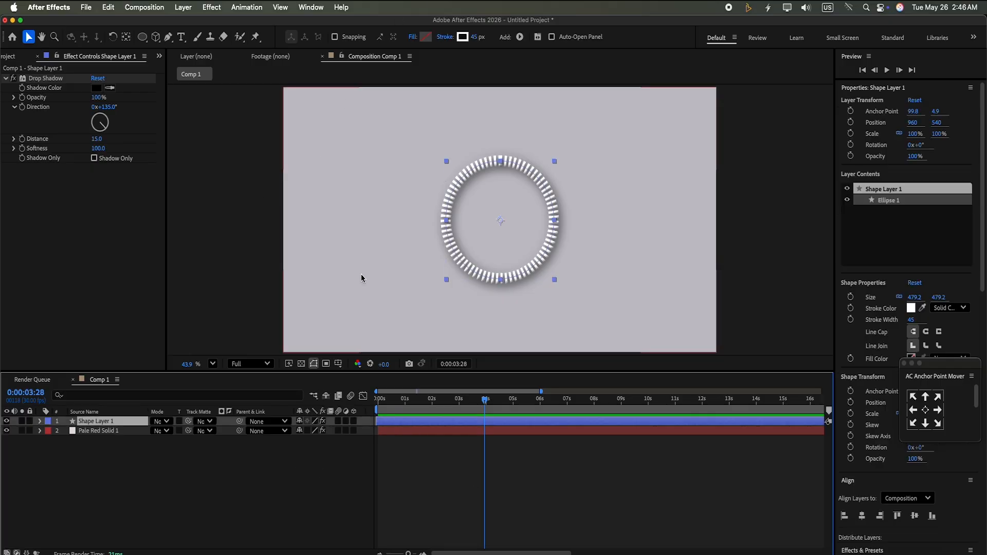
{"action": "left_click_drag", "start_coordinate": [485, 400], "coordinate": [361, 403]}
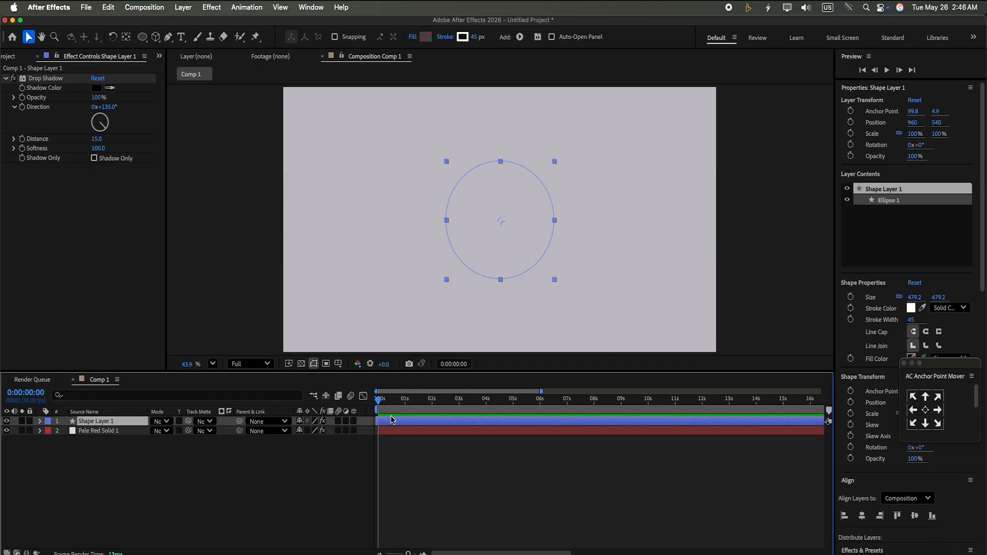
Create a text layer reading 0 in the middle of the composition
{"action": "left_click", "coordinate": [183, 33]}
{"action": "left_click", "coordinate": [476, 216]}
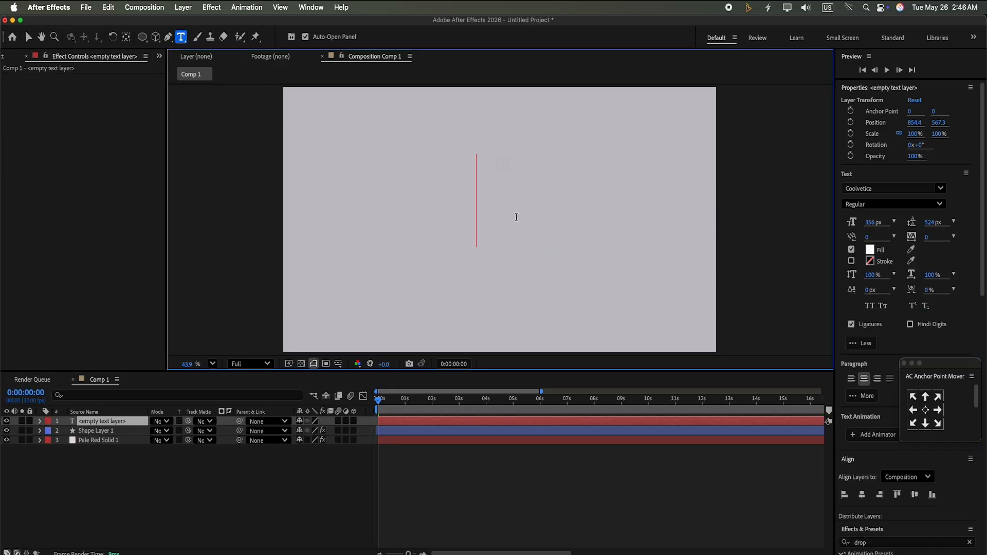
{"action": "type", "text": "0"}
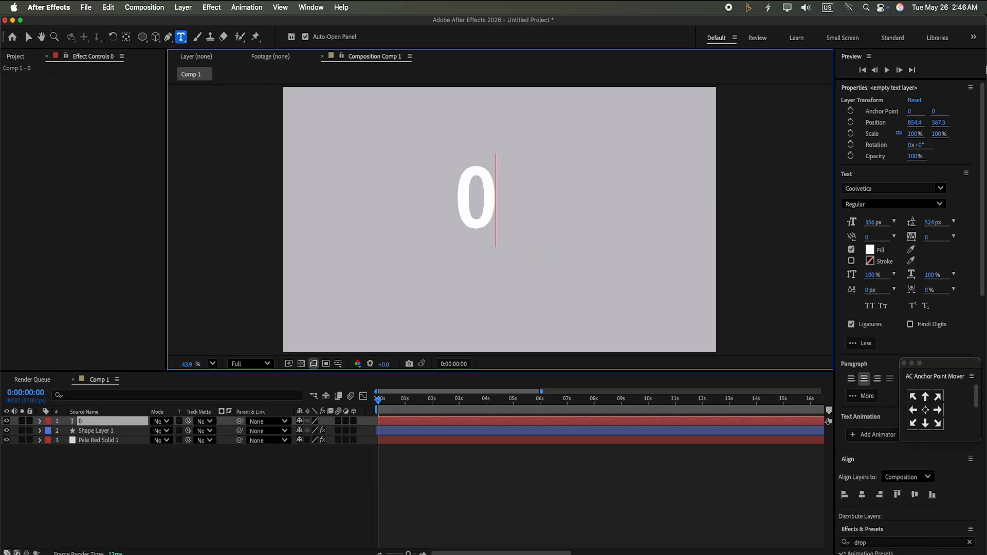
Scale the text layer to 40%
{"action": "left_click", "coordinate": [940, 133]}
{"action": "type", "text": "40"}
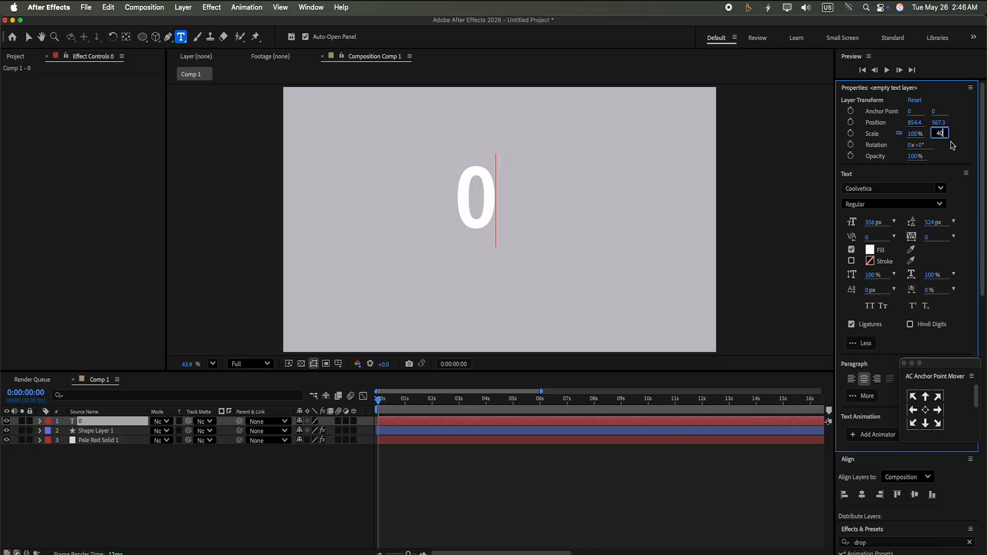
{"action": "key", "text": "Return"}
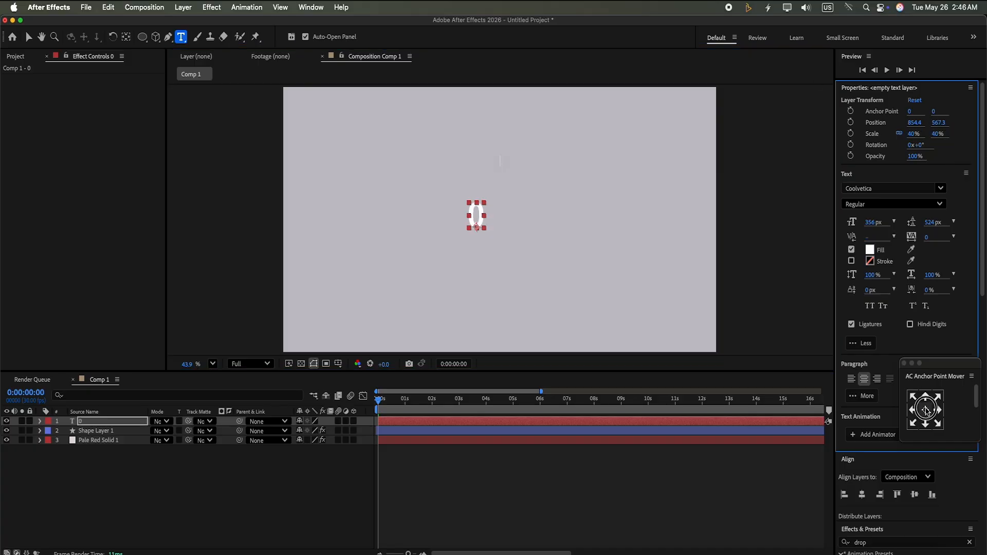
Center the text layer's anchor point and align it horizontally and vertically to the composition
{"action": "left_click", "coordinate": [926, 396]}
{"action": "left_click", "coordinate": [863, 494]}
{"action": "left_click", "coordinate": [915, 495]}
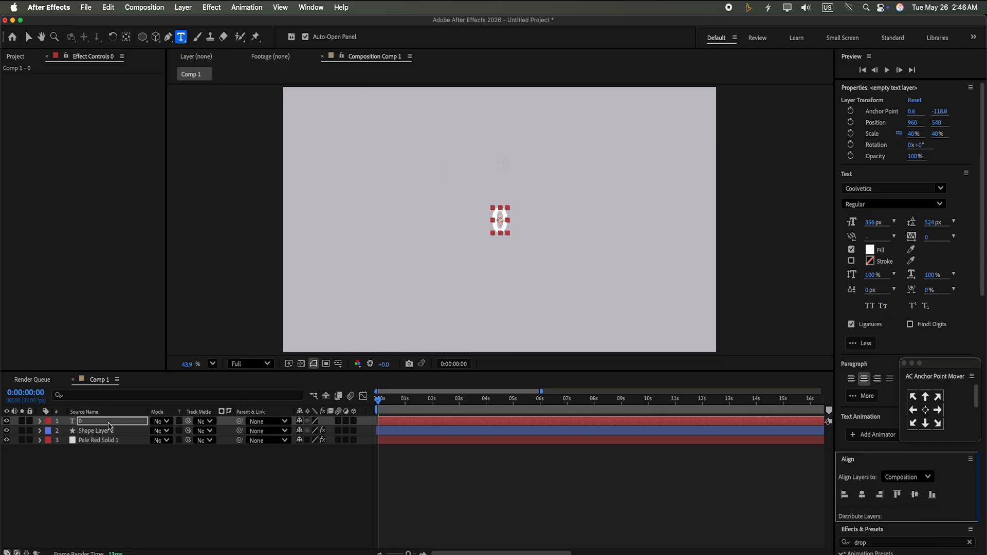
Search for slider and apply the Slider Control effect to the text layer
{"action": "left_click_drag", "start_coordinate": [983, 266], "coordinate": [986, 397]}
{"action": "left_click", "coordinate": [969, 254]}
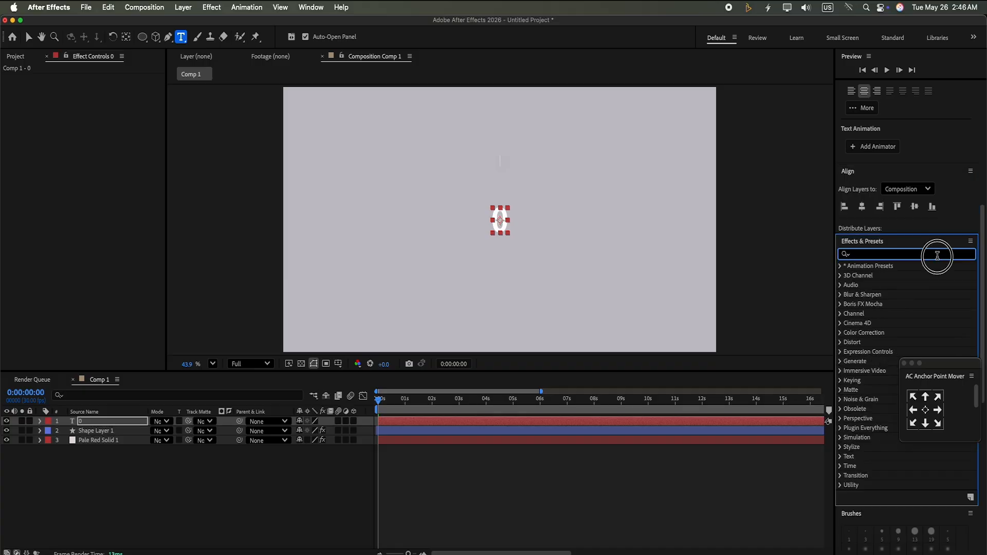
{"action": "type", "text": "sl"}
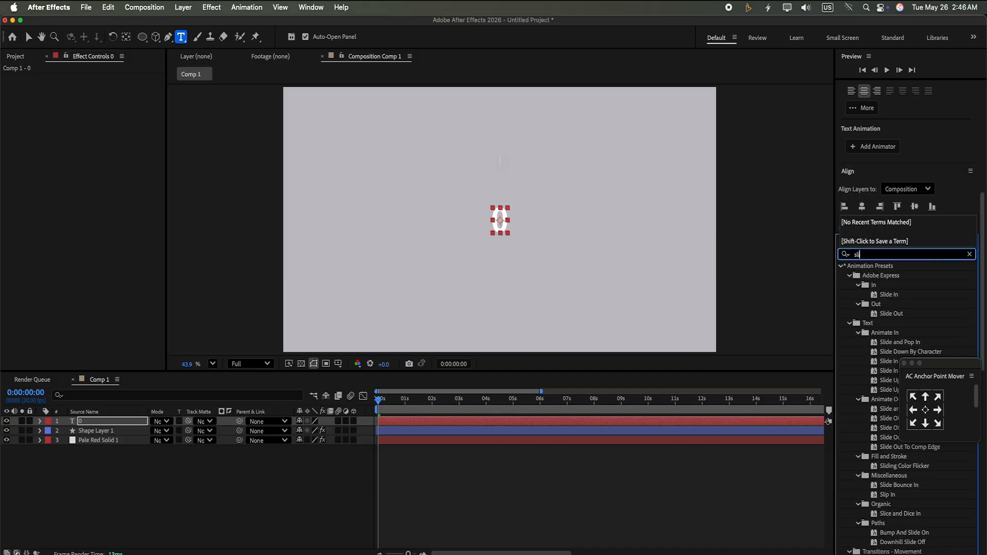
{"action": "type", "text": "ider"}
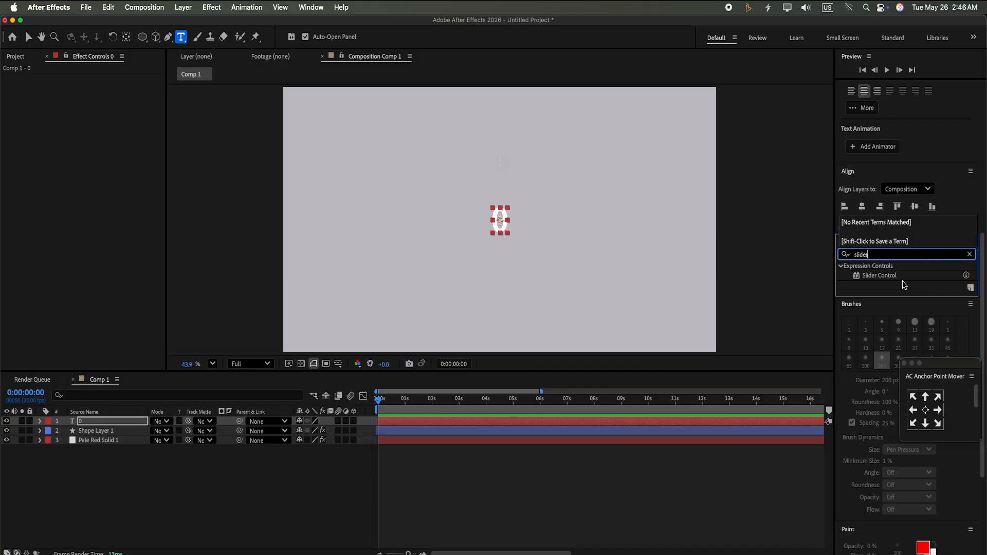
{"action": "left_click_drag", "start_coordinate": [894, 277], "coordinate": [499, 419]}
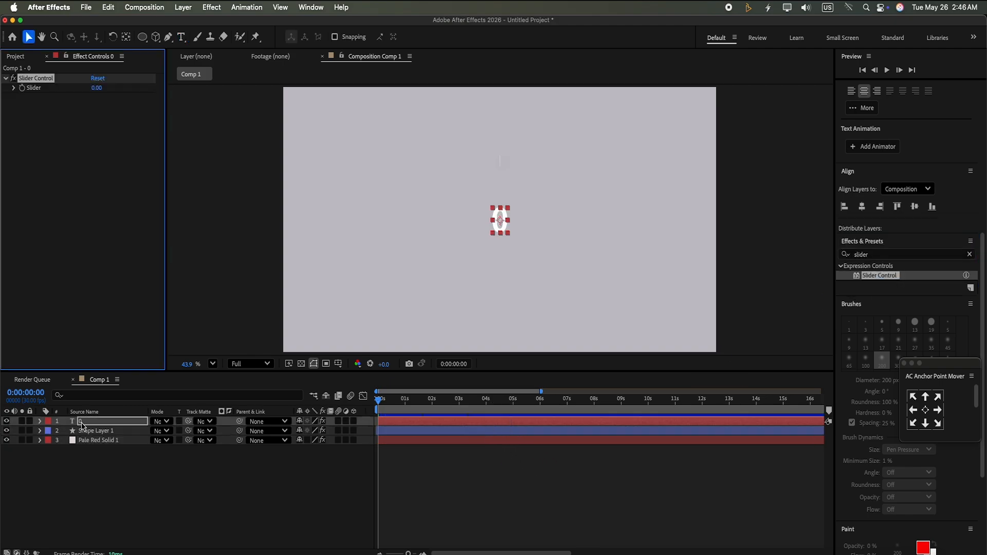
Give the text's Source Text the expression effect("Slider Control")("Slider").value.toFixed() + "%"
{"action": "left_click", "coordinate": [39, 422]}
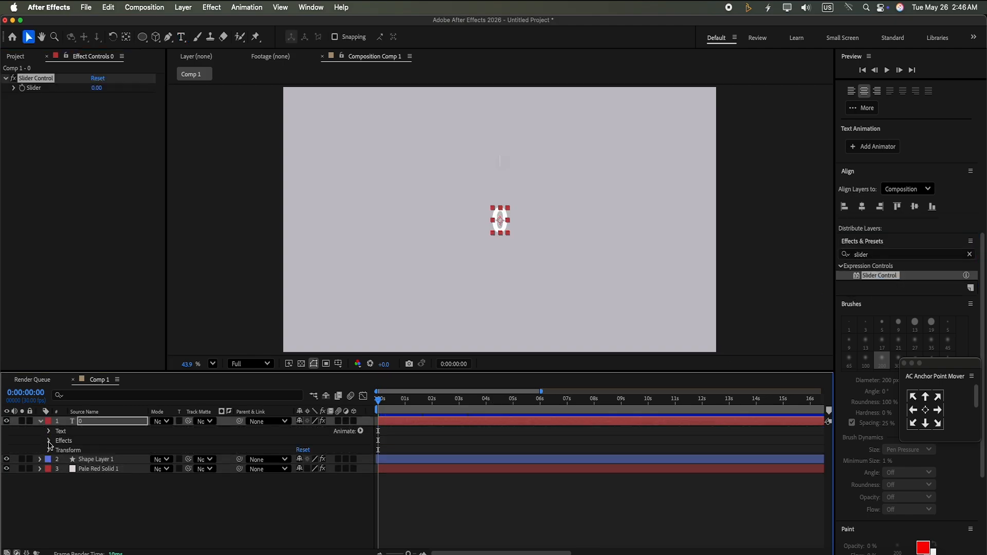
{"action": "left_click", "coordinate": [49, 431]}
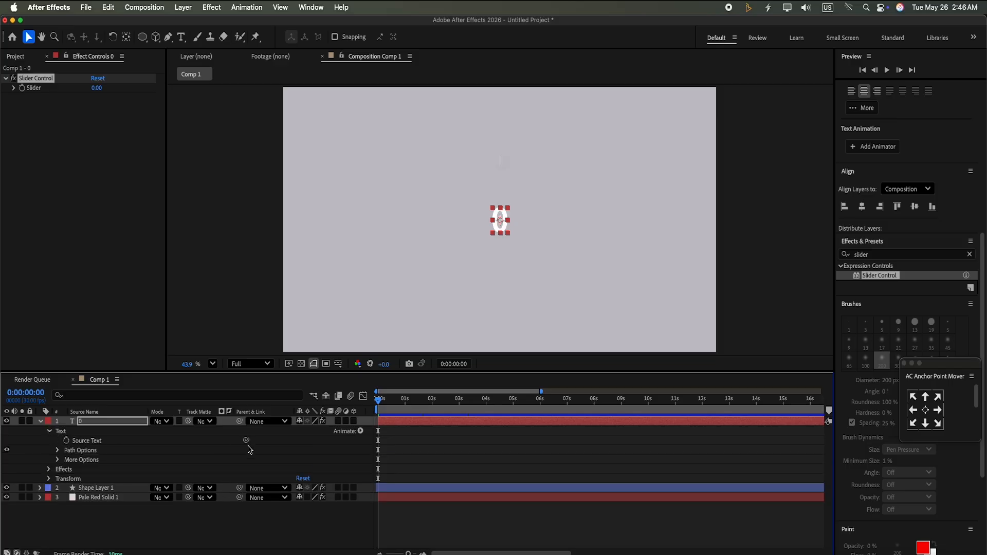
{"action": "left_click_drag", "start_coordinate": [246, 440], "coordinate": [61, 92]}
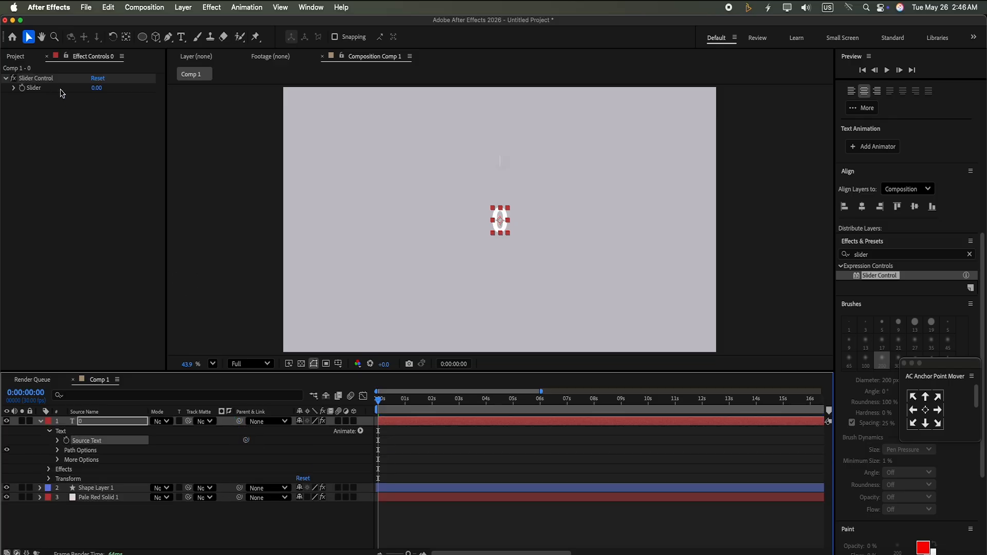
{"action": "left_click", "coordinate": [57, 441]}
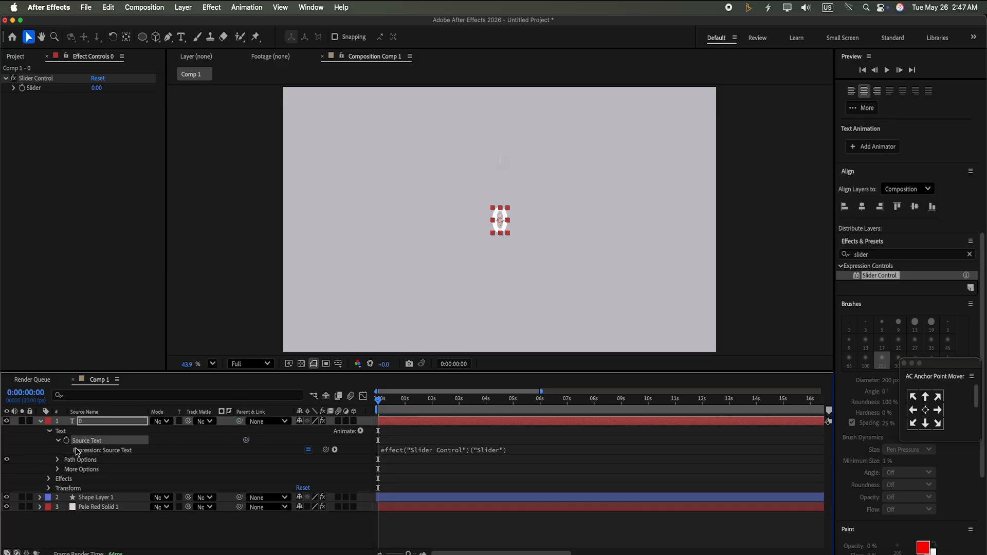
{"action": "left_click", "coordinate": [464, 452]}
{"action": "key", "text": "BackSpace"}
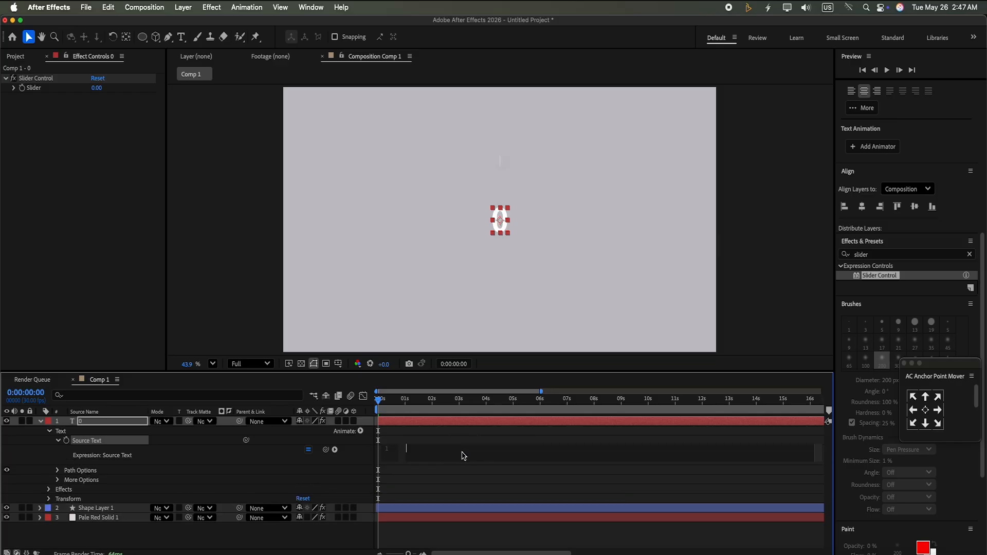
{"action": "type", "text": "effect(\"Slider Control\") (\"Slider\").value.toFixed() + \"%\""}
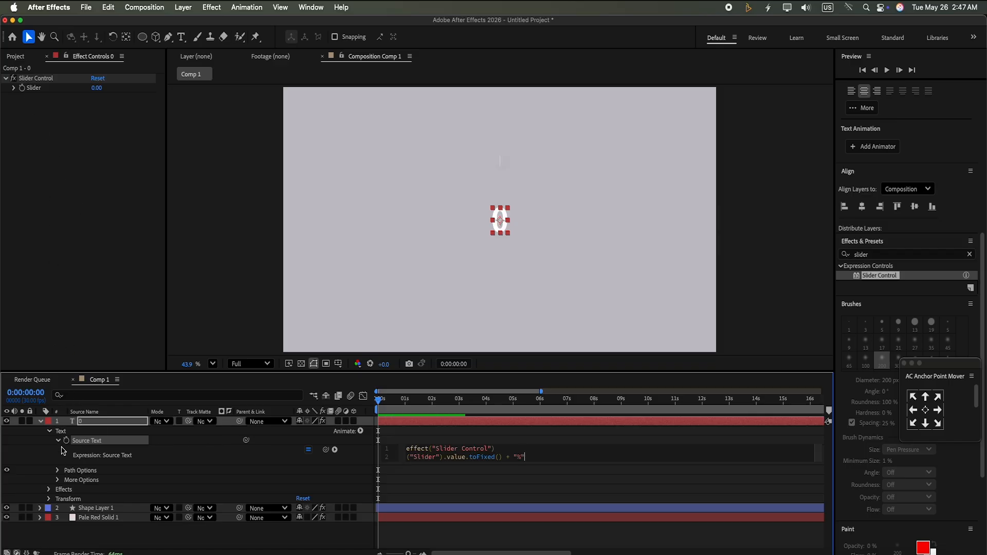
Keyframe the Slider value at 0 at the start and at 100 at 4 seconds
{"action": "left_click", "coordinate": [48, 490]}
{"action": "left_click", "coordinate": [58, 499]}
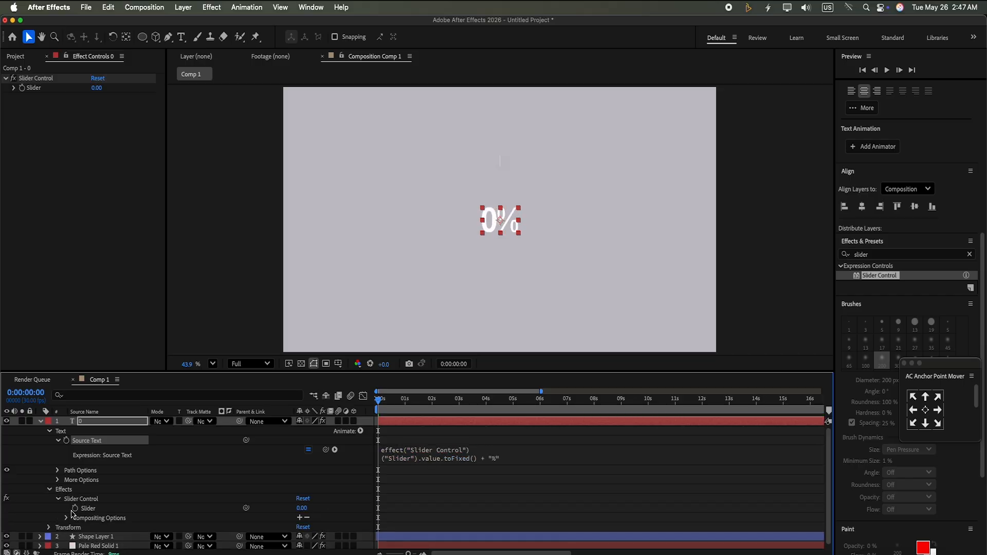
{"action": "left_click", "coordinate": [75, 509]}
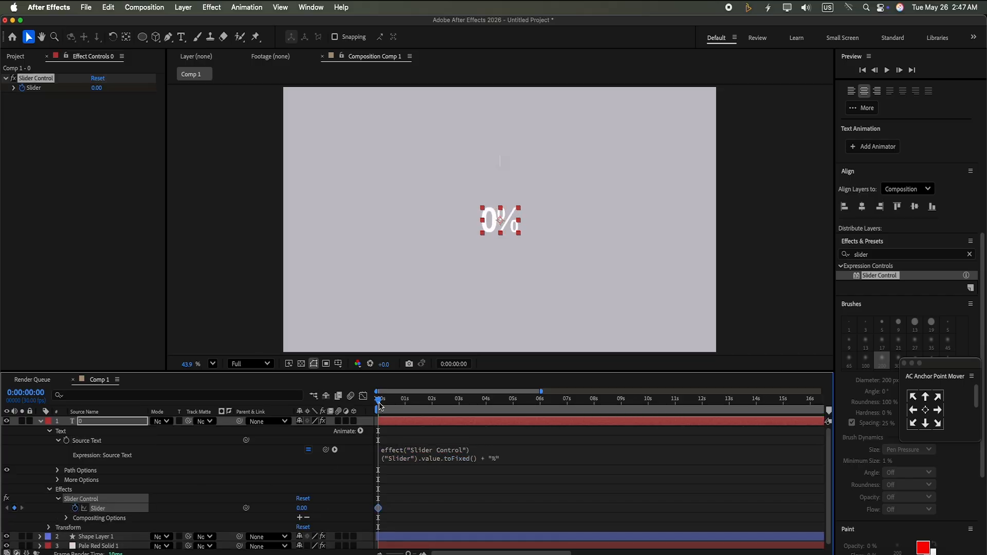
{"action": "left_click_drag", "start_coordinate": [380, 406], "coordinate": [487, 437]}
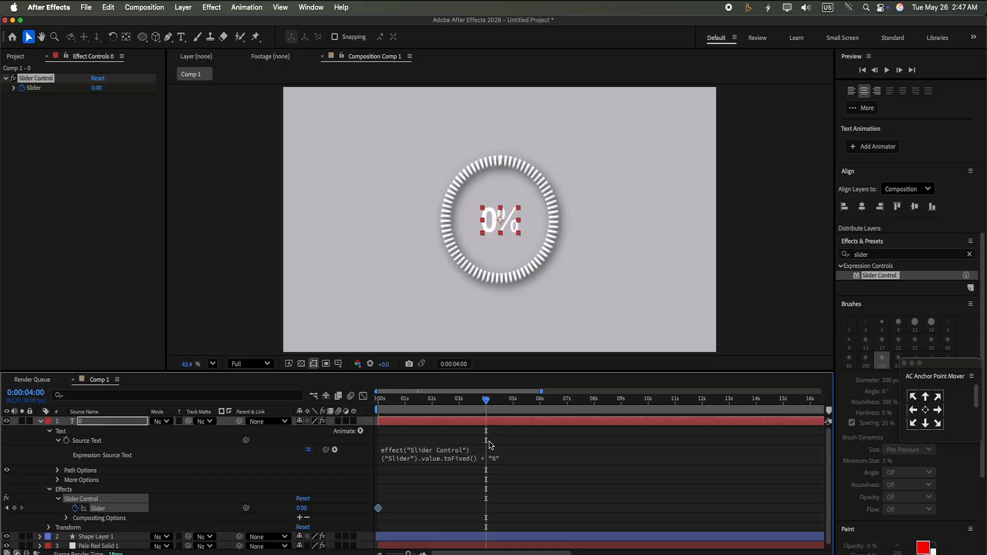
{"action": "left_click", "coordinate": [305, 508]}
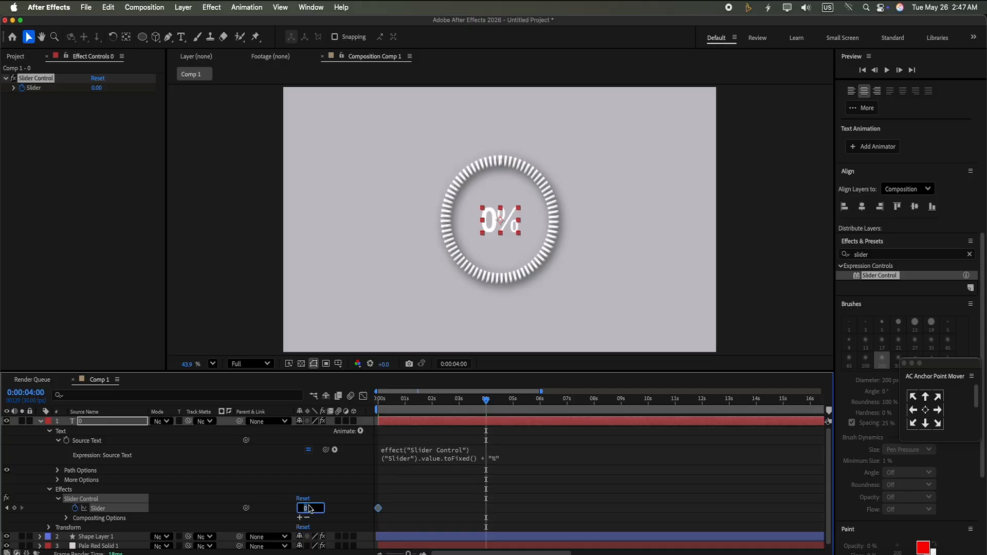
{"action": "type", "text": "10"}
{"action": "left_click", "coordinate": [335, 506]}
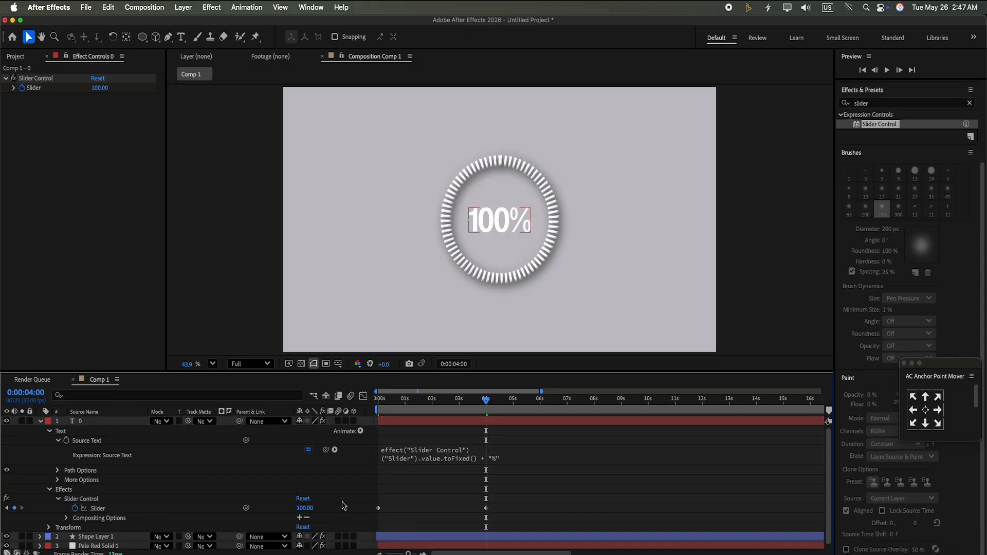
Preview the ring and percentage counter animation from the start
{"action": "left_click_drag", "start_coordinate": [489, 405], "coordinate": [379, 401]}
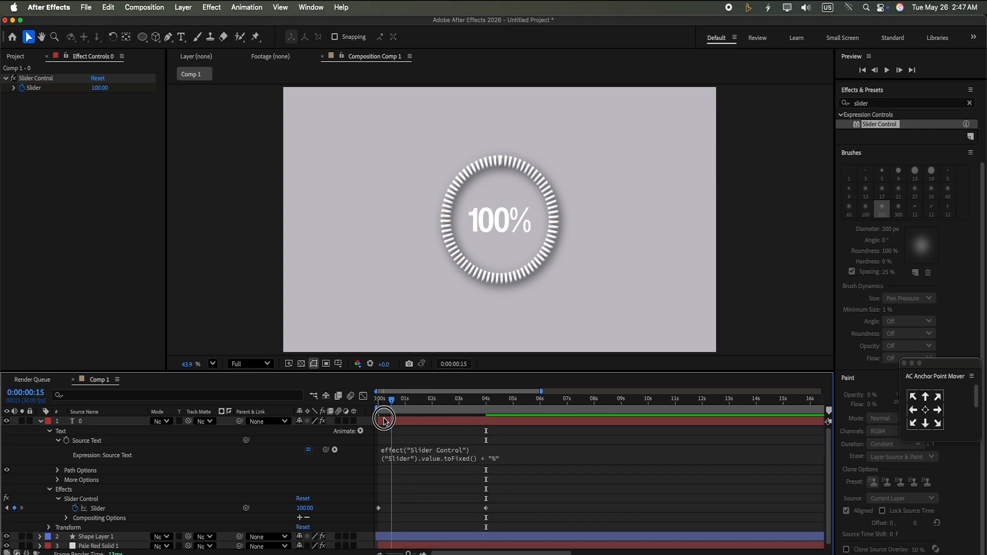
{"action": "left_click", "coordinate": [888, 70]}
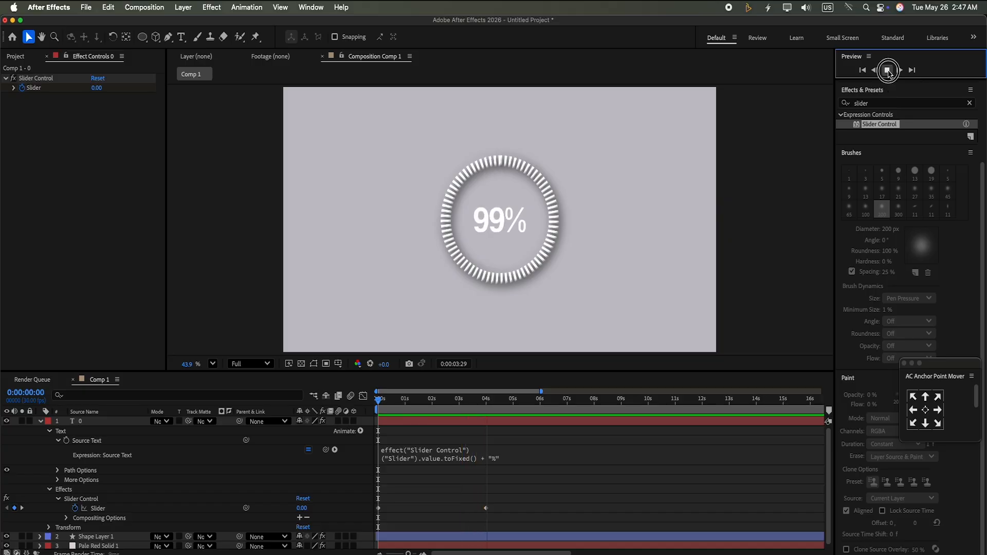
Select both Slider keyframes and set their incoming and outgoing velocity influence to 70%
{"action": "left_click", "coordinate": [497, 507]}
{"action": "left_click_drag", "start_coordinate": [497, 506], "coordinate": [375, 525]}
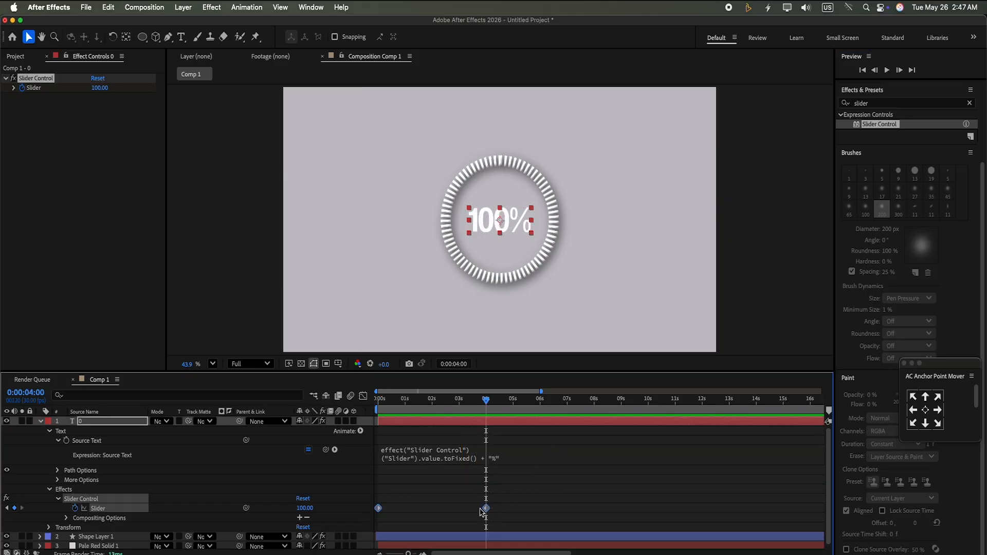
{"action": "key", "text": "super+shift+k"}
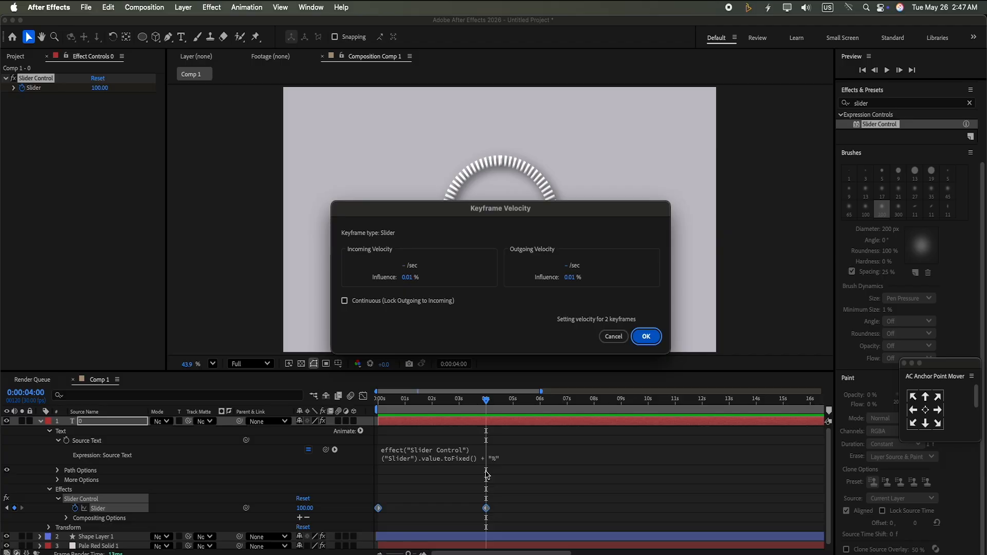
{"action": "left_click", "coordinate": [411, 278]}
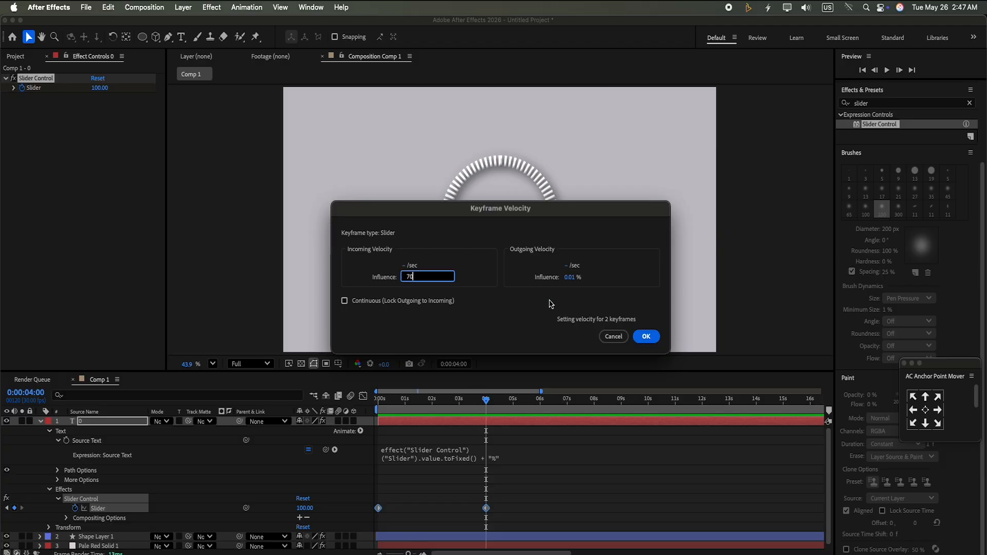
{"action": "type", "text": "70"}
{"action": "left_click", "coordinate": [577, 279]}
{"action": "type", "text": "7"}
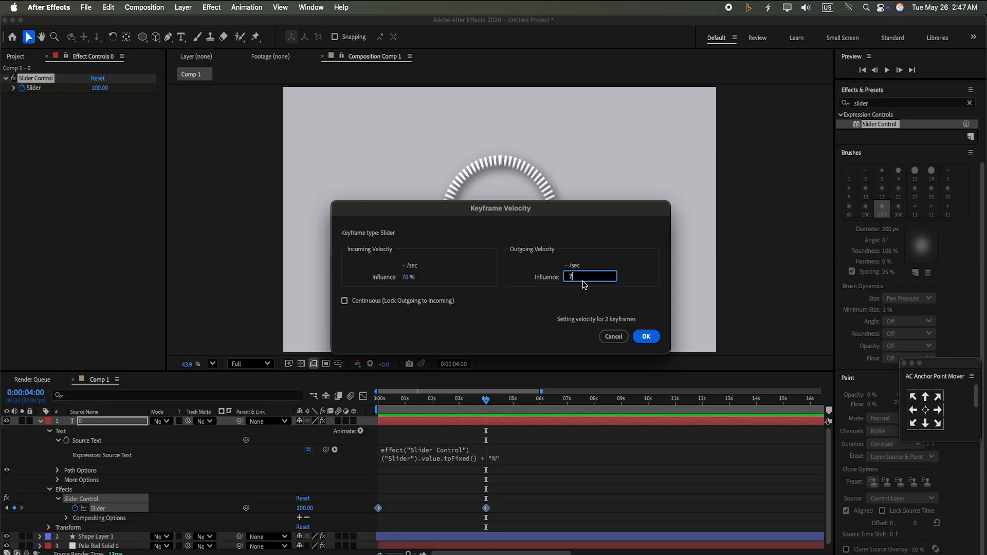
{"action": "type", "text": "0"}
{"action": "left_click", "coordinate": [647, 336]}
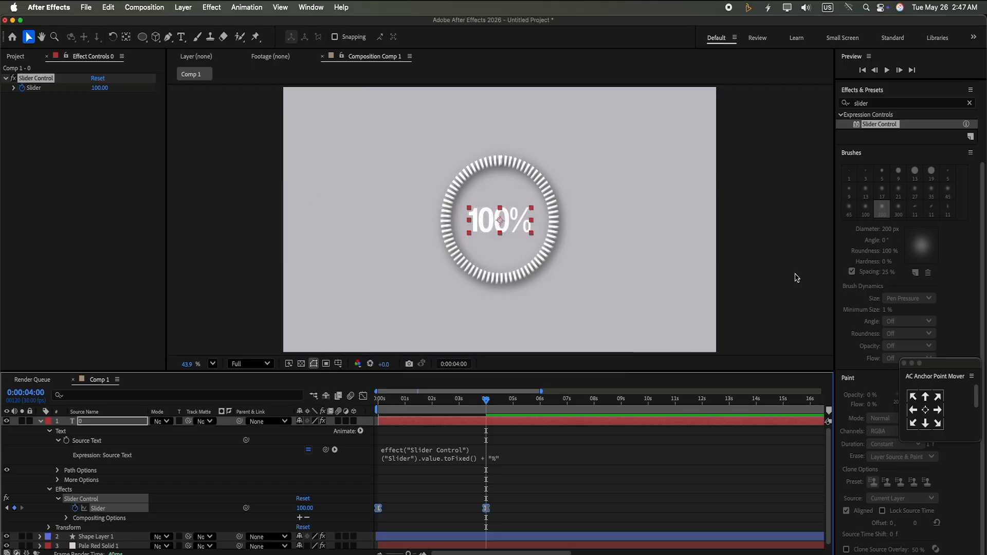
Add a Bevel and Emboss layer style to the percentage text layer
{"action": "left_click", "coordinate": [40, 422]}
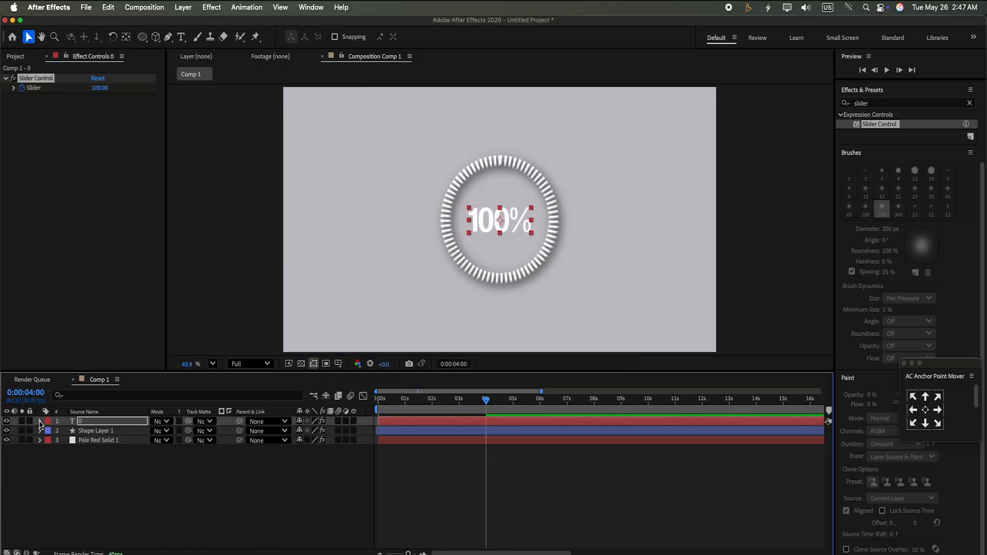
{"action": "right_click", "coordinate": [123, 422]}
{"action": "mouse_move", "coordinate": [188, 266]}
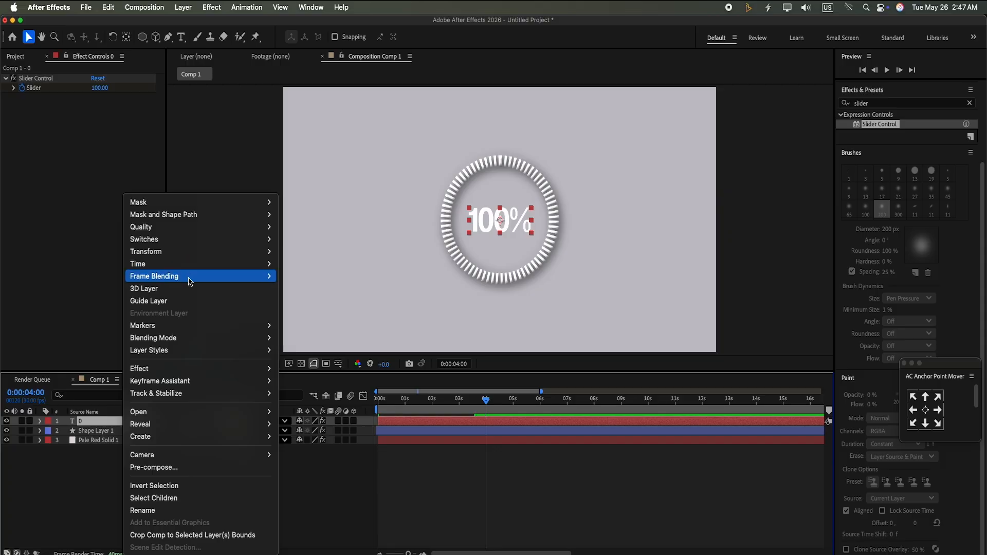
{"action": "mouse_move", "coordinate": [187, 350]}
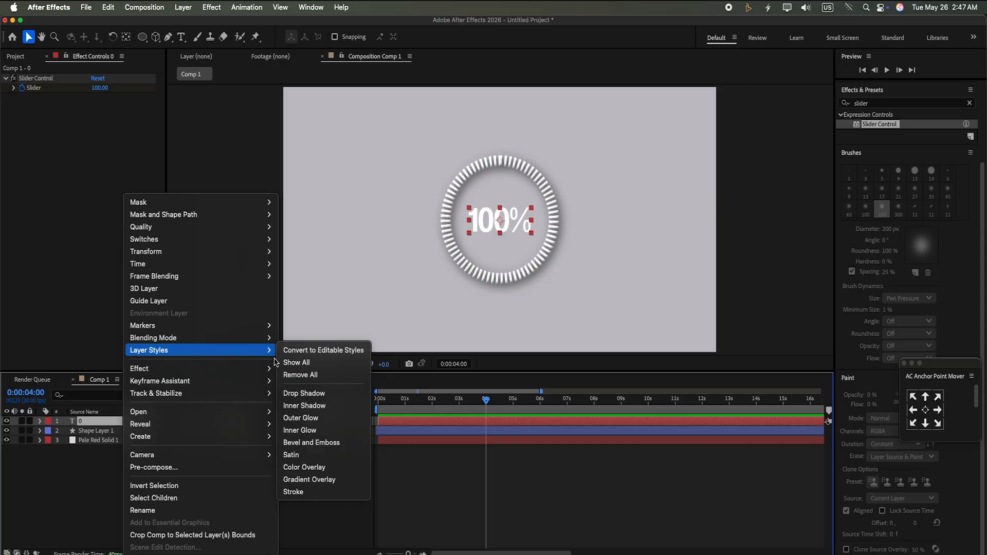
{"action": "left_click", "coordinate": [312, 444]}
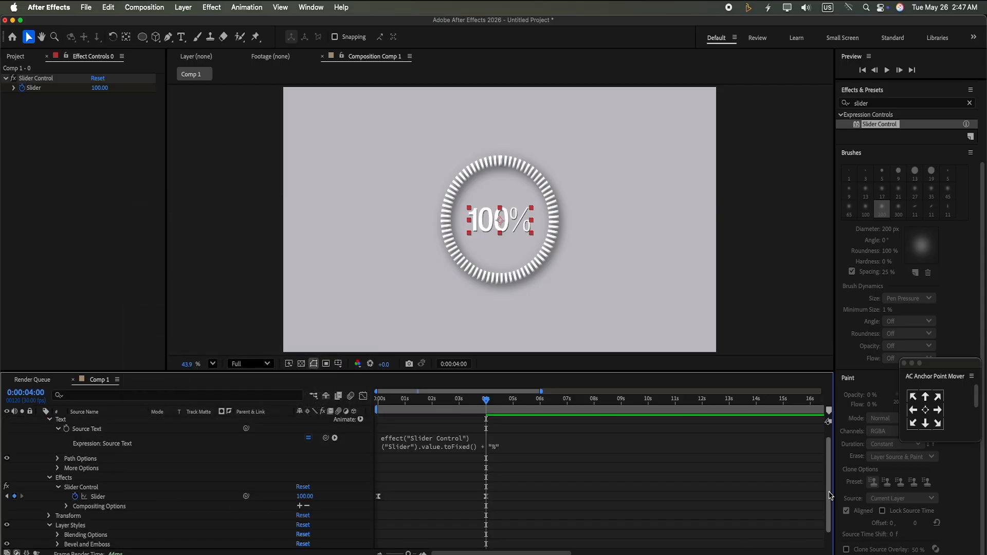
Set the text's Bevel and Emboss style to Emboss with a size of 15
{"action": "left_click_drag", "start_coordinate": [831, 494], "coordinate": [850, 553]}
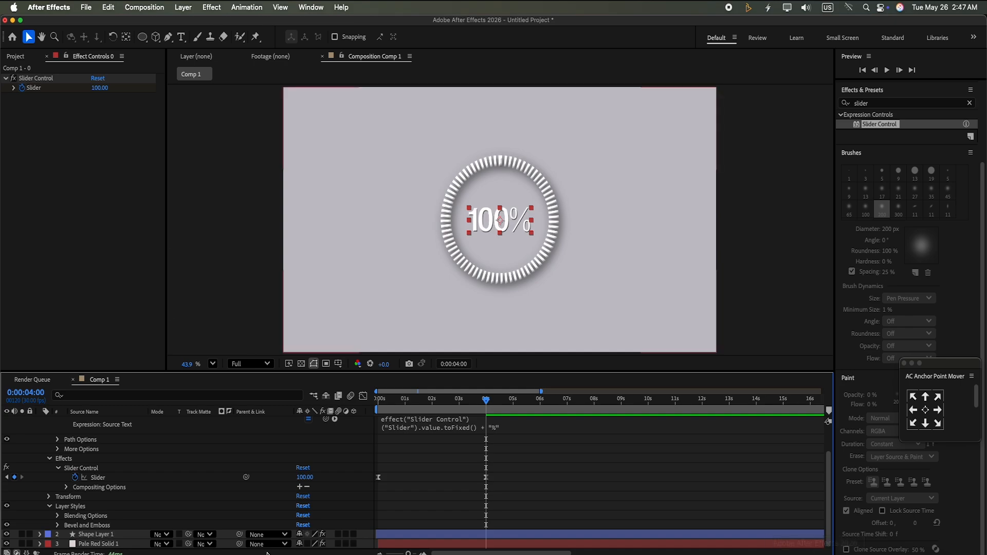
{"action": "left_click", "coordinate": [58, 517]}
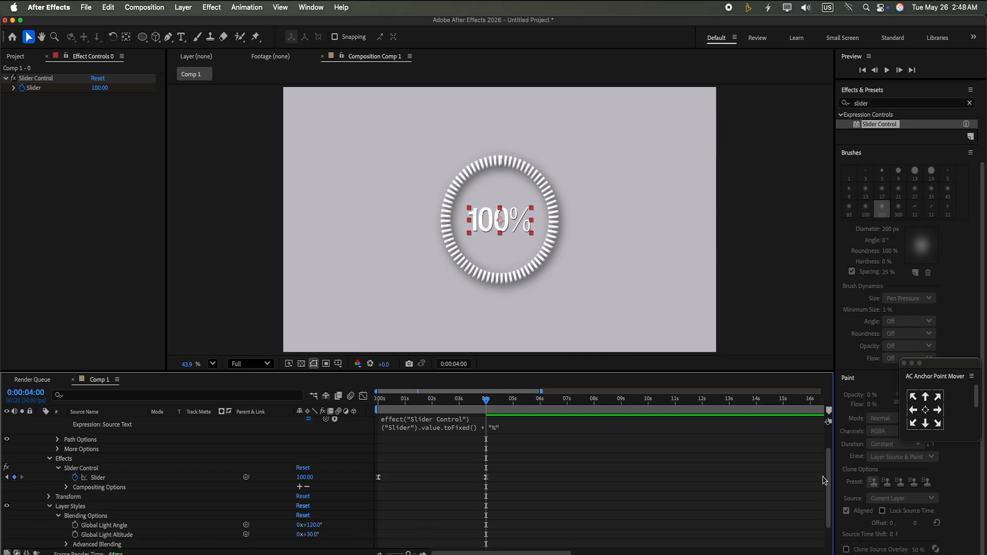
{"action": "mouse_move", "coordinate": [825, 481]}
{"action": "left_mouse_down"}
{"action": "mouse_move", "coordinate": [829, 470]}
{"action": "mouse_move", "coordinate": [828, 511]}
{"action": "mouse_move", "coordinate": [837, 437]}
{"action": "mouse_move", "coordinate": [837, 496]}
{"action": "left_mouse_up"}
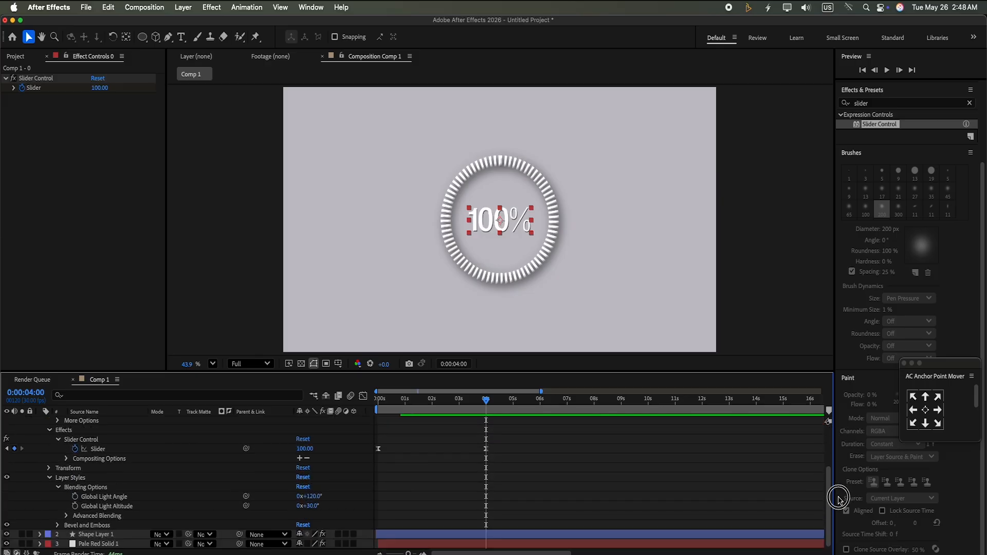
{"action": "left_click", "coordinate": [58, 525]}
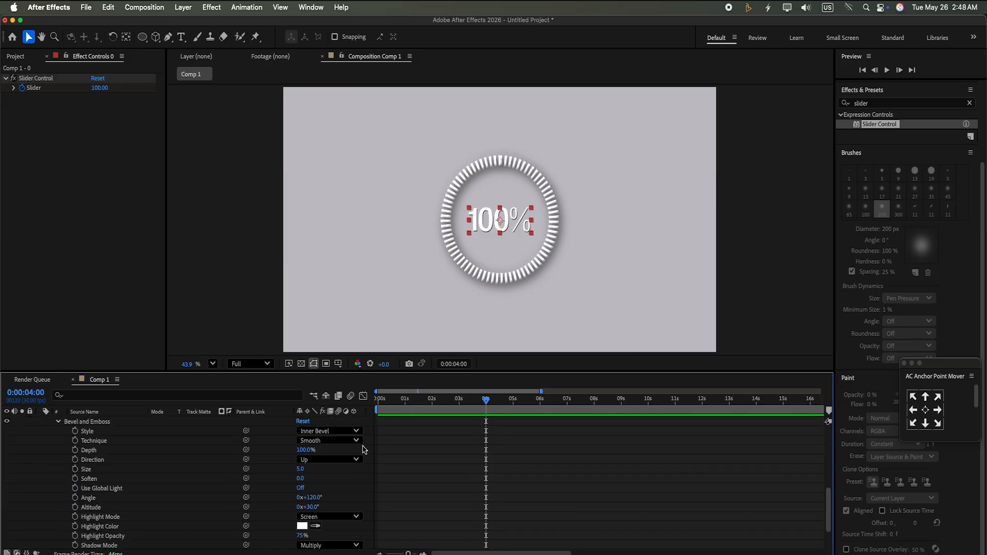
{"action": "left_click", "coordinate": [357, 432]}
{"action": "left_click", "coordinate": [348, 466]}
{"action": "left_click", "coordinate": [301, 470]}
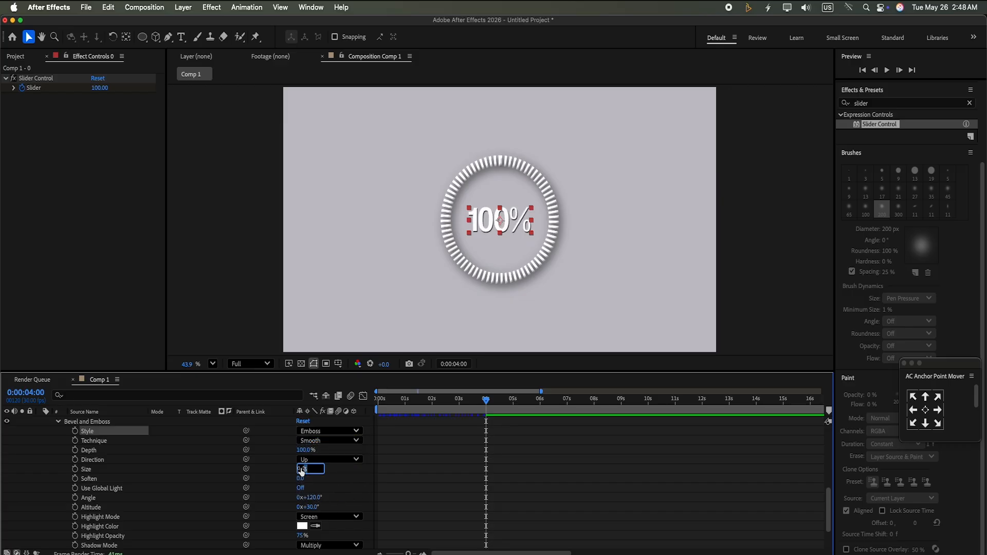
{"action": "left_click", "coordinate": [342, 484]}
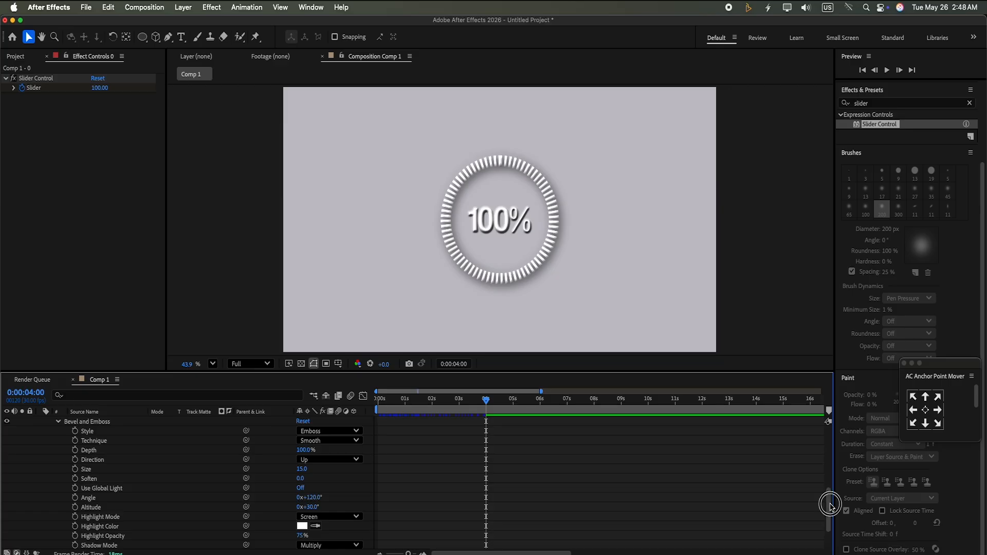
{"action": "left_click_drag", "start_coordinate": [826, 518], "coordinate": [819, 366]}
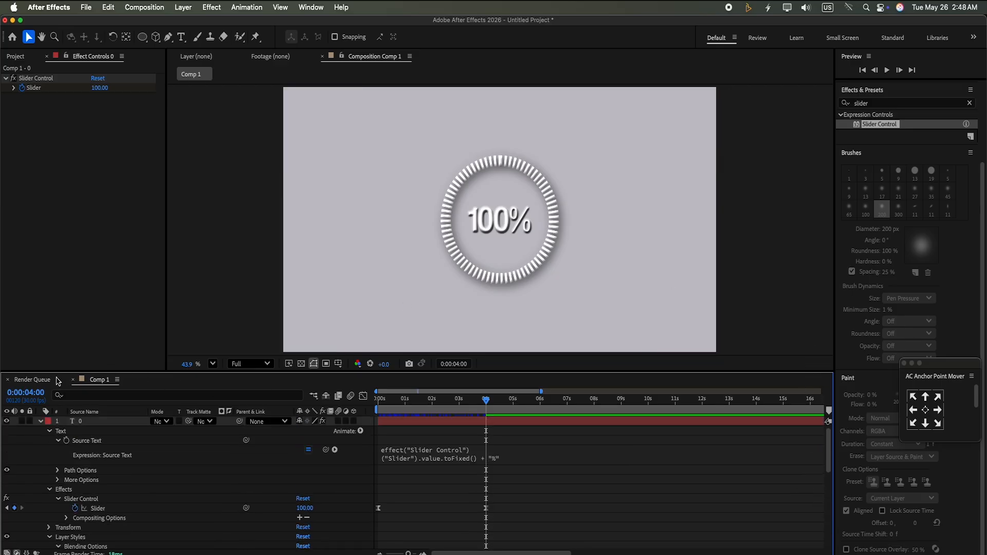
{"action": "left_click", "coordinate": [39, 422]}
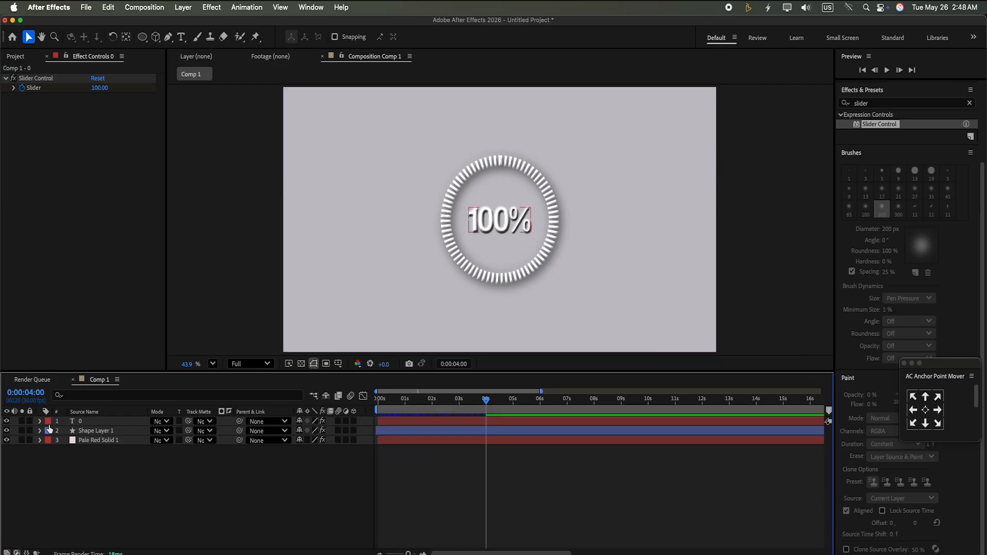
Change the ring shape layer's Bevel and Emboss style to Emboss
{"action": "left_click", "coordinate": [92, 432]}
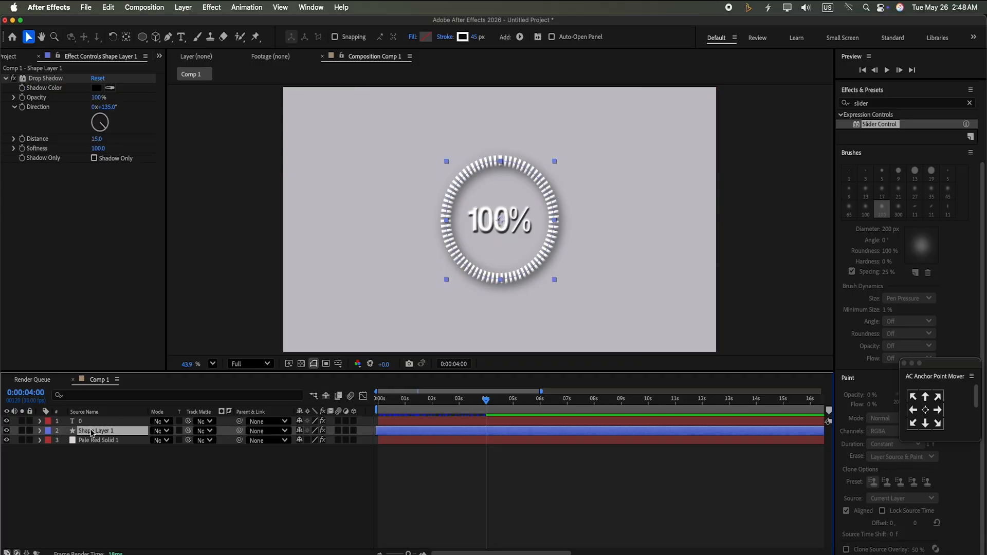
{"action": "left_click", "coordinate": [40, 431]}
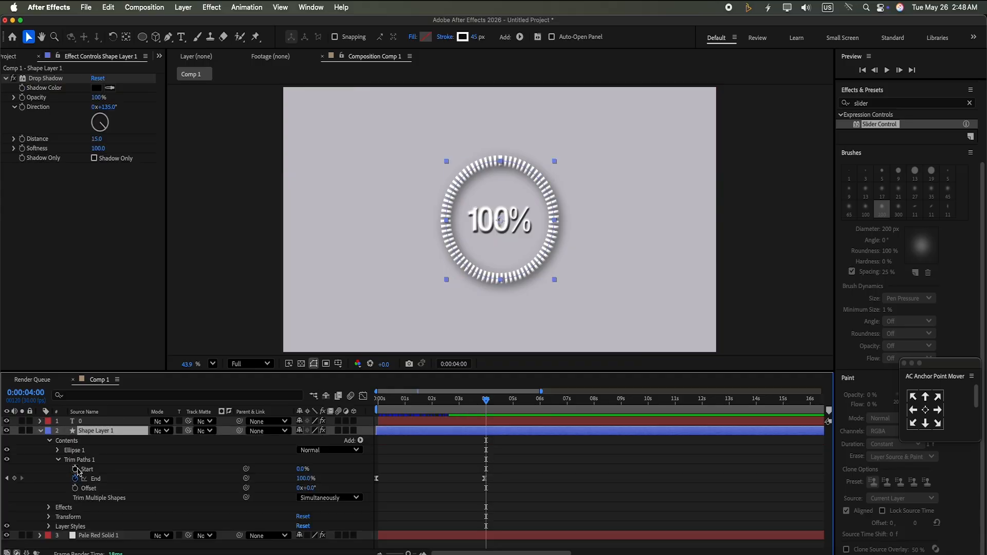
{"action": "left_click", "coordinate": [49, 527]}
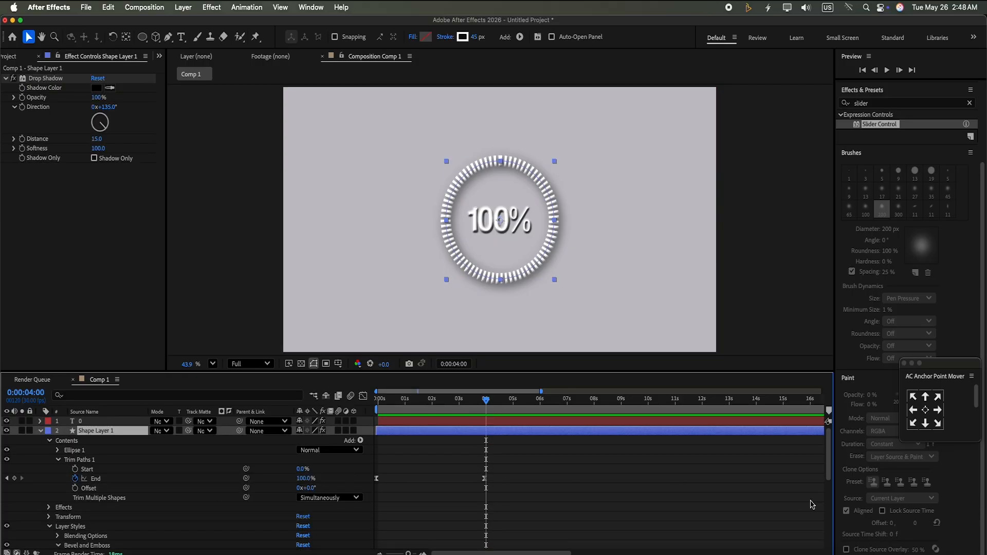
{"action": "left_click_drag", "start_coordinate": [829, 465], "coordinate": [829, 509]}
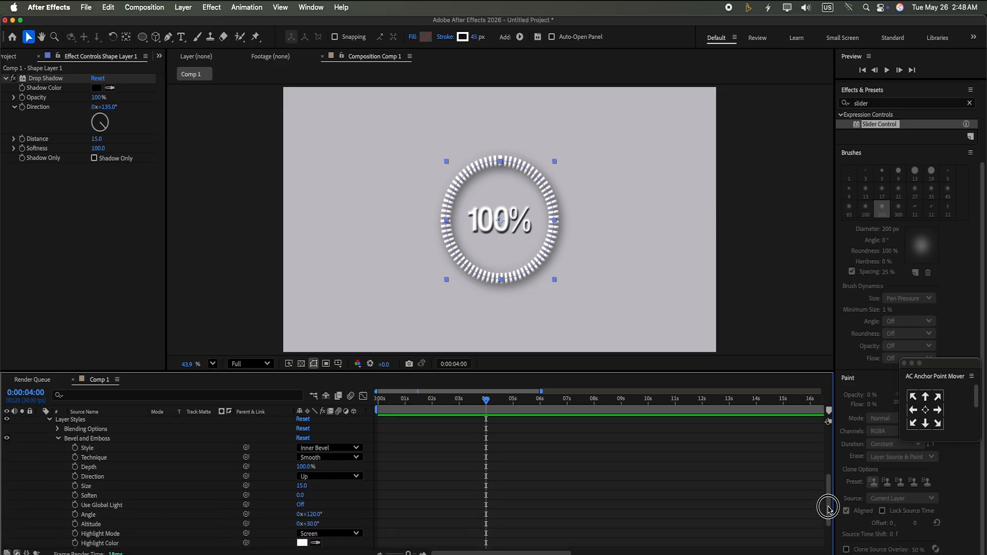
{"action": "left_click", "coordinate": [356, 448]}
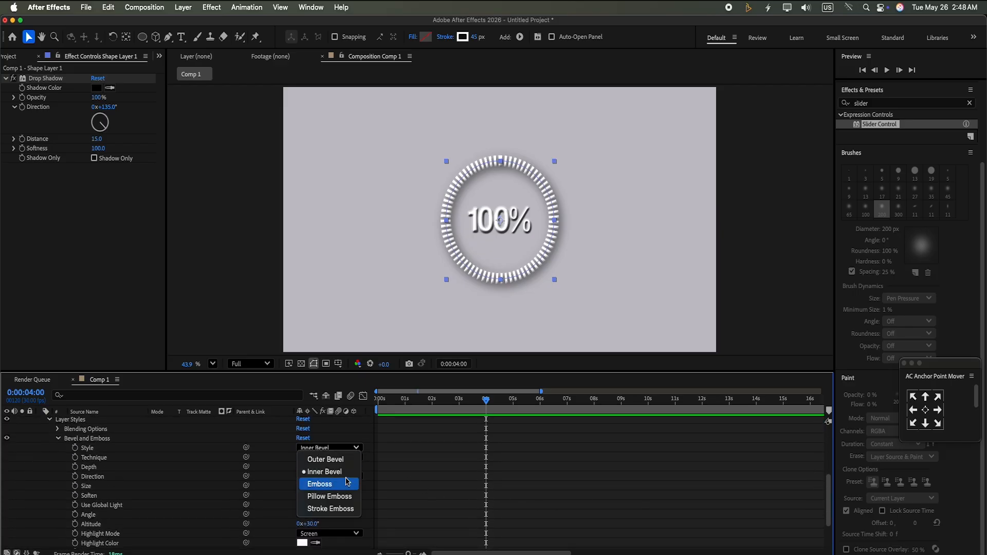
{"action": "left_click", "coordinate": [343, 483]}
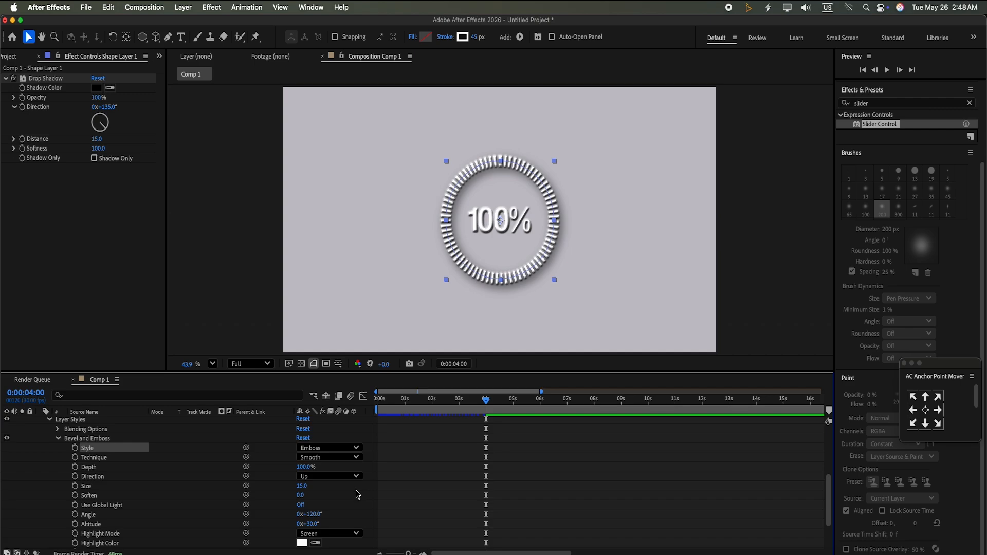
{"action": "left_click", "coordinate": [354, 494]}
{"action": "left_click_drag", "start_coordinate": [831, 484], "coordinate": [836, 377]}
{"action": "left_click", "coordinate": [41, 431]}
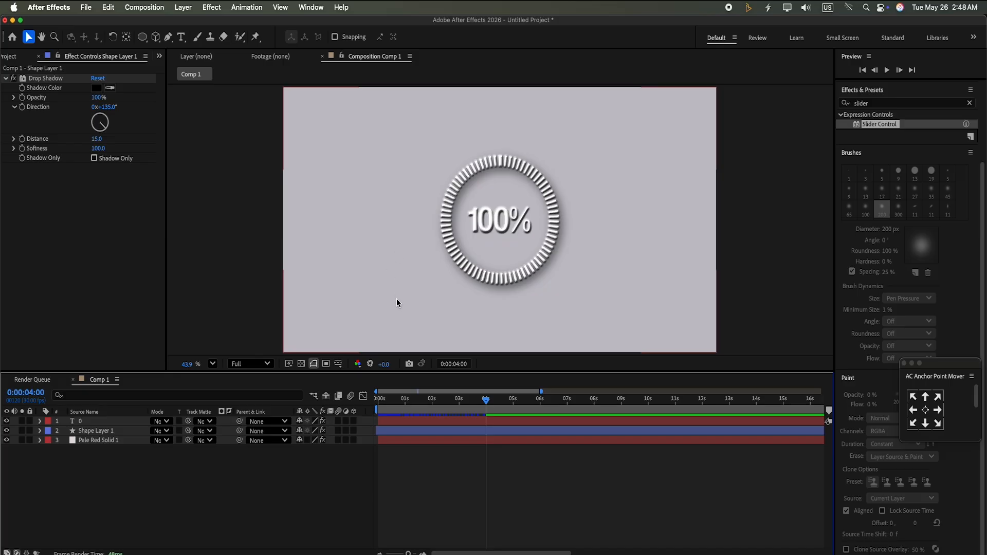
Preview the embossed ring and counter animation from the start
{"action": "left_click_drag", "start_coordinate": [486, 399], "coordinate": [379, 399]}
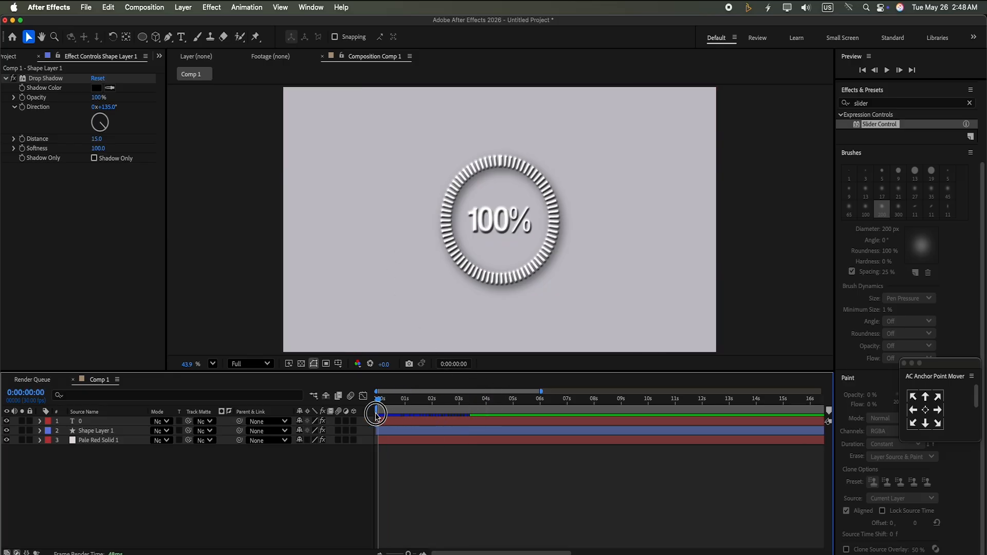
{"action": "left_click", "coordinate": [891, 71]}
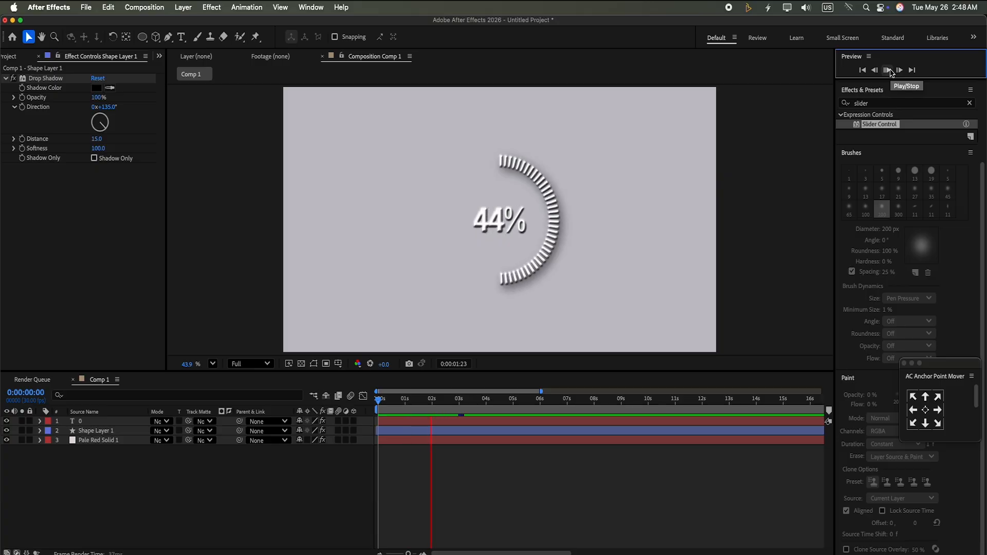
{"action": "left_click", "coordinate": [888, 71]}
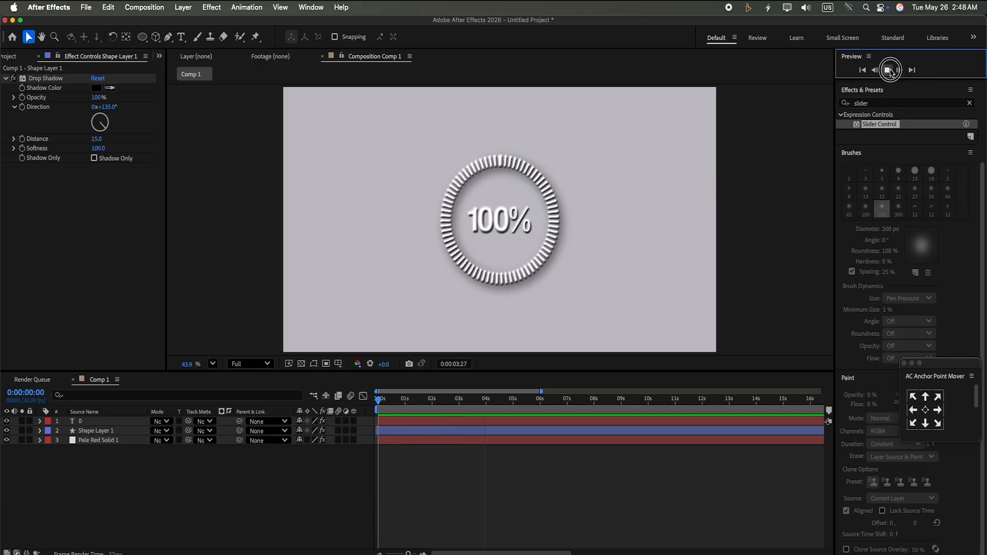
Duplicate the ring and text layers and shift the copies to start at 4 seconds
{"action": "left_click", "coordinate": [130, 433]}
{"action": "left_click", "coordinate": [137, 424], "text": "shift"}
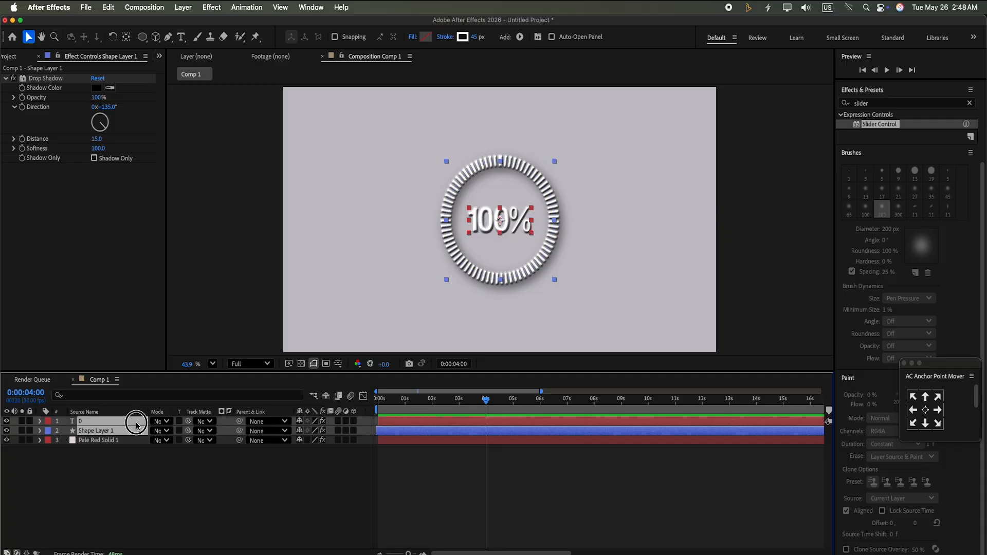
{"action": "key", "text": "super+d"}
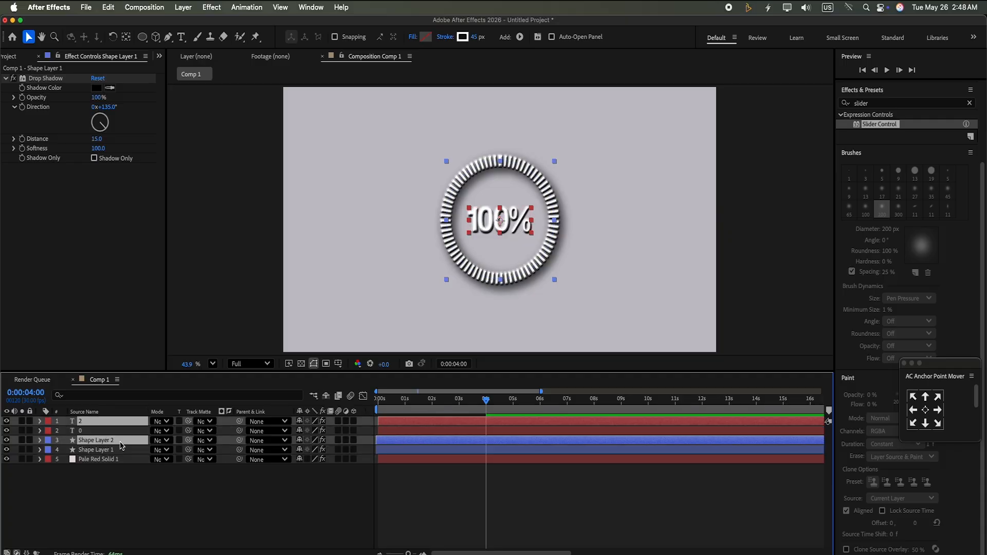
{"action": "left_click_drag", "start_coordinate": [122, 444], "coordinate": [124, 431]}
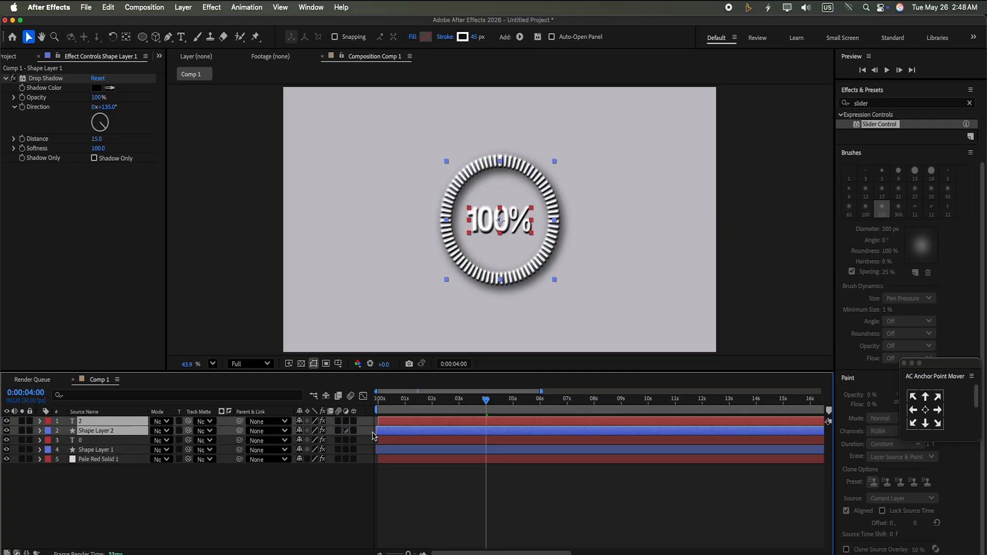
{"action": "left_click_drag", "start_coordinate": [410, 427], "coordinate": [520, 428]}
{"action": "left_click", "coordinate": [387, 451]}
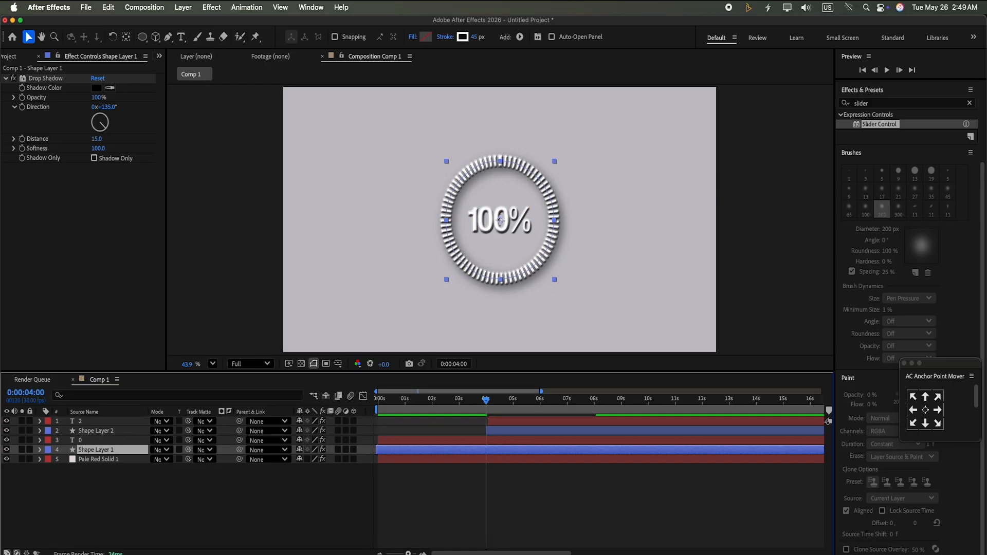
{"action": "left_click_drag", "start_coordinate": [409, 554], "coordinate": [415, 553]}
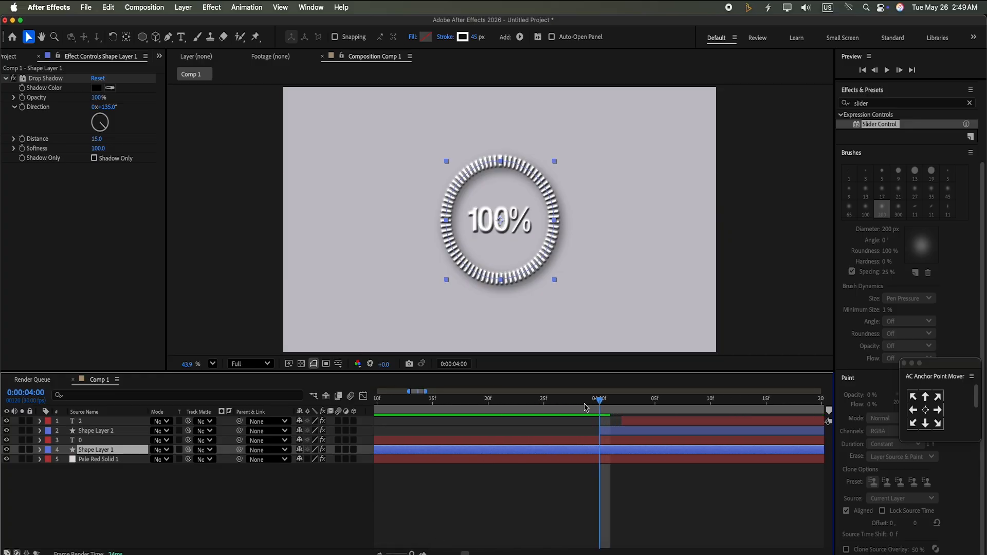
{"action": "key", "text": "Home"}
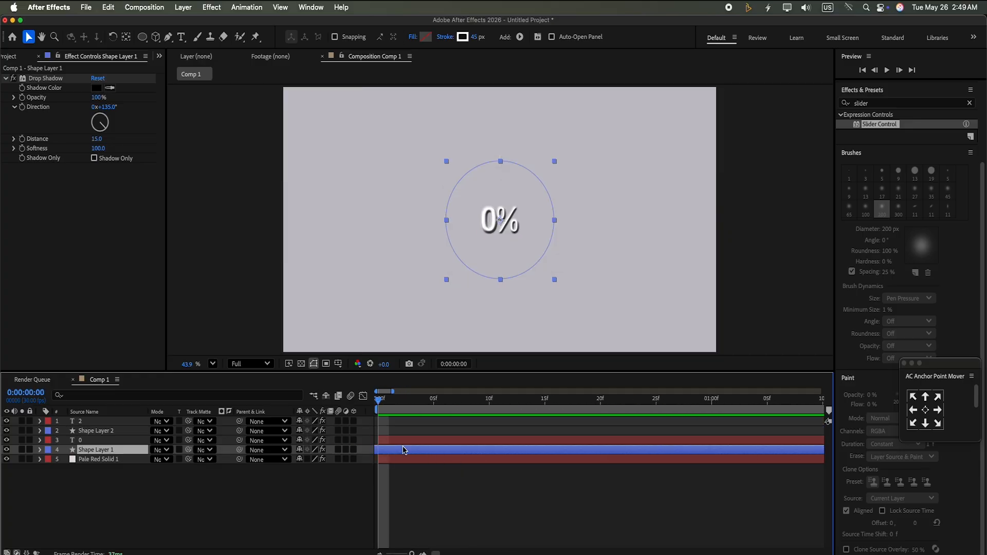
{"action": "left_click_drag", "start_coordinate": [399, 447], "coordinate": [420, 447]}
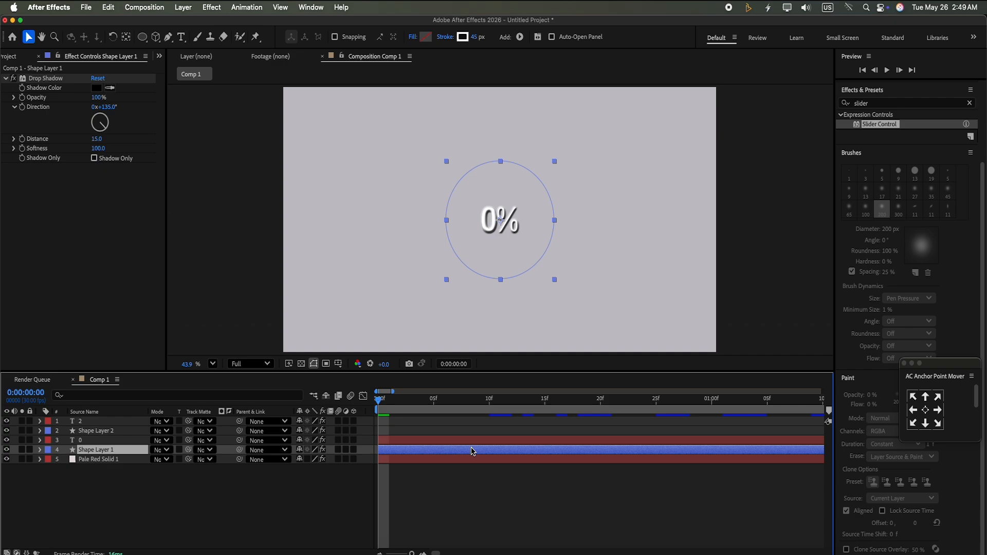
{"action": "left_click", "coordinate": [406, 551]}
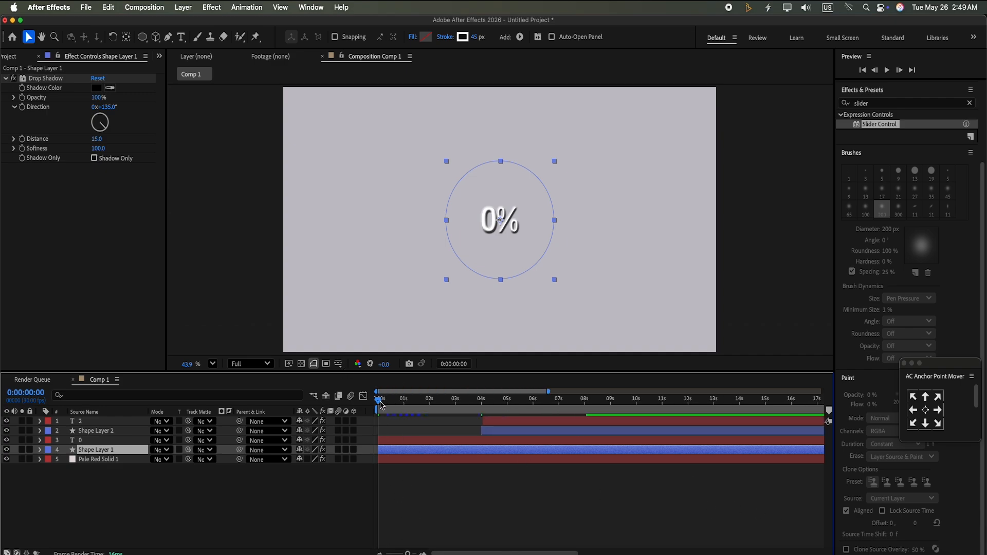
Zoom the timeline around 4 seconds and align the duplicated ring and text layers to start exactly at 0:00:04:00
{"action": "left_click_drag", "start_coordinate": [381, 405], "coordinate": [484, 424]}
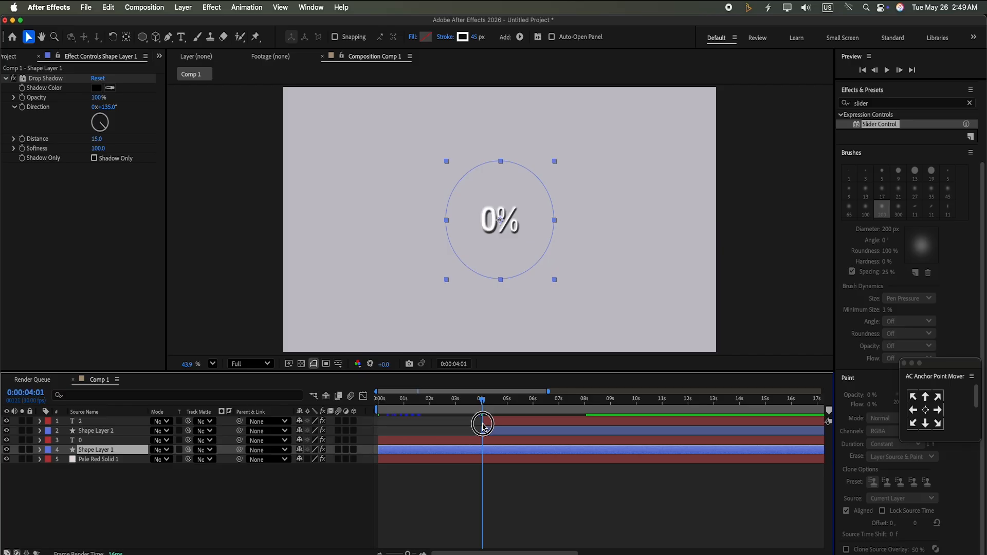
{"action": "left_click", "coordinate": [413, 551]}
{"action": "left_click_drag", "start_coordinate": [413, 551], "coordinate": [417, 552]}
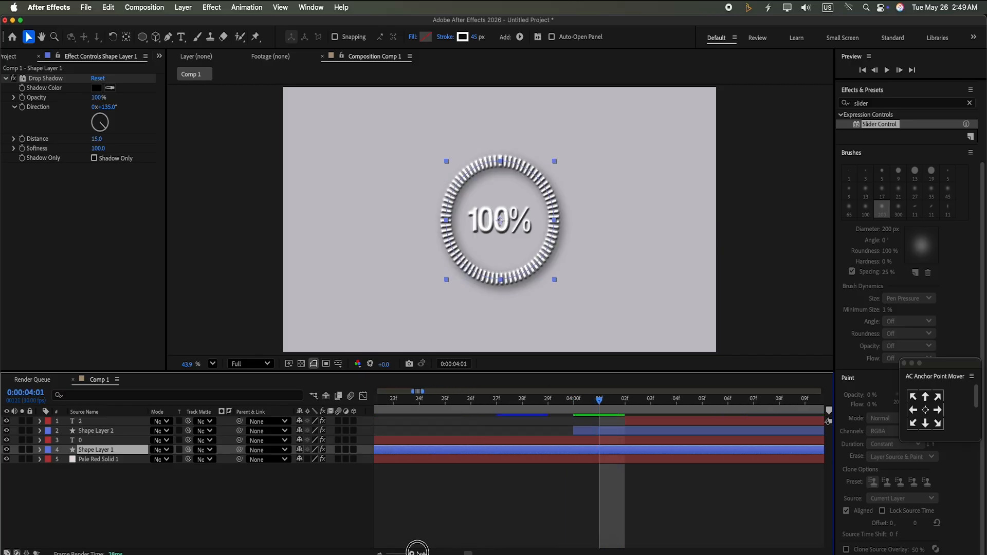
{"action": "left_click_drag", "start_coordinate": [604, 401], "coordinate": [572, 399]}
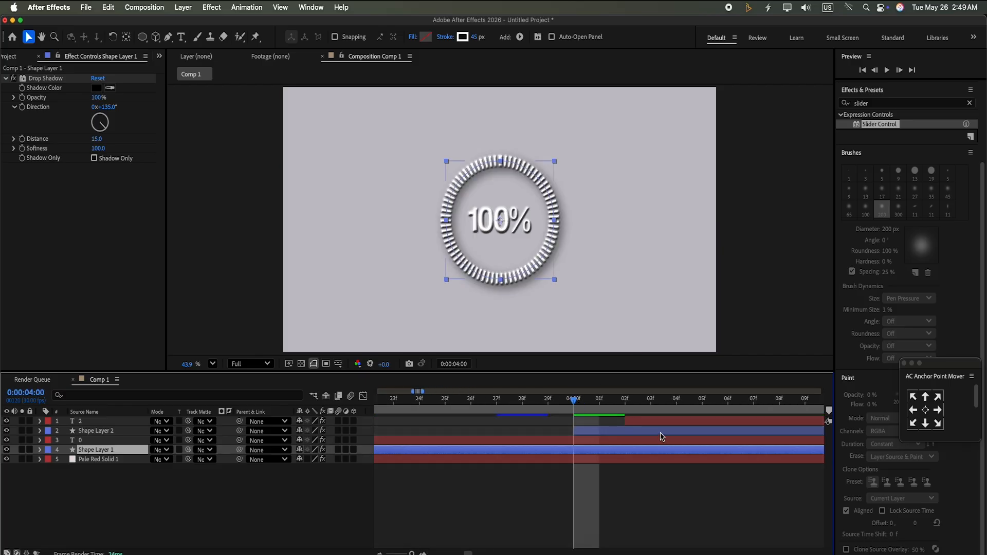
{"action": "left_click_drag", "start_coordinate": [647, 420], "coordinate": [597, 435]}
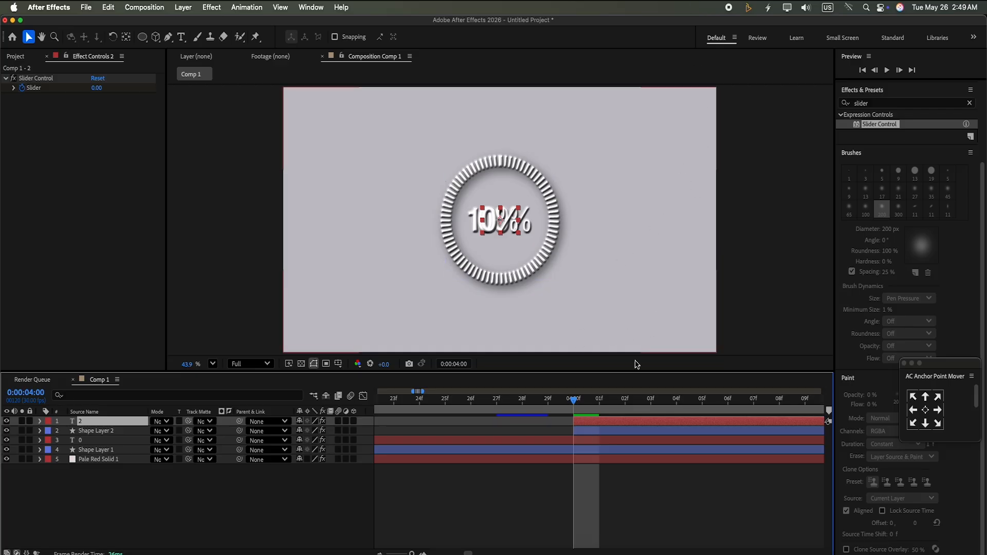
Select both duplicated layers and shift them one frame later to start at 0:00:04:01
{"action": "left_click", "coordinate": [591, 434]}
{"action": "left_click", "coordinate": [594, 422], "text": "shift"}
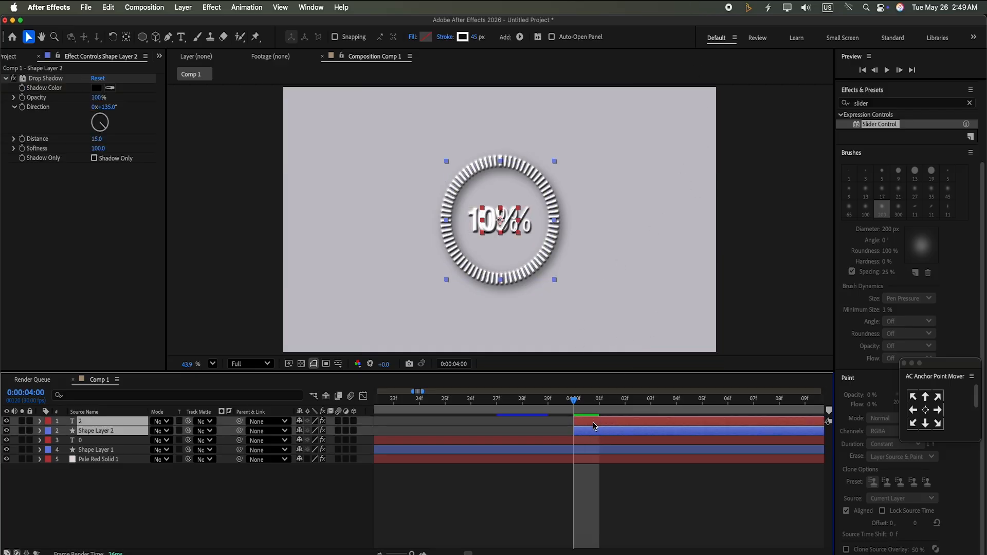
{"action": "left_click_drag", "start_coordinate": [593, 427], "coordinate": [618, 427]}
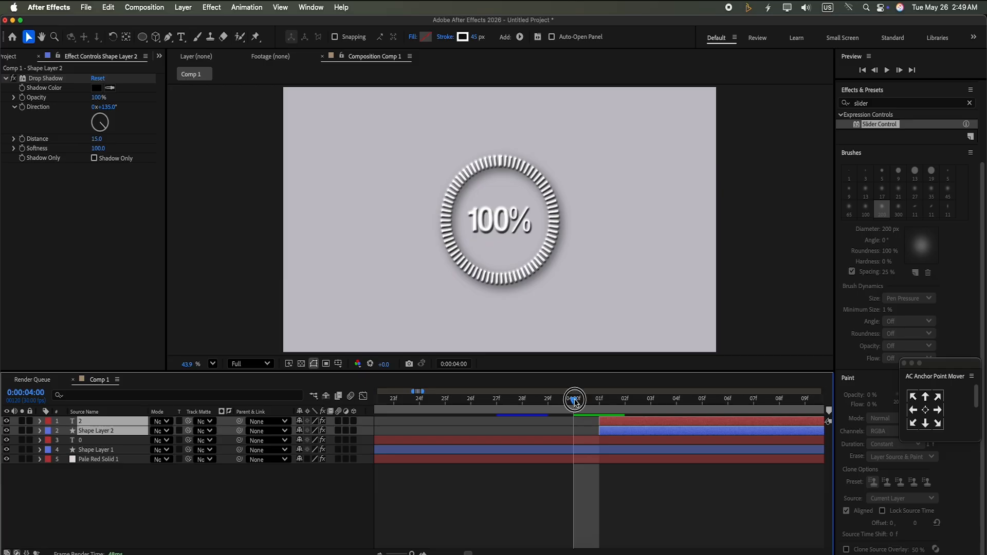
{"action": "left_click", "coordinate": [596, 410]}
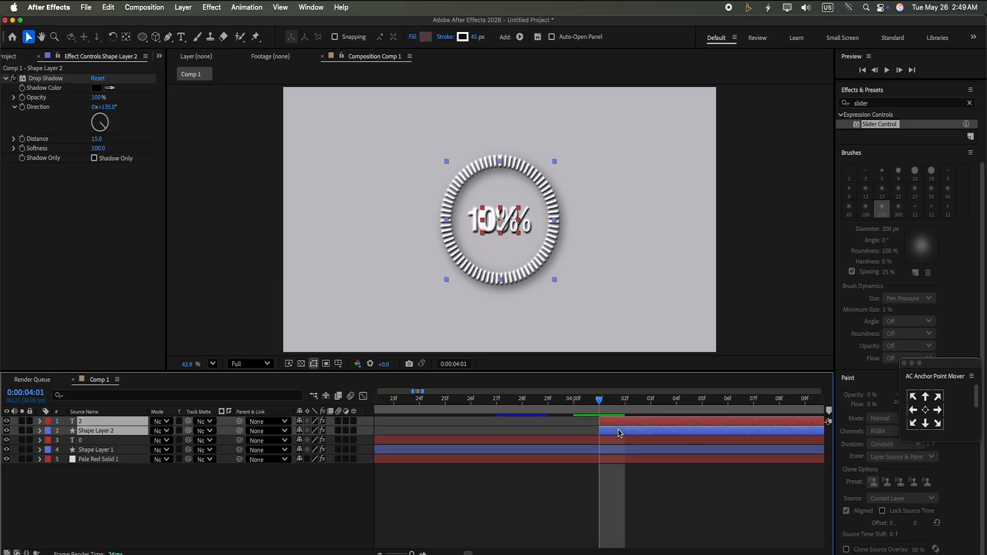
Split the original counter text layer at 0:00:04:00 and delete the part after the split
{"action": "left_click", "coordinate": [320, 524]}
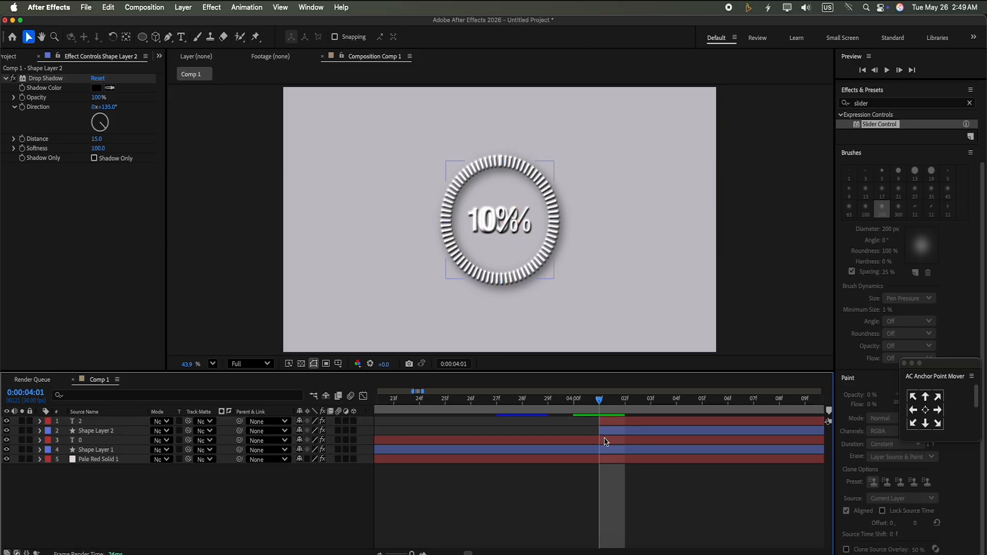
{"action": "left_click", "coordinate": [636, 434]}
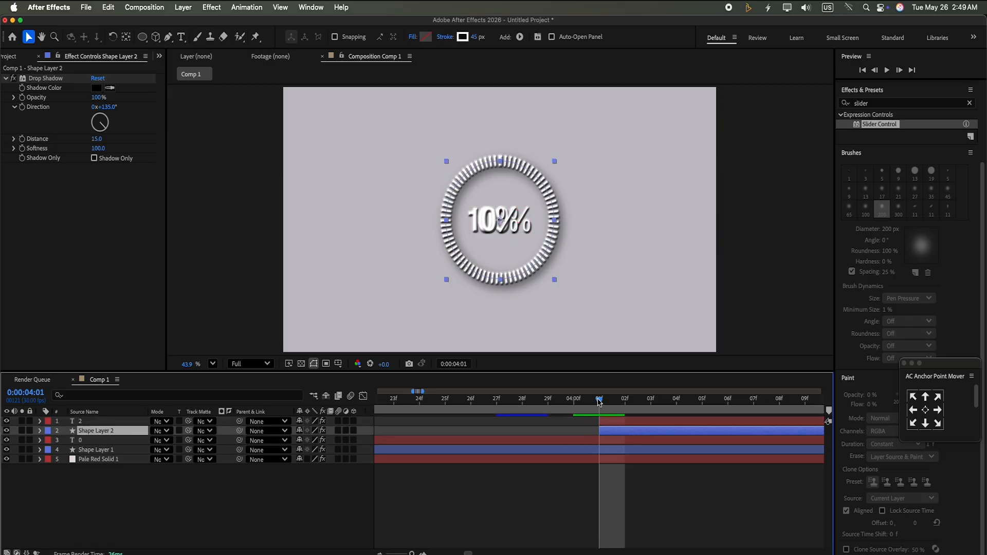
{"action": "left_click", "coordinate": [571, 413]}
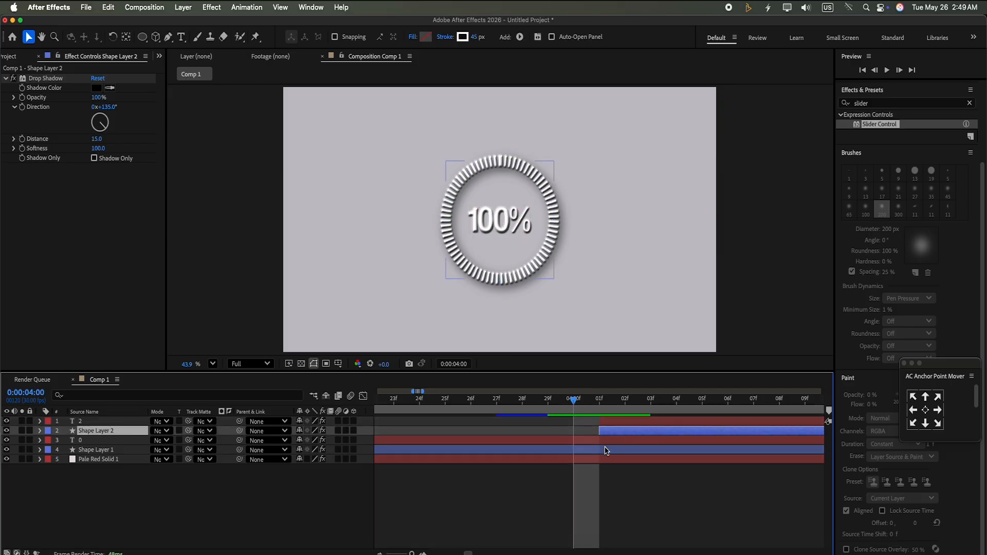
{"action": "left_click", "coordinate": [585, 442]}
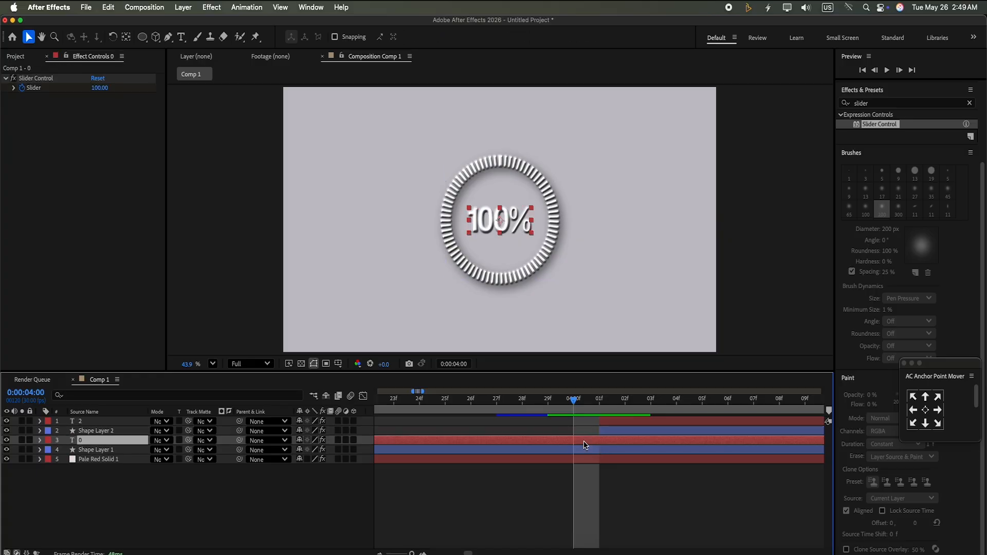
{"action": "key", "text": "super+shift+d"}
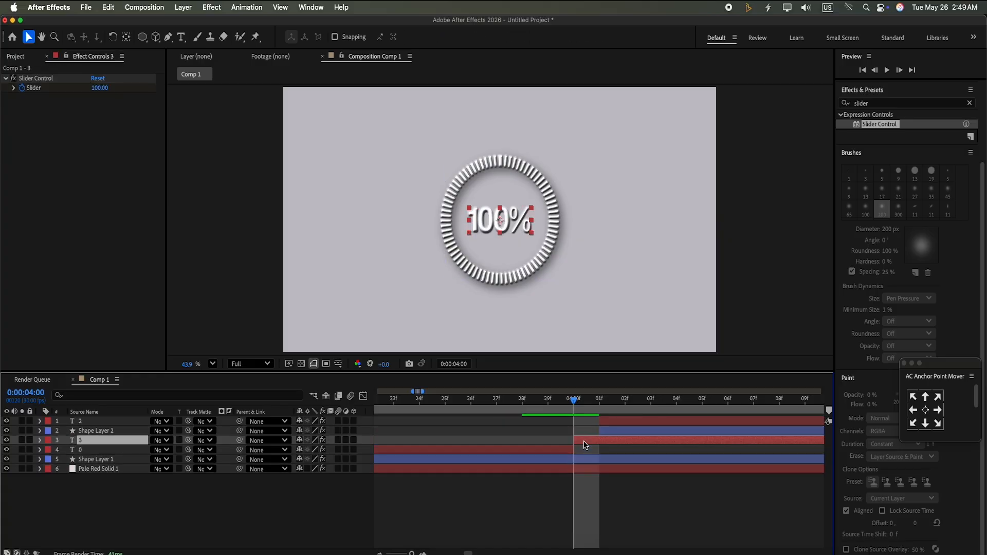
{"action": "key", "text": "Delete"}
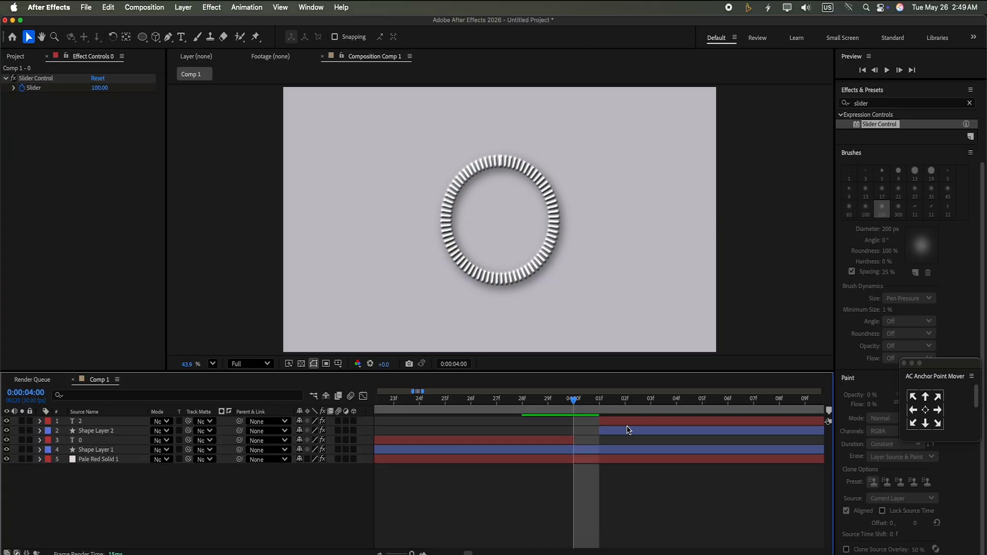
Zoom the timeline back out and preview the full sequence from the start
{"action": "left_click", "coordinate": [628, 430]}
{"action": "left_click", "coordinate": [632, 422], "text": "shift"}
{"action": "left_click_drag", "start_coordinate": [630, 423], "coordinate": [315, 380]}
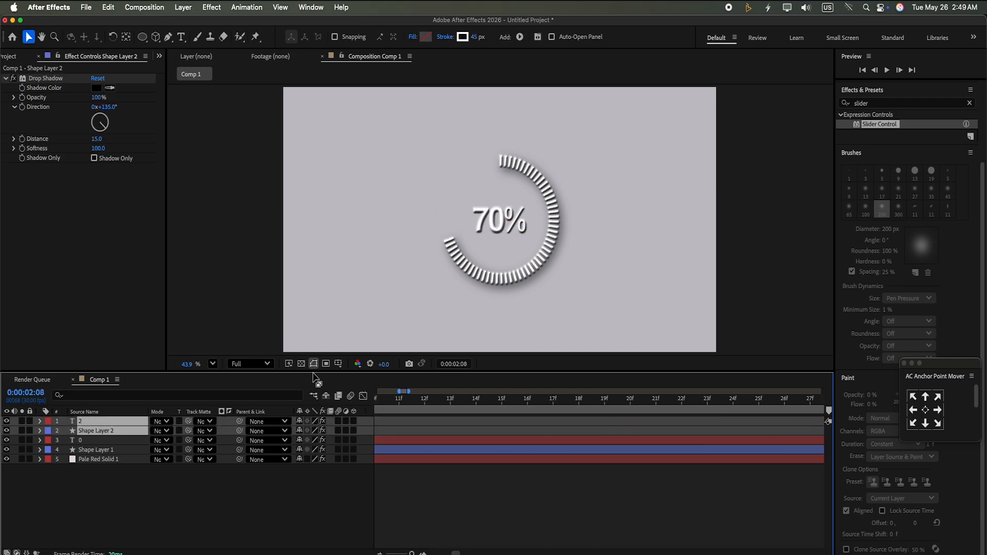
{"action": "left_click_drag", "start_coordinate": [411, 553], "coordinate": [394, 553]}
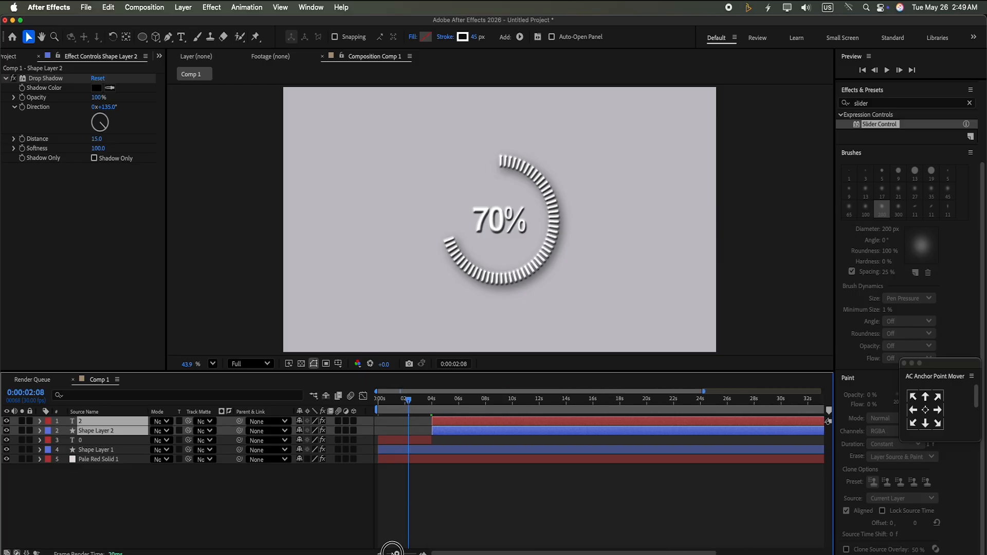
{"action": "left_click_drag", "start_coordinate": [409, 399], "coordinate": [378, 399]}
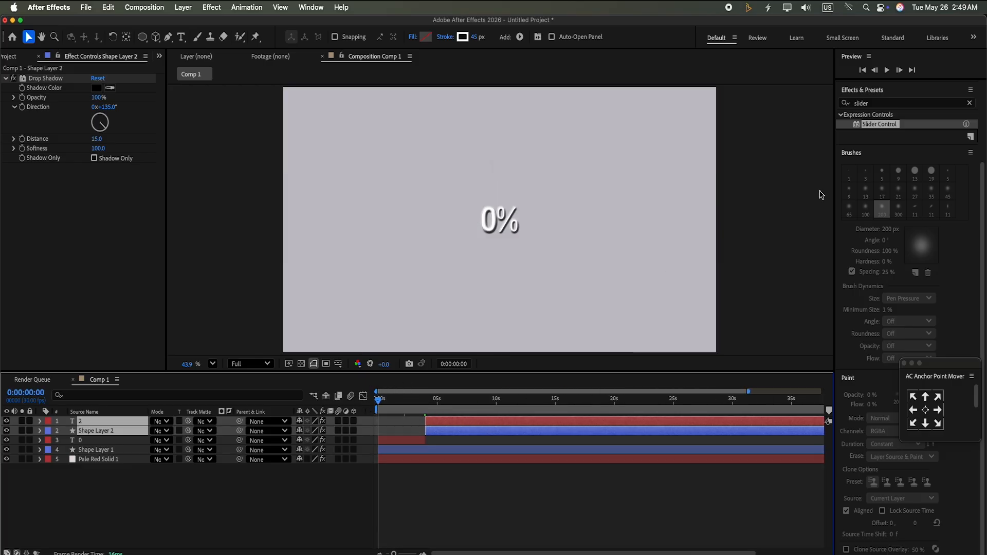
{"action": "left_click", "coordinate": [887, 71]}
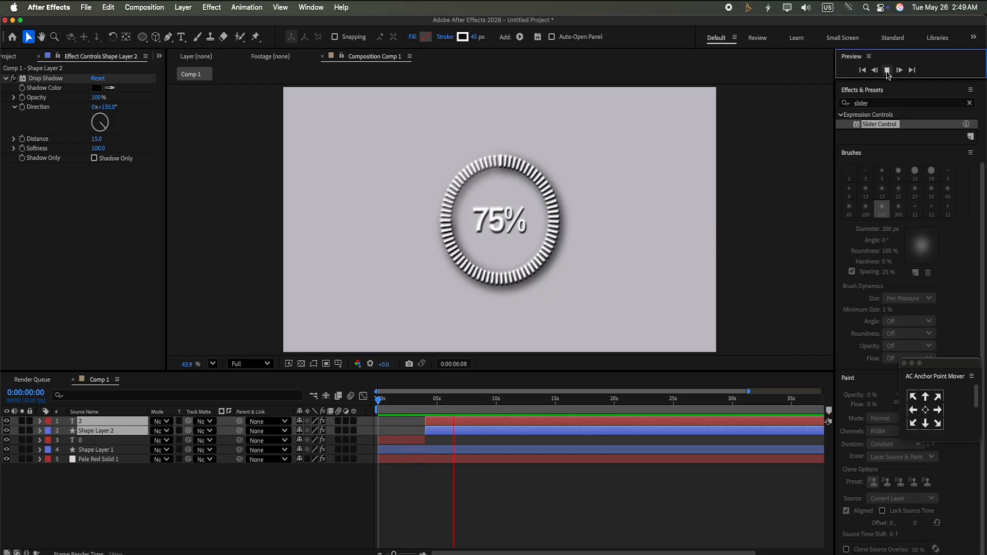
{"action": "left_click", "coordinate": [887, 71]}
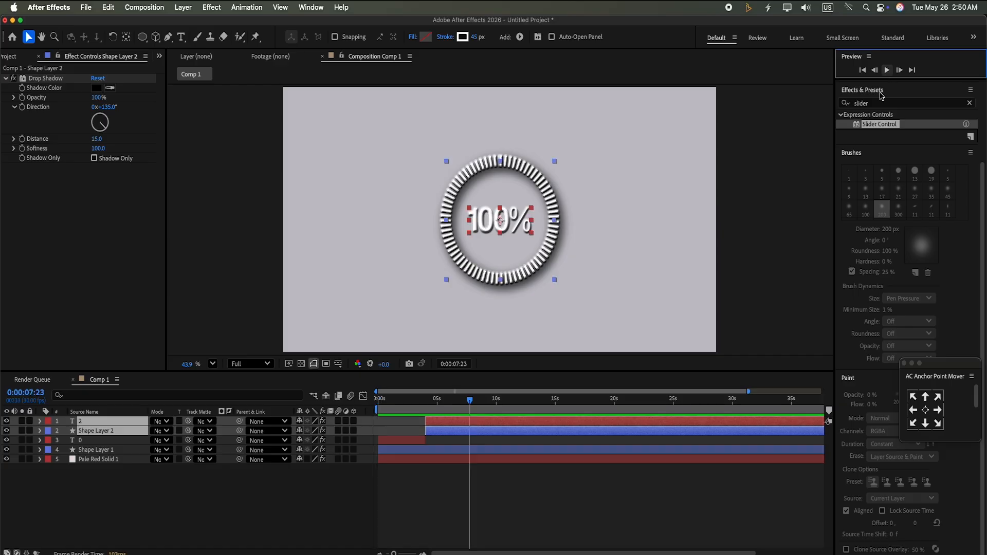
Change the duplicated ring shape layer's stroke color to a blue
{"action": "left_click", "coordinate": [507, 431]}
{"action": "left_click", "coordinate": [458, 433]}
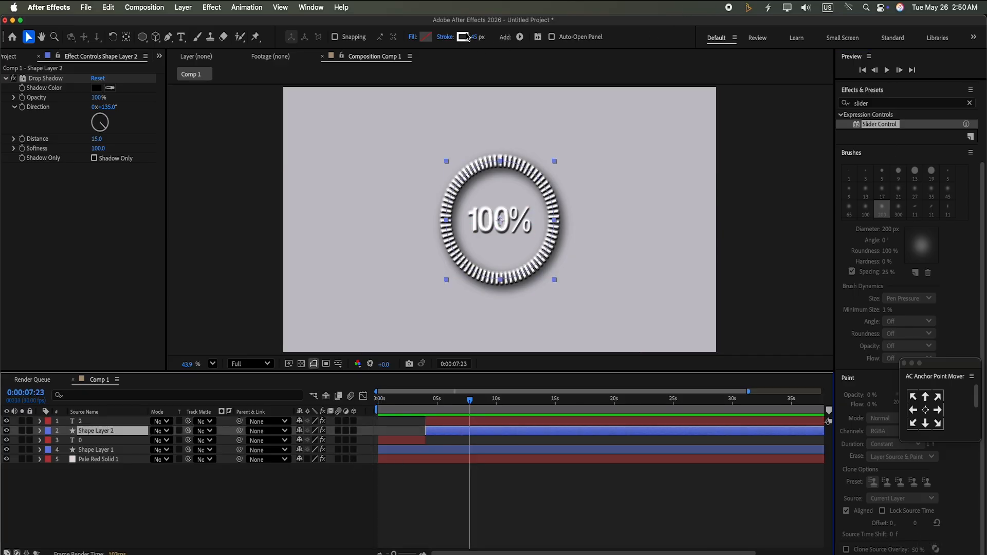
{"action": "left_click", "coordinate": [463, 36]}
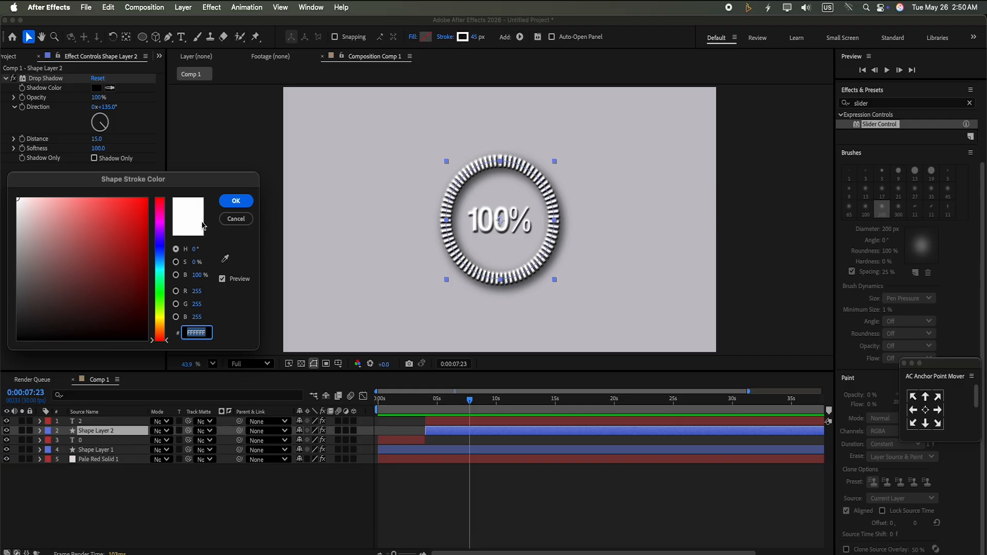
{"action": "left_click_drag", "start_coordinate": [157, 252], "coordinate": [159, 246]}
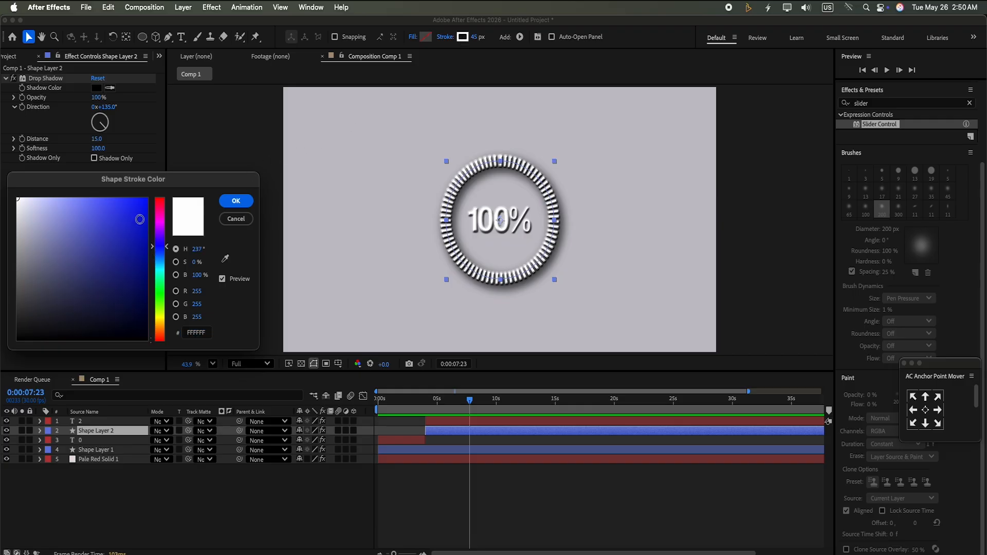
{"action": "left_click", "coordinate": [142, 206]}
{"action": "left_click", "coordinate": [234, 201]}
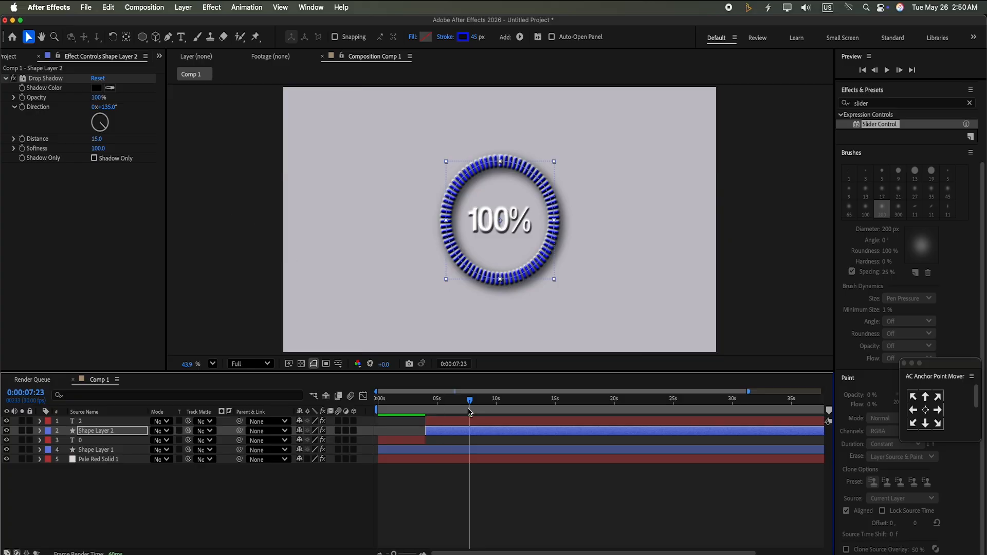
Set the duplicated counter text's fill color to blue 1E2AEA
{"action": "left_click_drag", "start_coordinate": [470, 400], "coordinate": [430, 408]}
{"action": "left_click", "coordinate": [441, 421]}
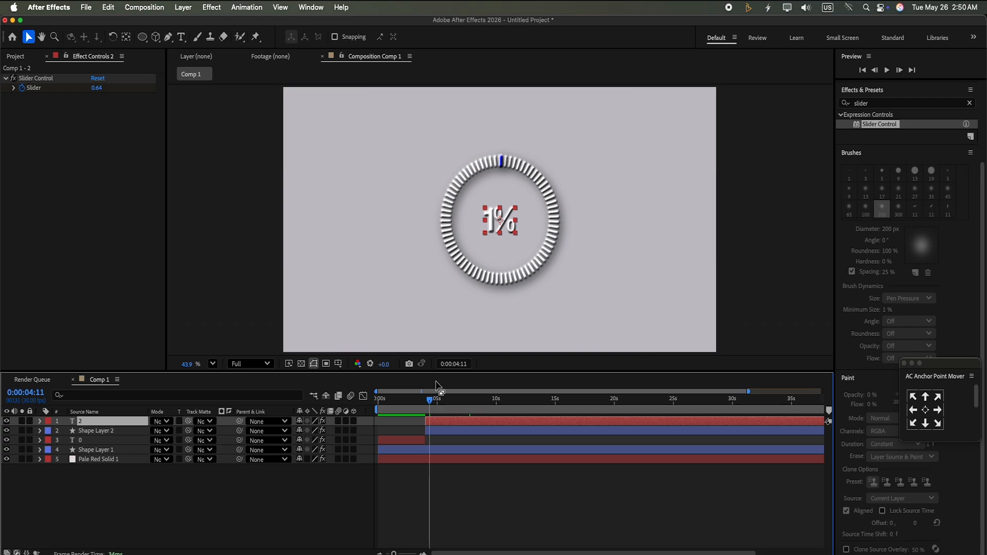
{"action": "left_click_drag", "start_coordinate": [430, 397], "coordinate": [439, 399]}
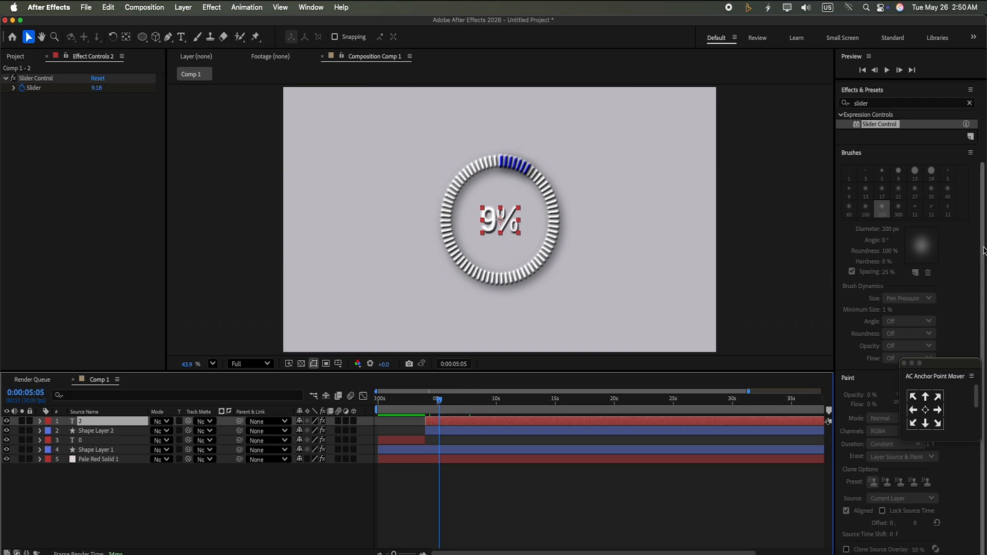
{"action": "scroll", "coordinate": [977, 216], "scroll_direction": "up", "scroll_amount": 2}
{"action": "left_click_drag", "start_coordinate": [975, 215], "coordinate": [971, 350]}
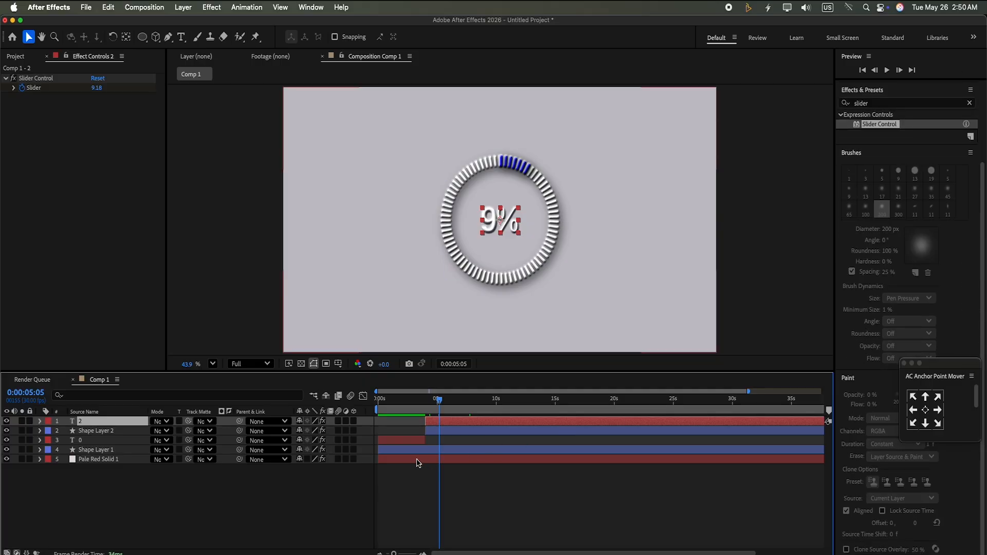
{"action": "left_click", "coordinate": [467, 431]}
{"action": "left_click", "coordinate": [463, 421]}
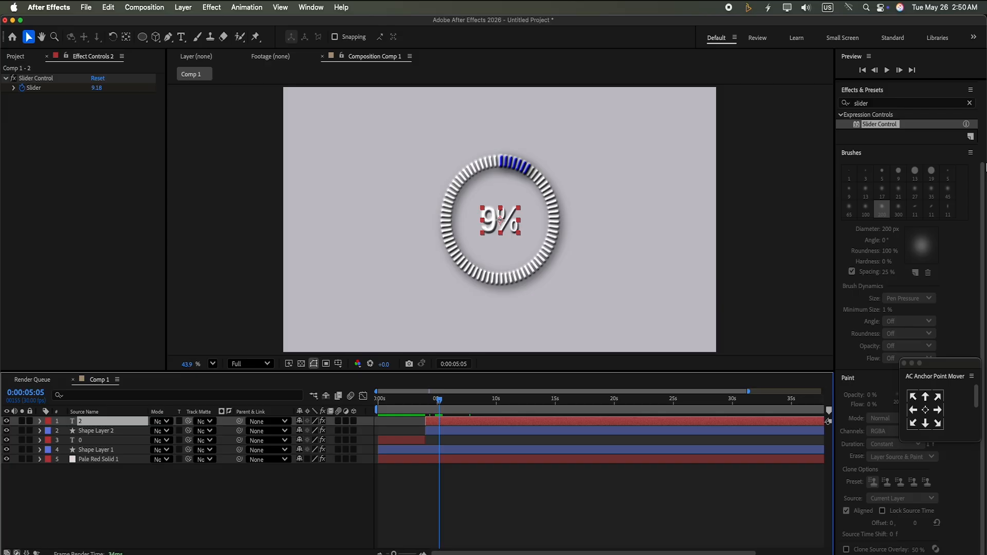
{"action": "scroll", "coordinate": [984, 165], "scroll_direction": "up", "scroll_amount": 5}
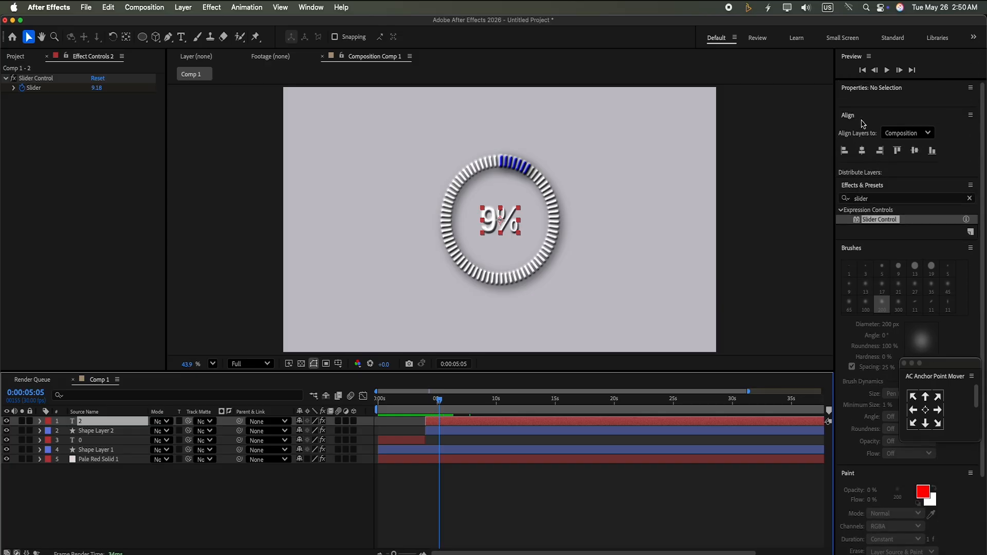
{"action": "left_click", "coordinate": [859, 93]}
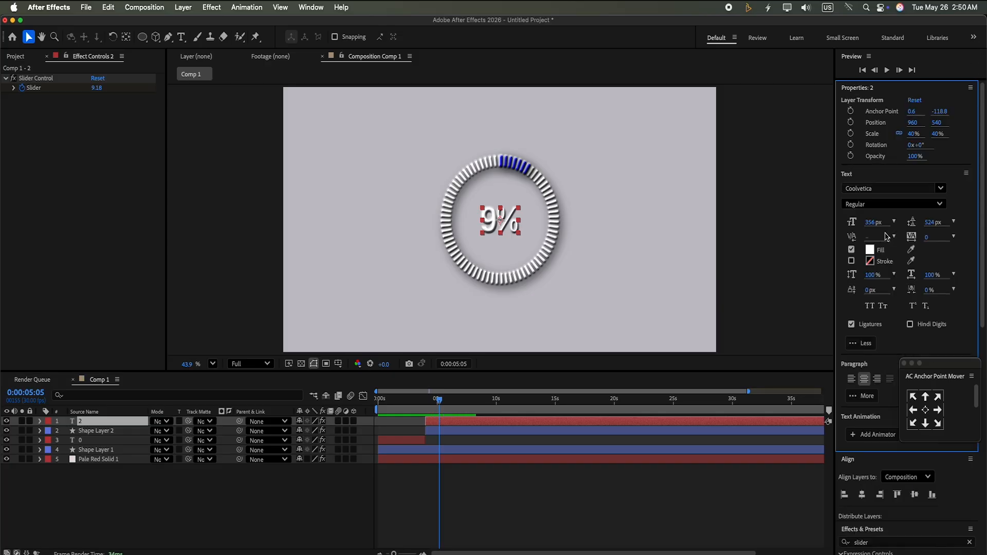
{"action": "left_click", "coordinate": [870, 250]}
{"action": "left_click", "coordinate": [226, 259]}
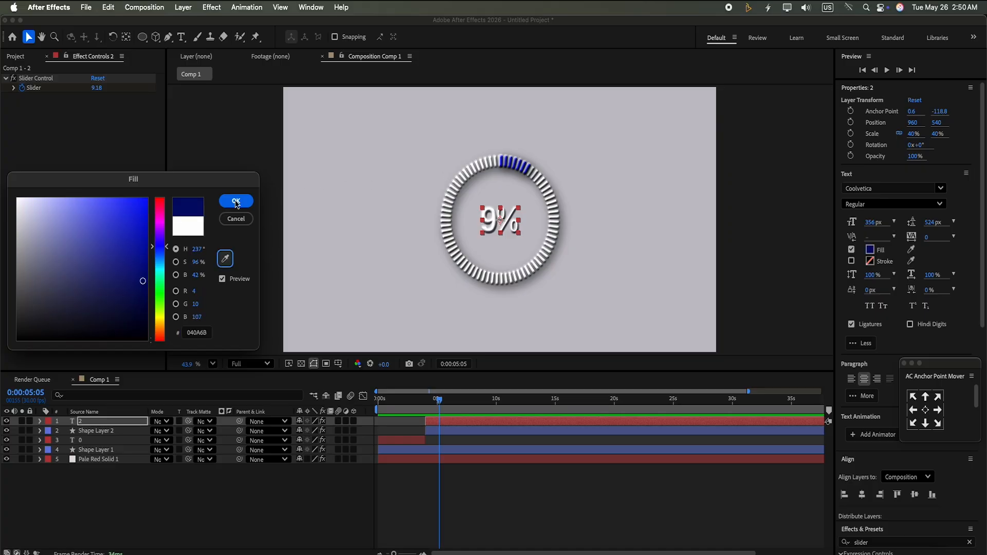
{"action": "left_click", "coordinate": [131, 209]}
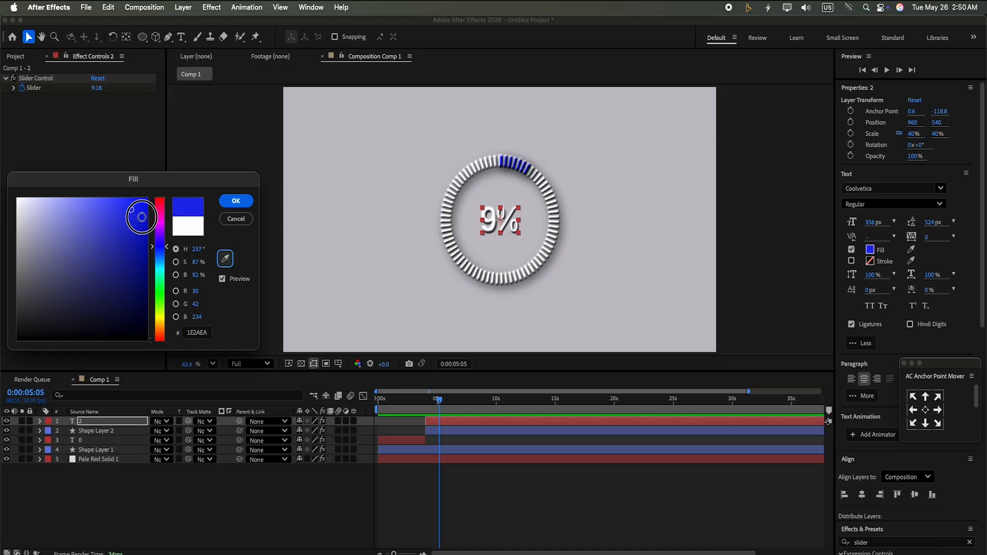
{"action": "left_click", "coordinate": [236, 201]}
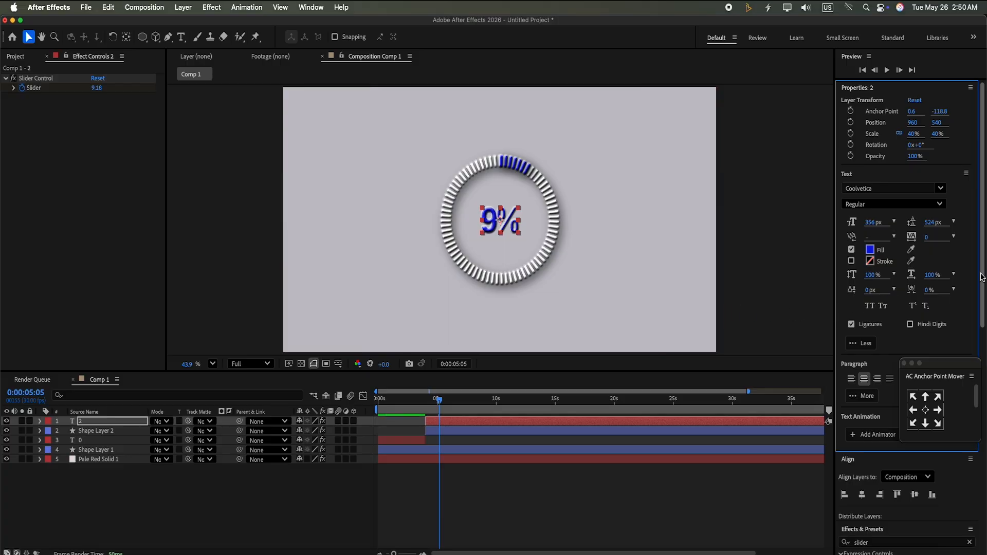
Preview the animation with the blue second sequence from the start
{"action": "left_click_drag", "start_coordinate": [984, 334], "coordinate": [986, 437]}
{"action": "left_click_drag", "start_coordinate": [443, 401], "coordinate": [286, 397]}
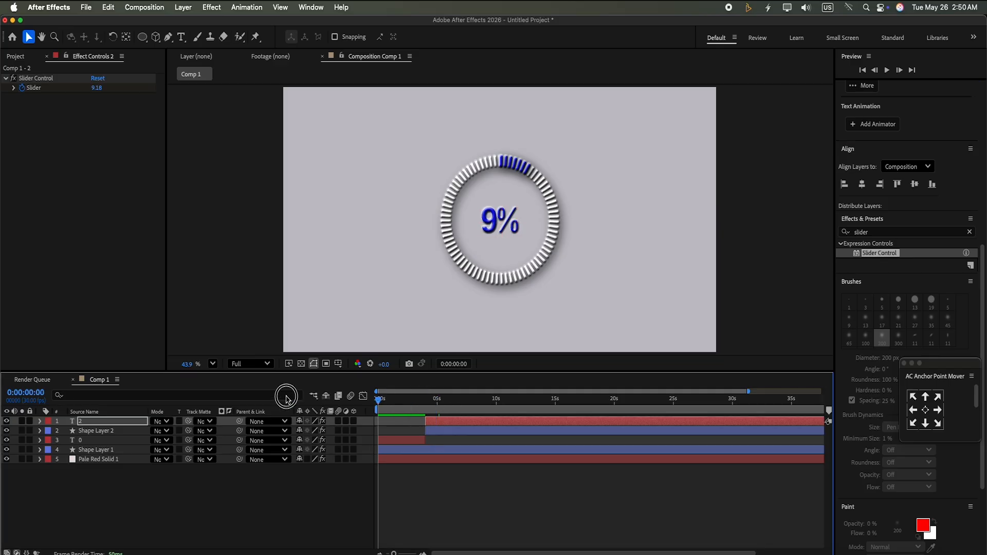
{"action": "left_click", "coordinate": [889, 72]}
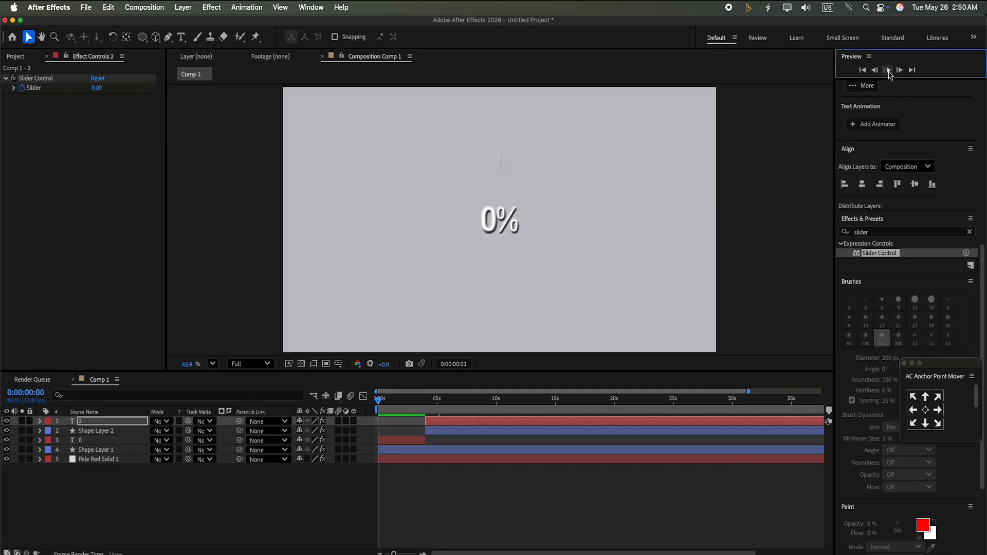